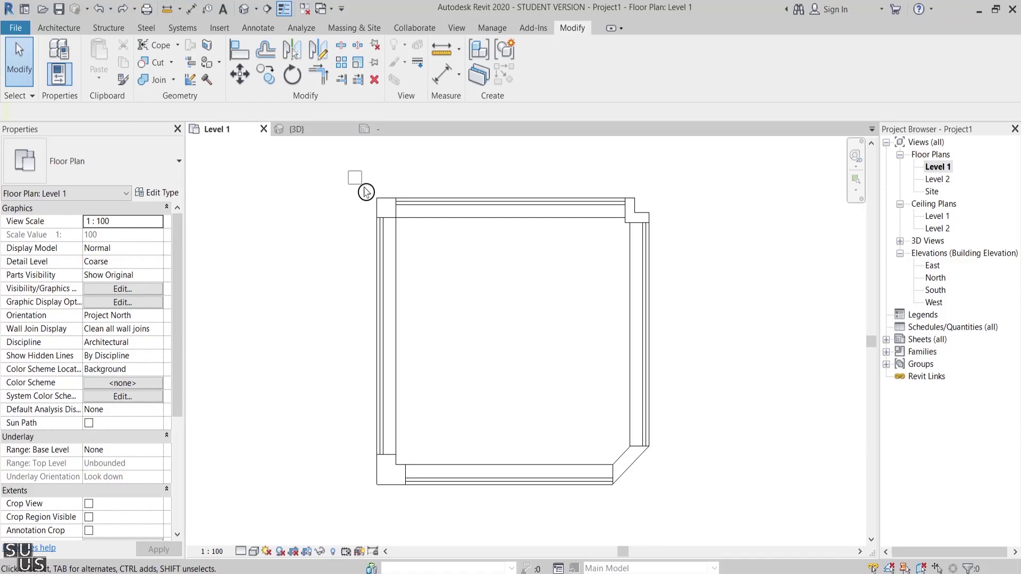
# Preview a corner mullion Offset of 50 in its type properties, then reset it to 0
pyautogui.click(386, 208)
pyautogui.click(170, 193)
pyautogui.click(833, 220)
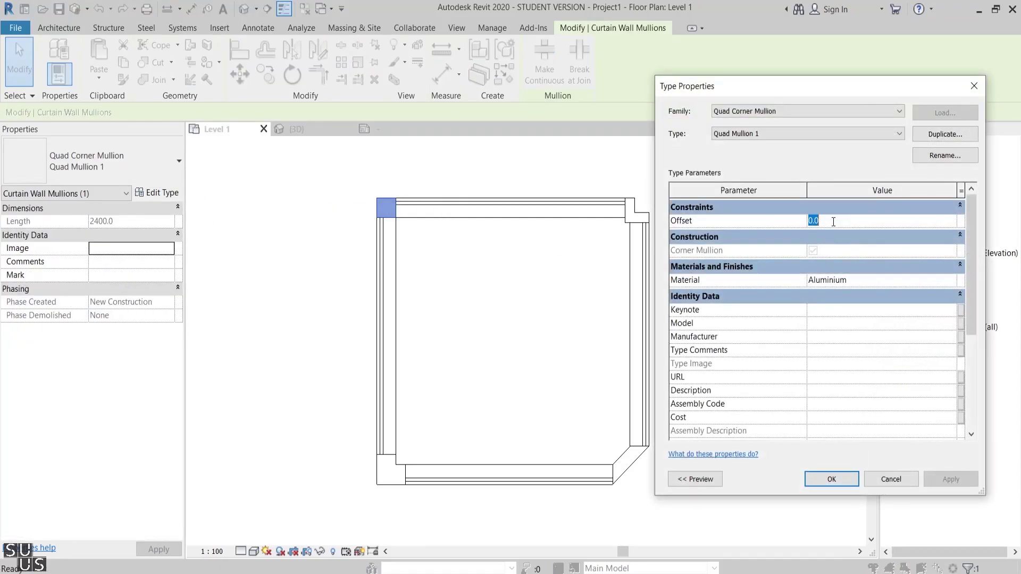
pyautogui.write('50')
pyautogui.click(951, 479)
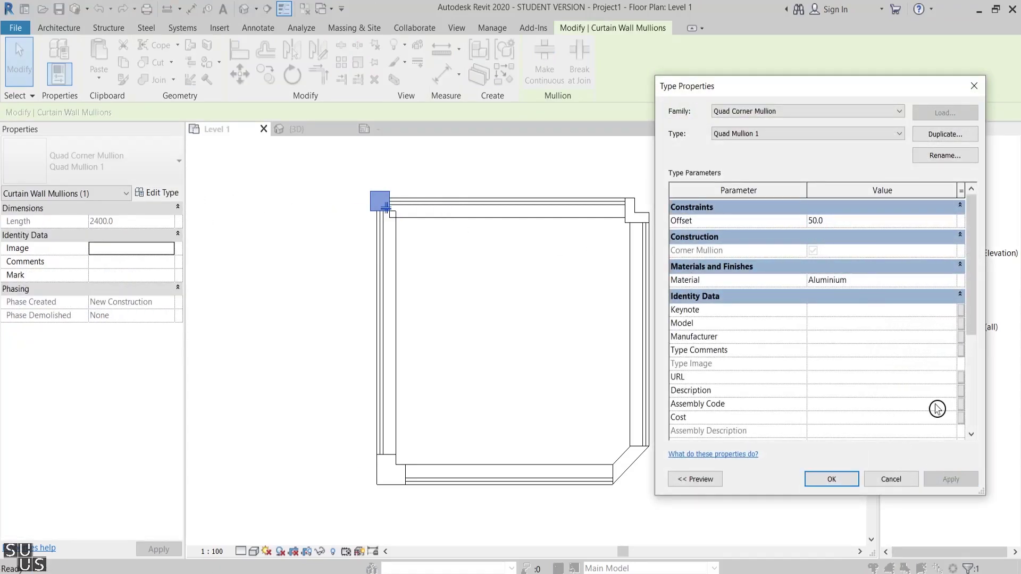
pyautogui.click(858, 227)
pyautogui.write('0')
pyautogui.click(845, 481)
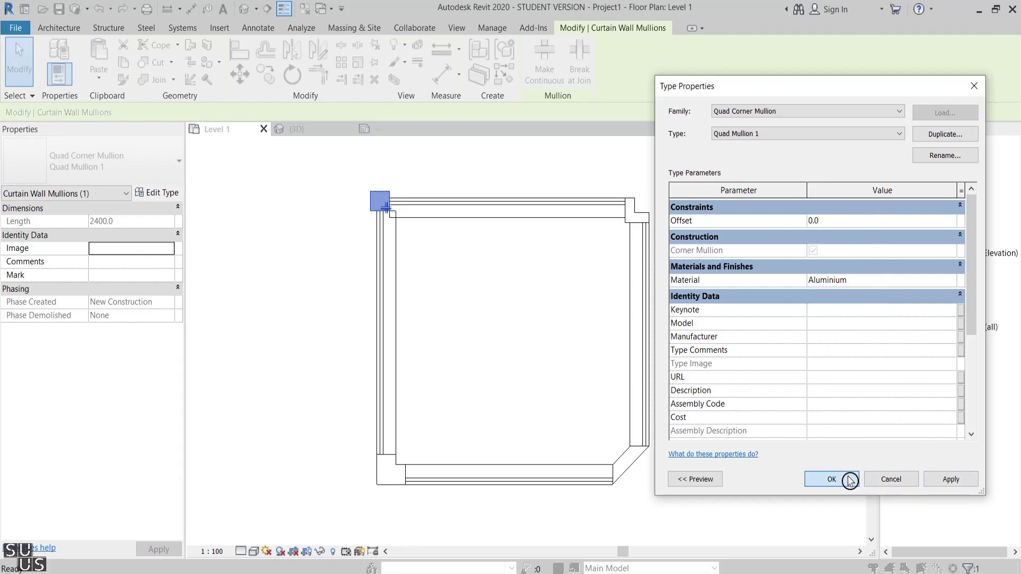
pyautogui.click(792, 459)
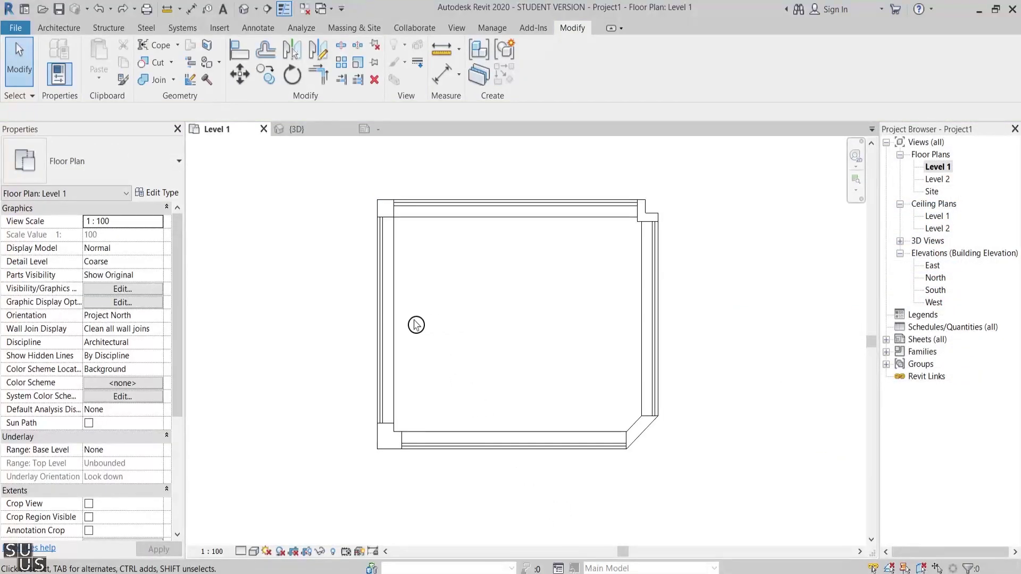
# Drag the left storefront wall further left and tilt the right wall by moving its top end
pyautogui.moveTo(391, 331); pyautogui.dragTo(323, 317)
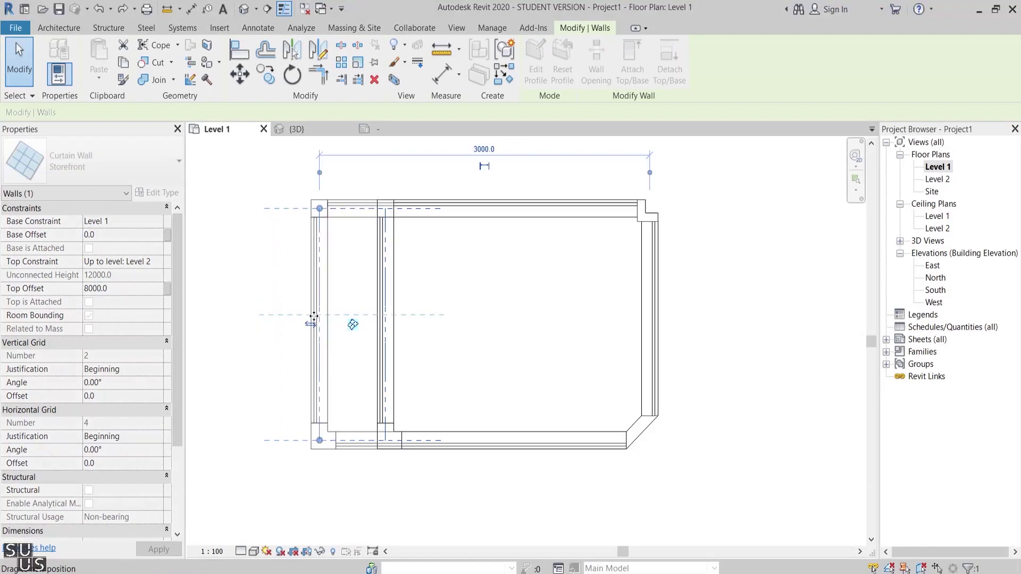
pyautogui.click(655, 253)
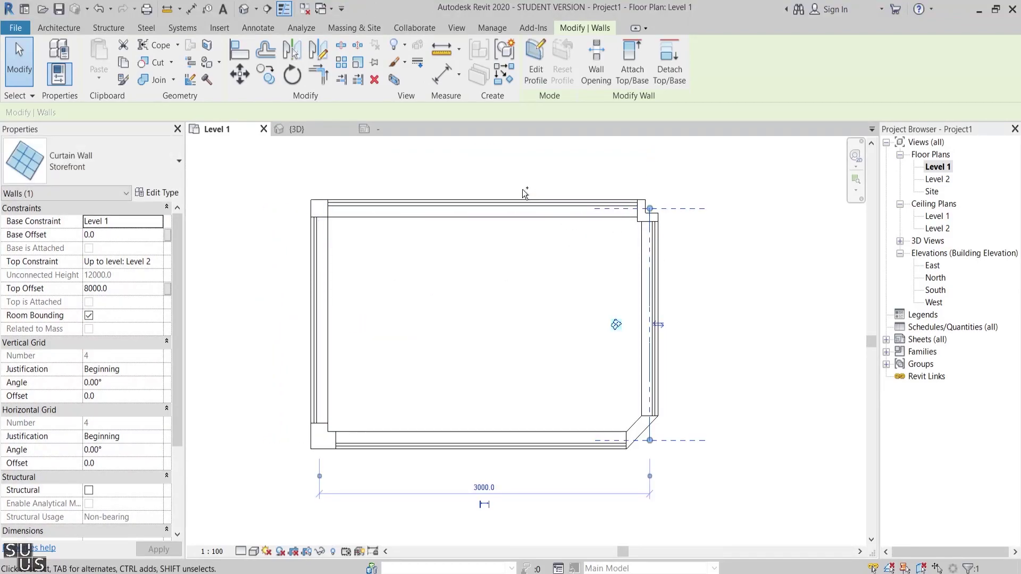
pyautogui.moveTo(655, 211); pyautogui.dragTo(593, 265)
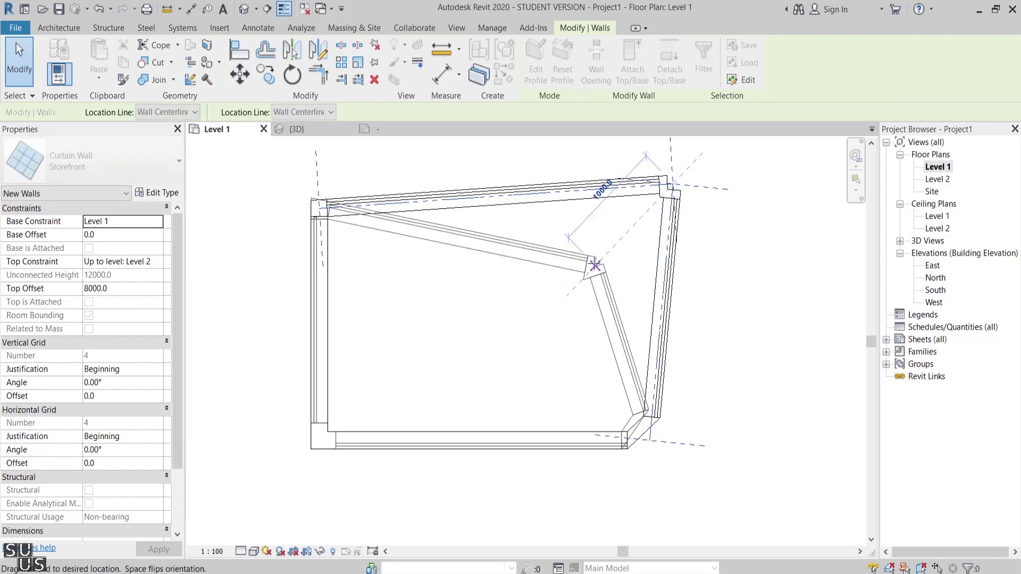
pyautogui.click(720, 263)
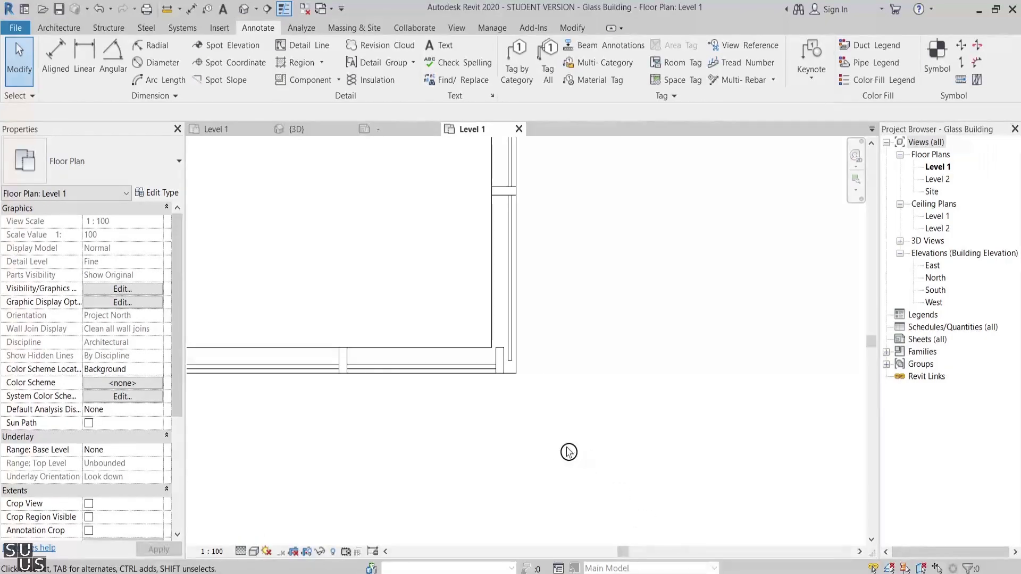
# Select all mullions on the bottom-right corner mullion's gridline
pyautogui.click(518, 350)
pyautogui.rightClick(518, 350)
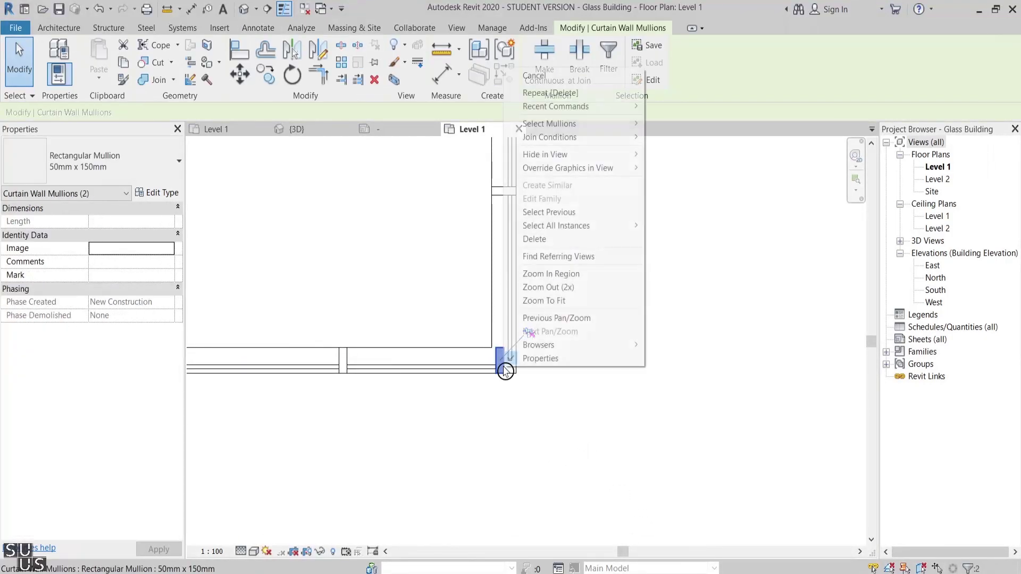
pyautogui.moveTo(589, 123)
pyautogui.click(673, 125)
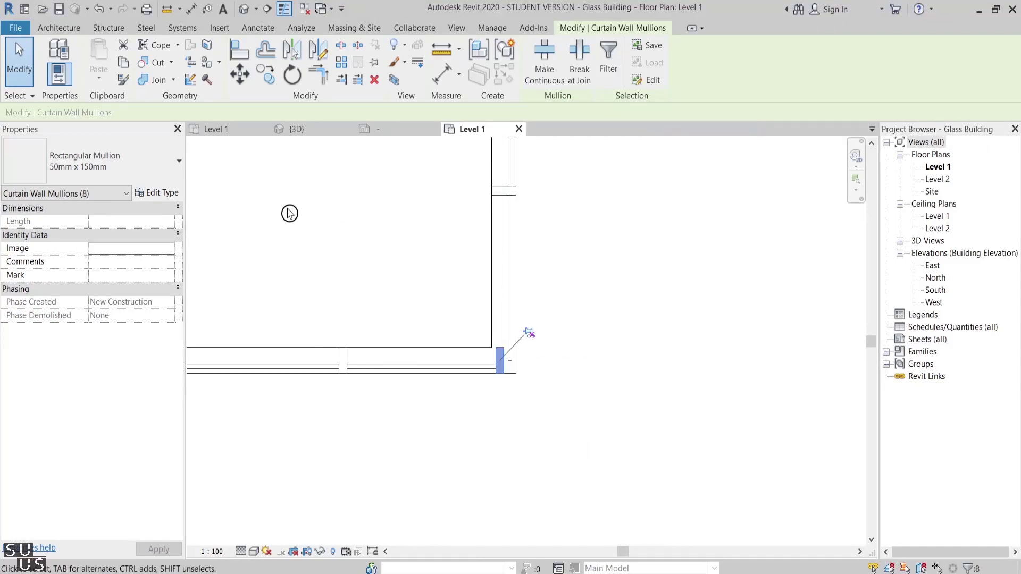
# Duplicate the mullion type as 50mm x 150mm 3 and set its Angle to 45°
pyautogui.click(165, 193)
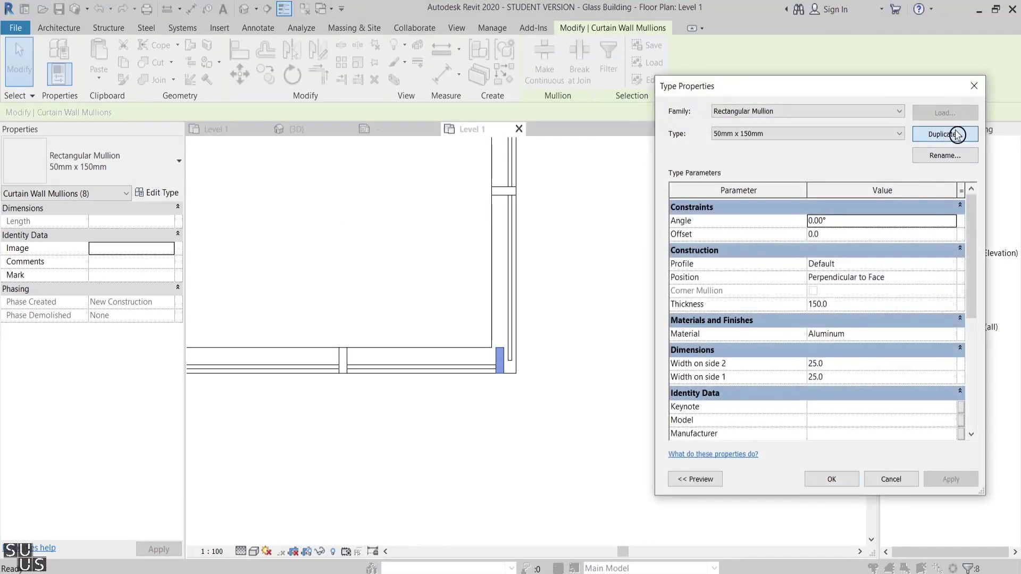
pyautogui.click(945, 134)
pyautogui.click(823, 321)
pyautogui.click(844, 221)
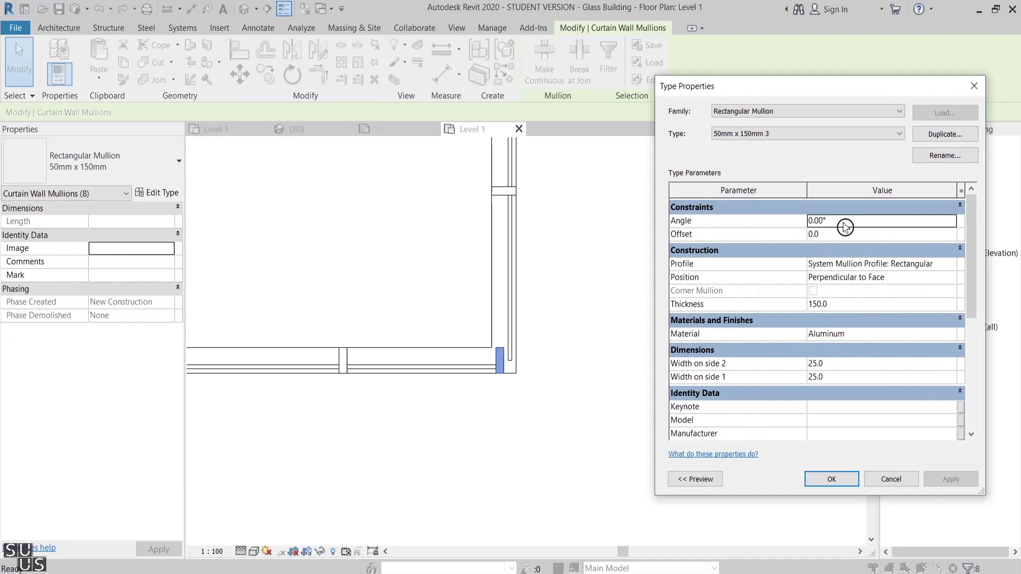
pyautogui.click(831, 478)
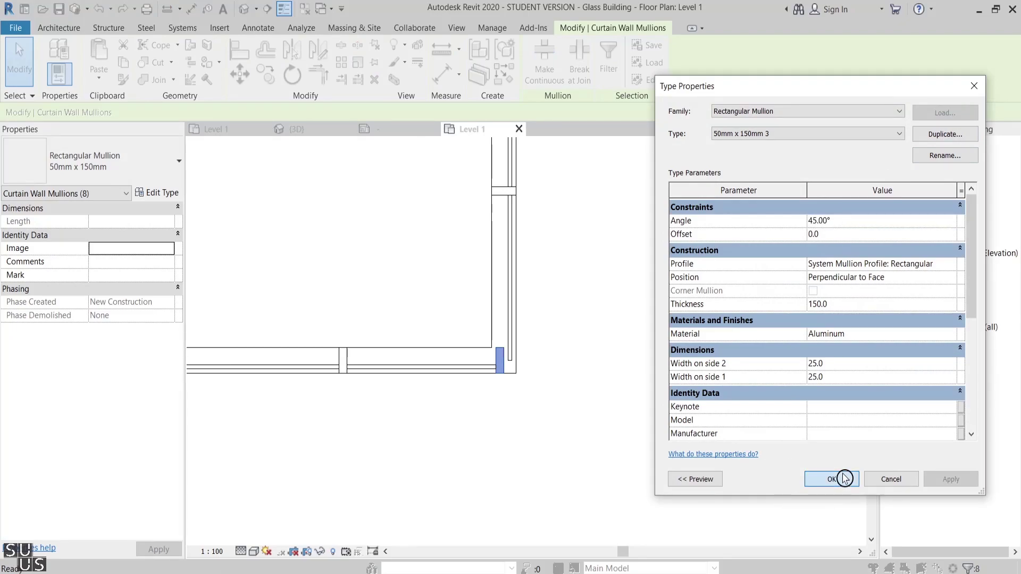
pyautogui.click(789, 446)
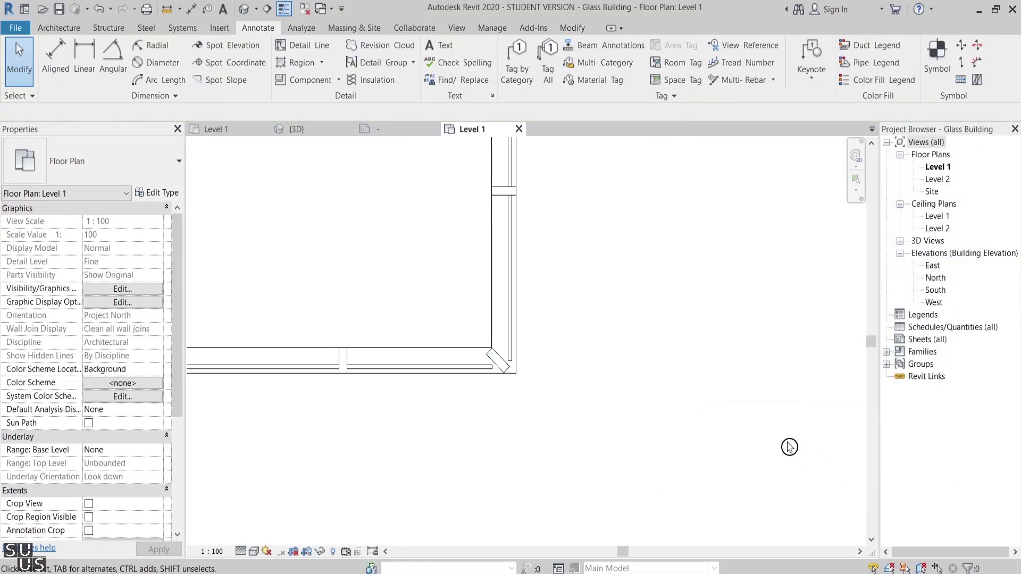
pyautogui.click(439, 372)
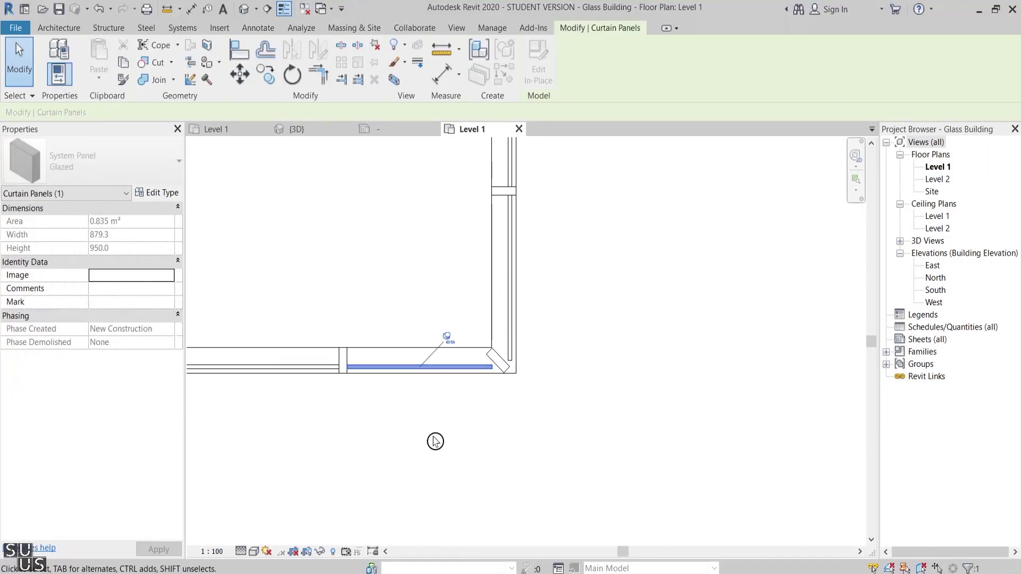
# Zoom to the bottom-right corner and select its diagonal panel, confirming it is Corner panel 2
pyautogui.click(521, 400)
pyautogui.scroll(1, 520, 397)
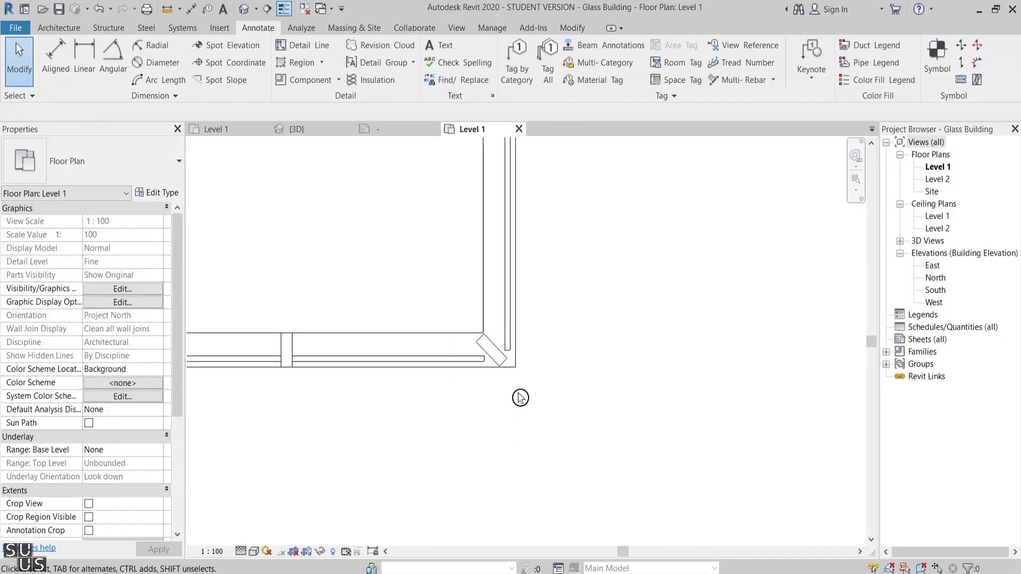
pyautogui.scroll(2, 520, 397)
pyautogui.moveTo(520, 398); pyautogui.dragTo(545, 462, button='middle')
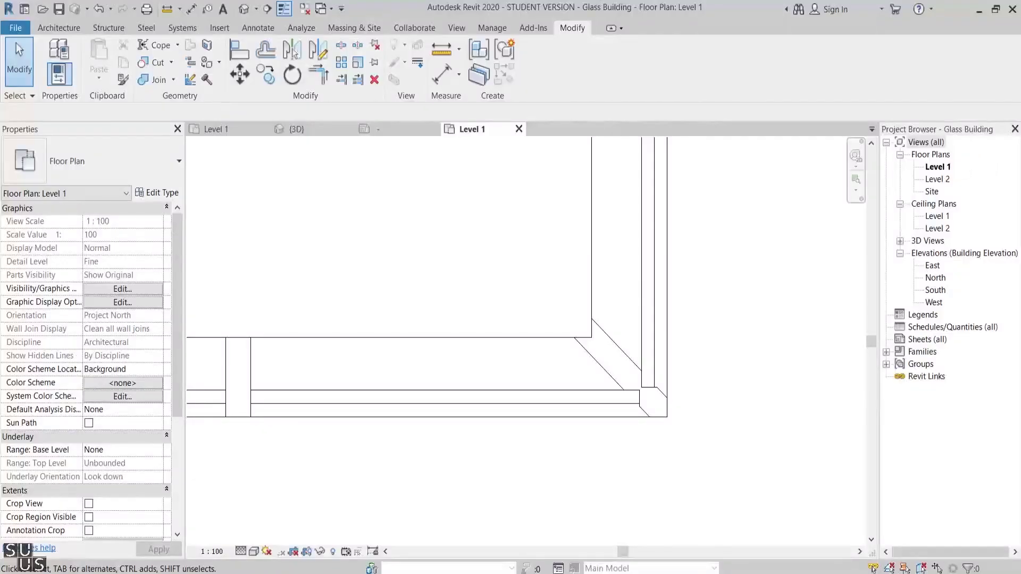
pyautogui.click(609, 404)
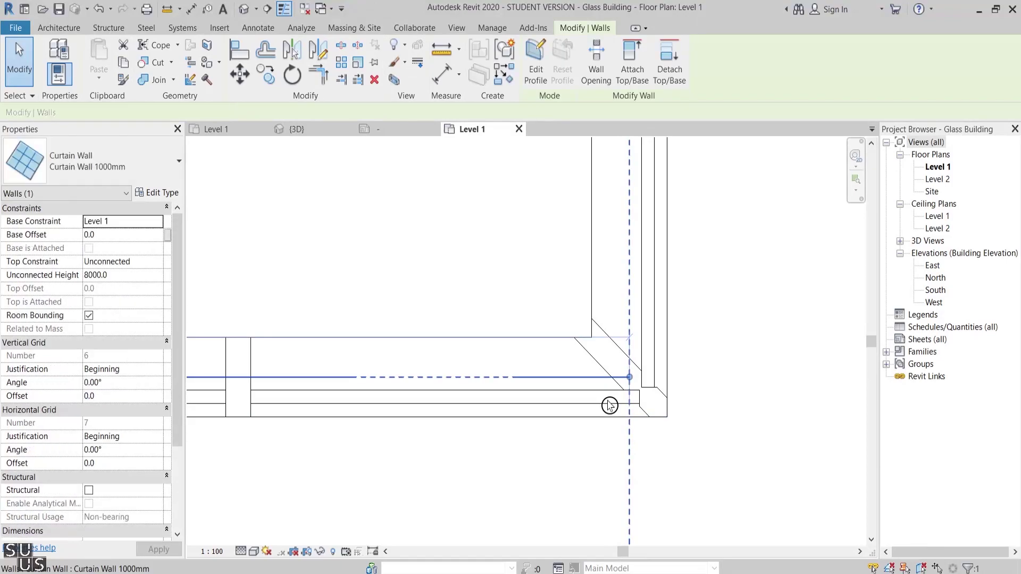
pyautogui.press('Tab')
pyautogui.click(610, 405)
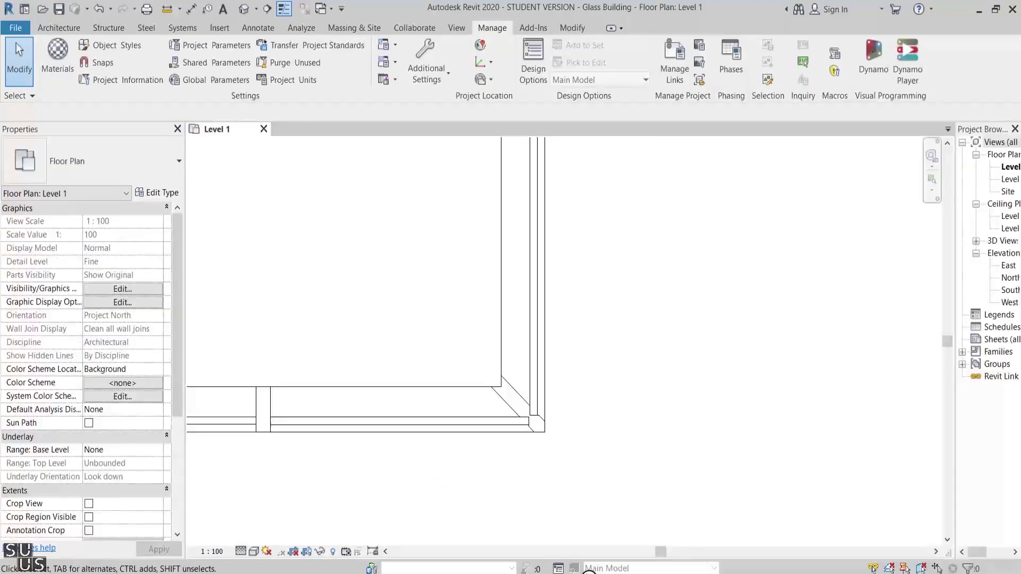
# Create a new family from the curtain panel template
pyautogui.click(16, 28)
pyautogui.moveTo(88, 84)
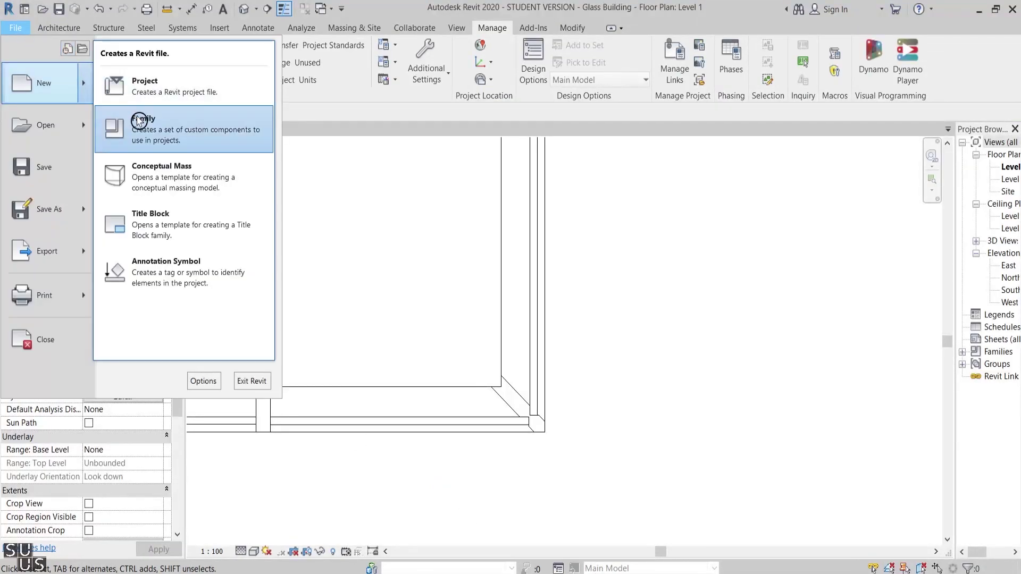
pyautogui.click(114, 133)
pyautogui.doubleClick(531, 344)
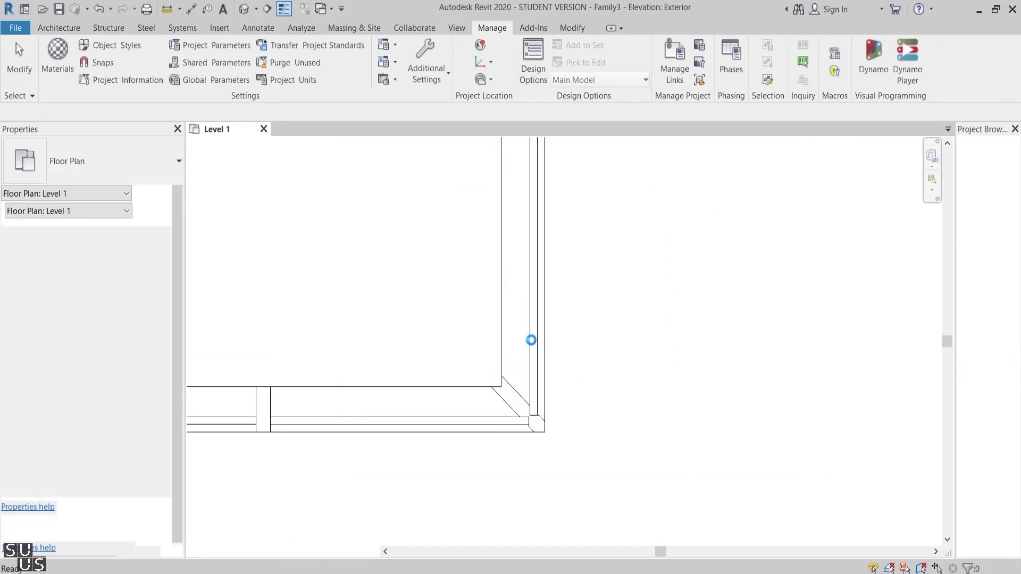
# Sketch a rectangular solid extrusion reaching the left reference plane
pyautogui.click(118, 62)
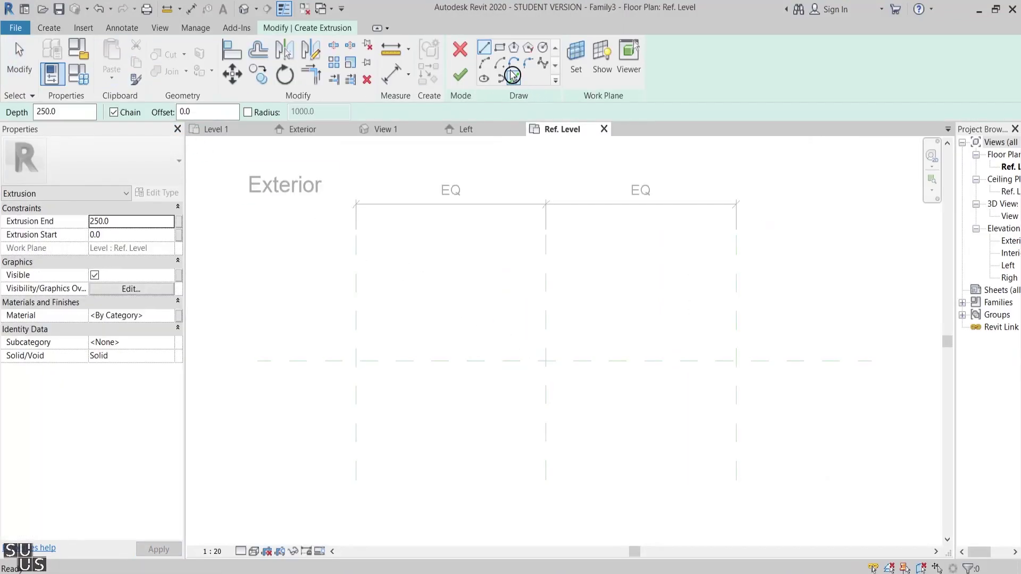
pyautogui.click(499, 48)
pyautogui.click(736, 374)
pyautogui.scroll(4, 353, 346)
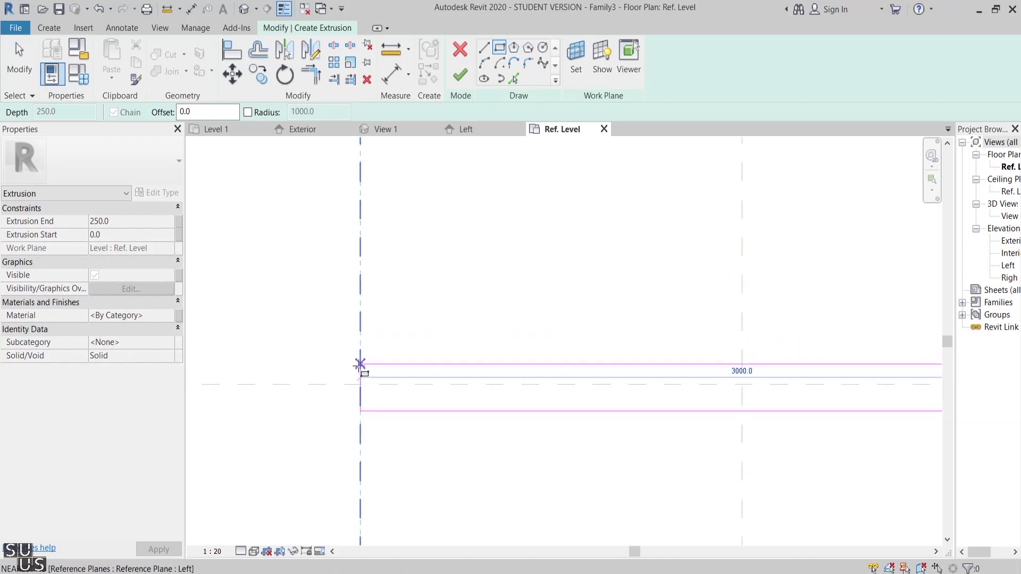
pyautogui.click(355, 348)
# Dimension the rectangle's top edge, centre reference plane and bottom edge in one aligned string
pyautogui.click(191, 9)
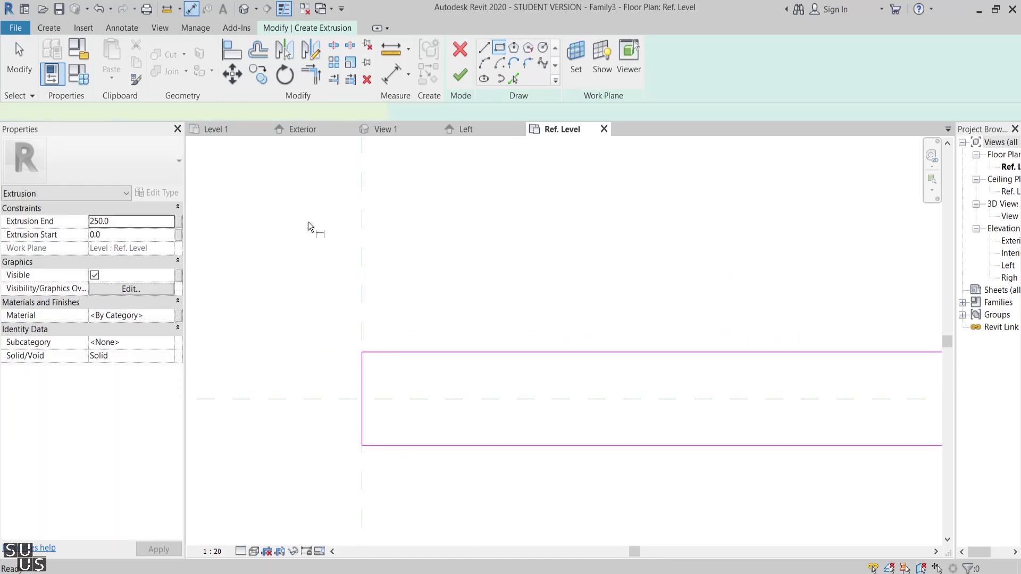
pyautogui.click(427, 353)
pyautogui.click(426, 399)
pyautogui.click(425, 446)
pyautogui.click(313, 446)
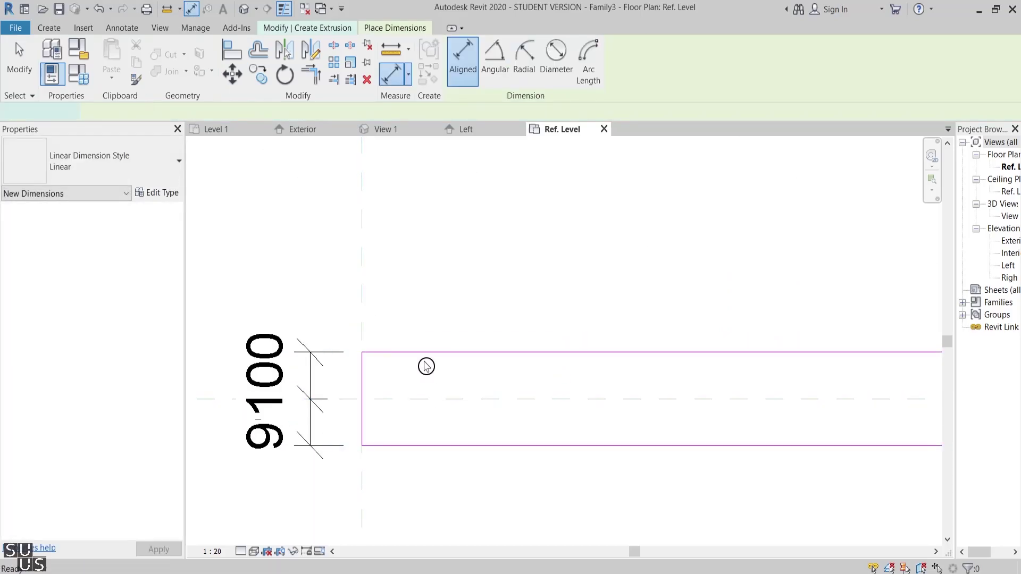
pyautogui.press('Escape')
# Set the dimension segments to 13 above and 12.5 below the centre plane
pyautogui.click(341, 352)
pyautogui.click(290, 372)
pyautogui.write('13')
pyautogui.press('Return')
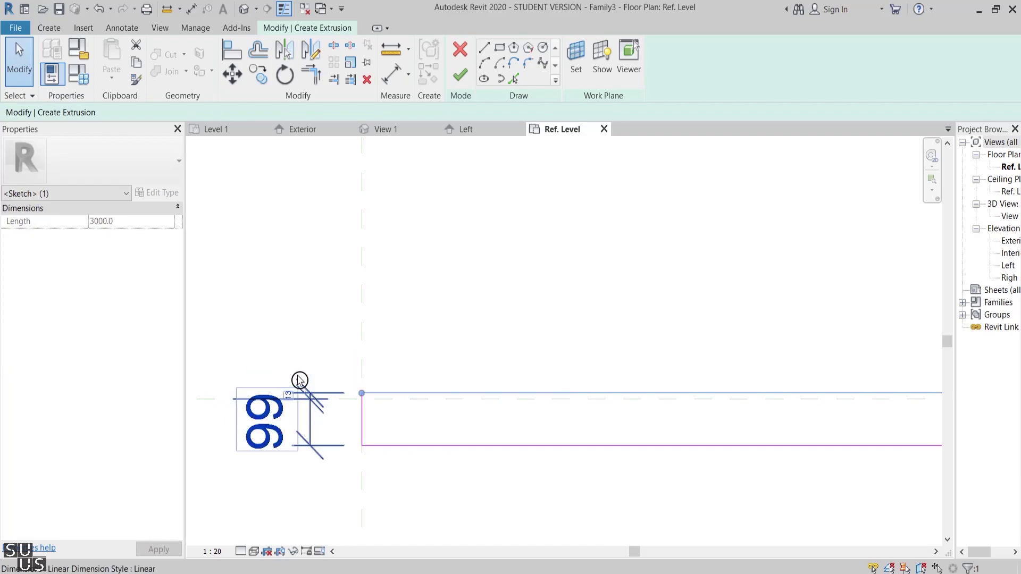
pyautogui.click(410, 445)
pyautogui.click(292, 425)
pyautogui.write('1')
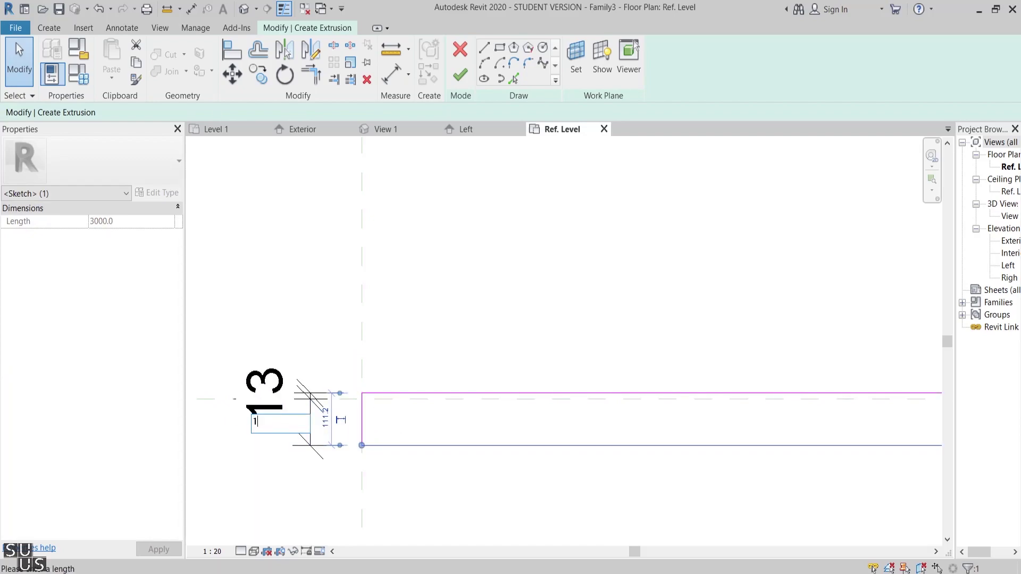
pyautogui.write('2.5')
pyautogui.press('Return')
# Finish the extrusion and align the panel's left edge to the reference plane
pyautogui.click(461, 75)
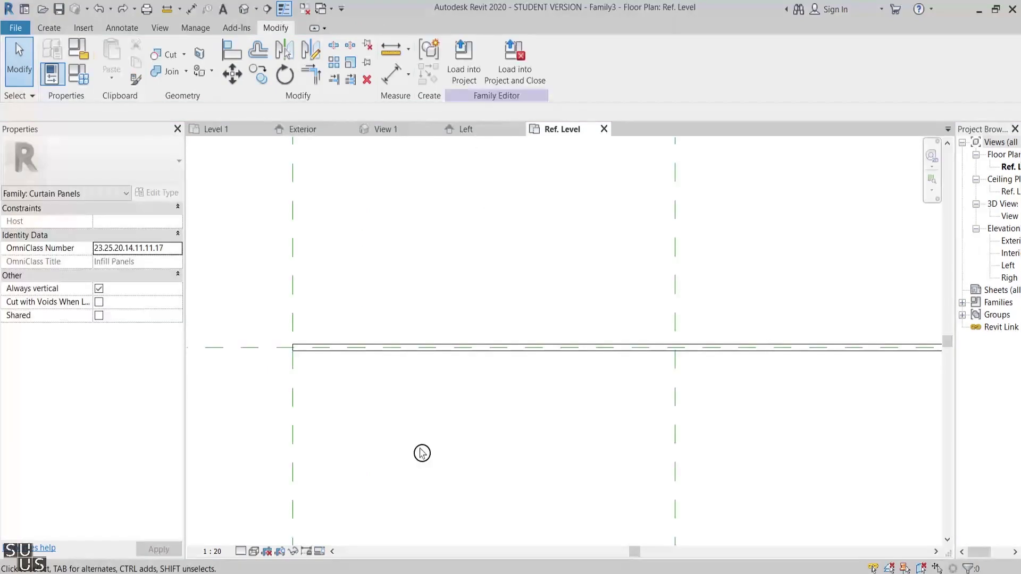
pyautogui.scroll(-1, 422, 446)
pyautogui.press('a')
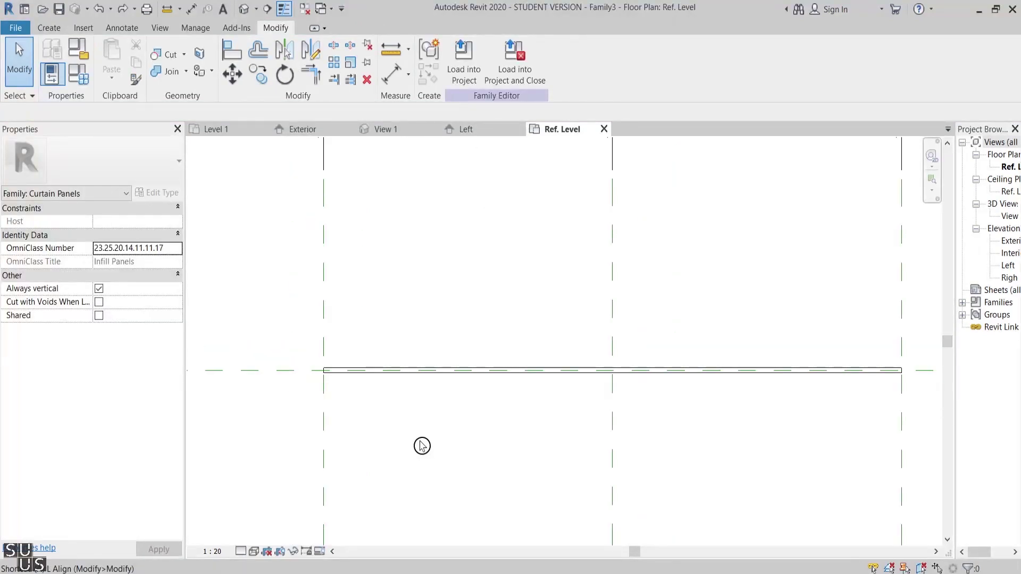
pyautogui.press('l')
pyautogui.click(325, 407)
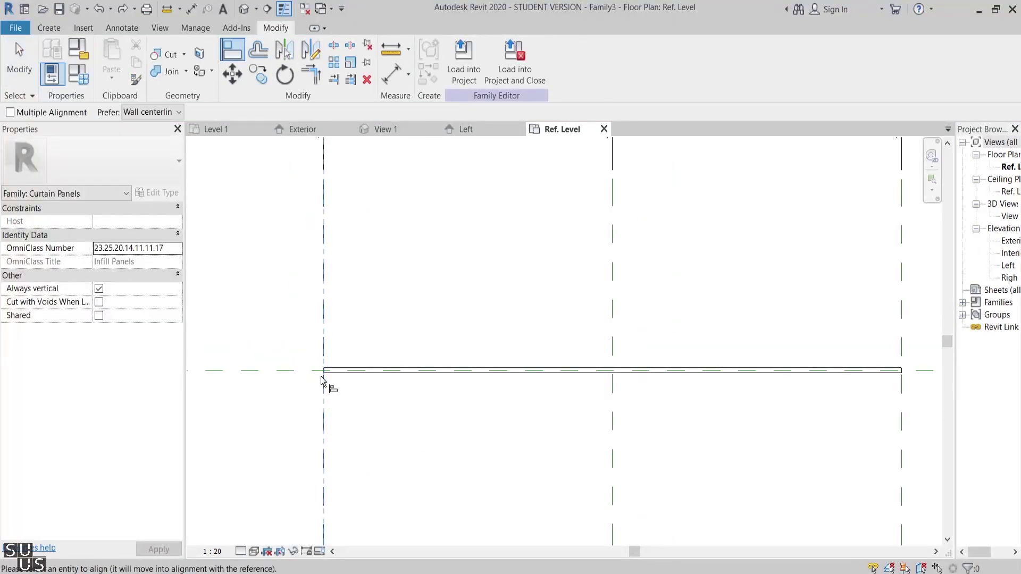
pyautogui.click(323, 373)
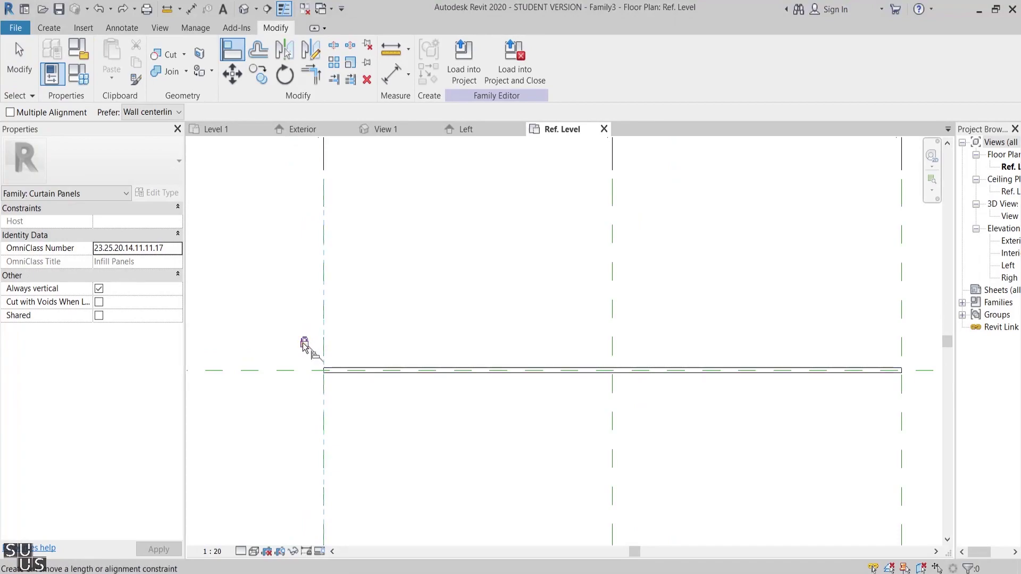
pyautogui.scroll(-1, 340, 372)
pyautogui.scroll(-3, 354, 376)
pyautogui.scroll(1, 586, 405)
pyautogui.scroll(2, 597, 409)
pyautogui.press('Escape')
# Draw a vertical reference plane to the right of the Right reference plane
pyautogui.click(592, 413)
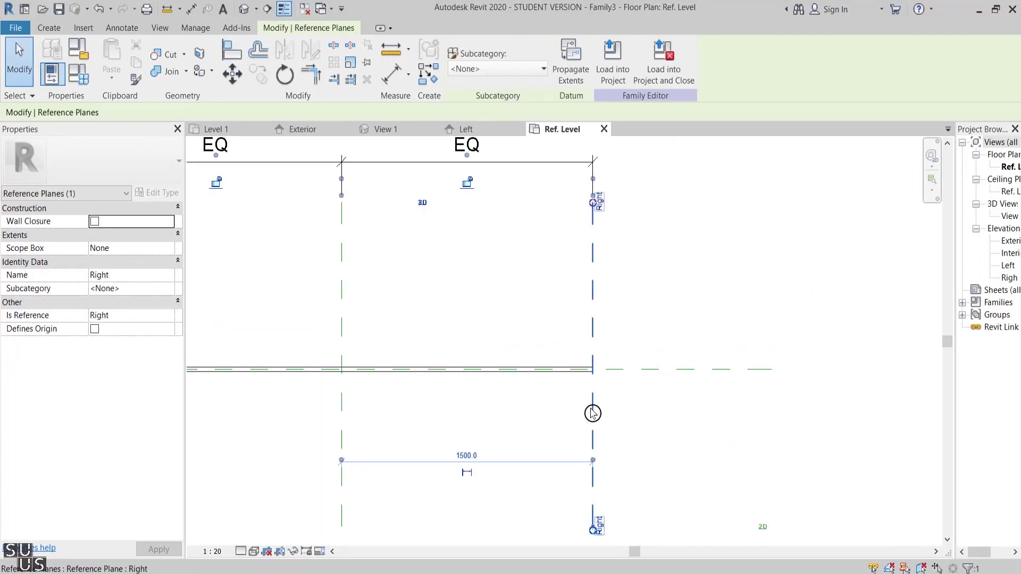
pyautogui.press('r')
pyautogui.press('p')
pyautogui.click(619, 529)
pyautogui.click(619, 256)
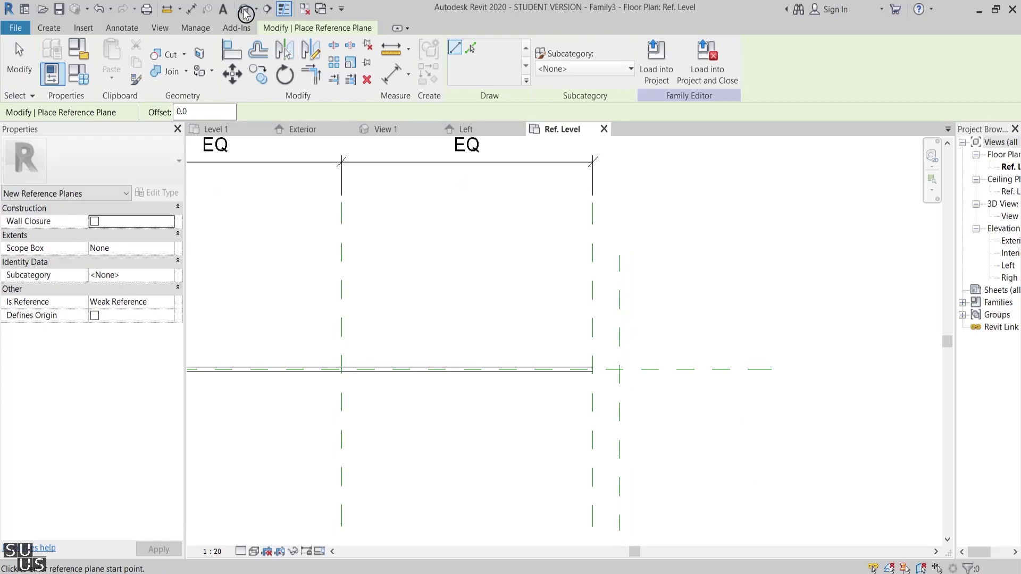
# Dimension the 160 gap between the planes and label it with new parameter Side Offset
pyautogui.click(191, 9)
pyautogui.click(593, 334)
pyautogui.click(619, 336)
pyautogui.click(659, 329)
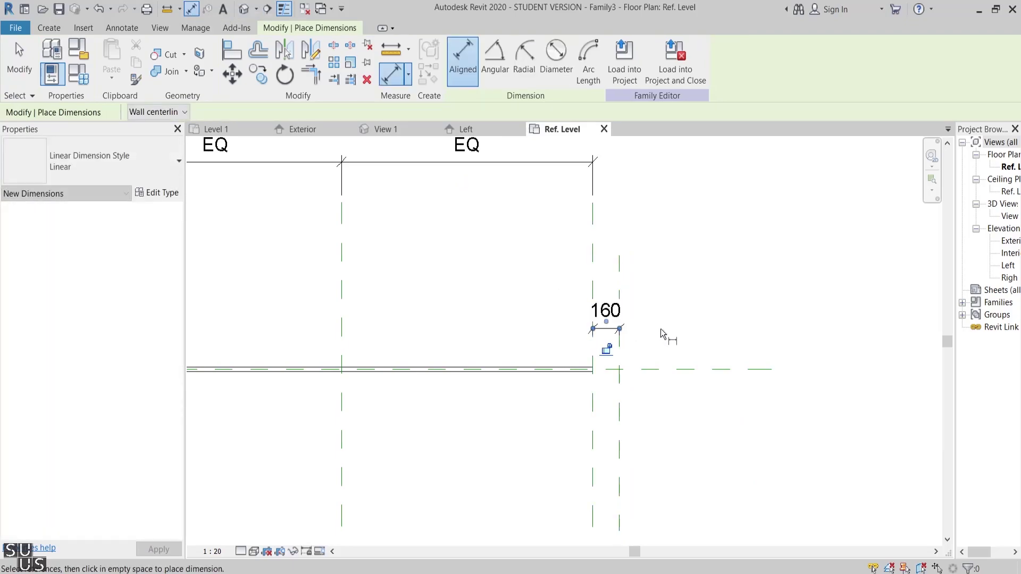
pyautogui.press('Escape')
pyautogui.press('Escape')
pyautogui.click(609, 329)
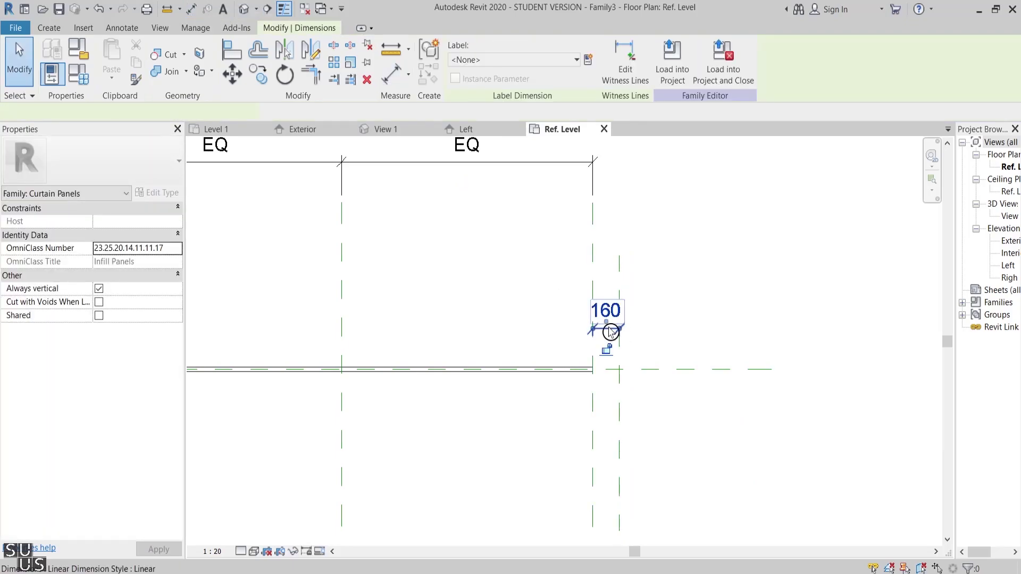
pyautogui.click(571, 62)
pyautogui.click(510, 71)
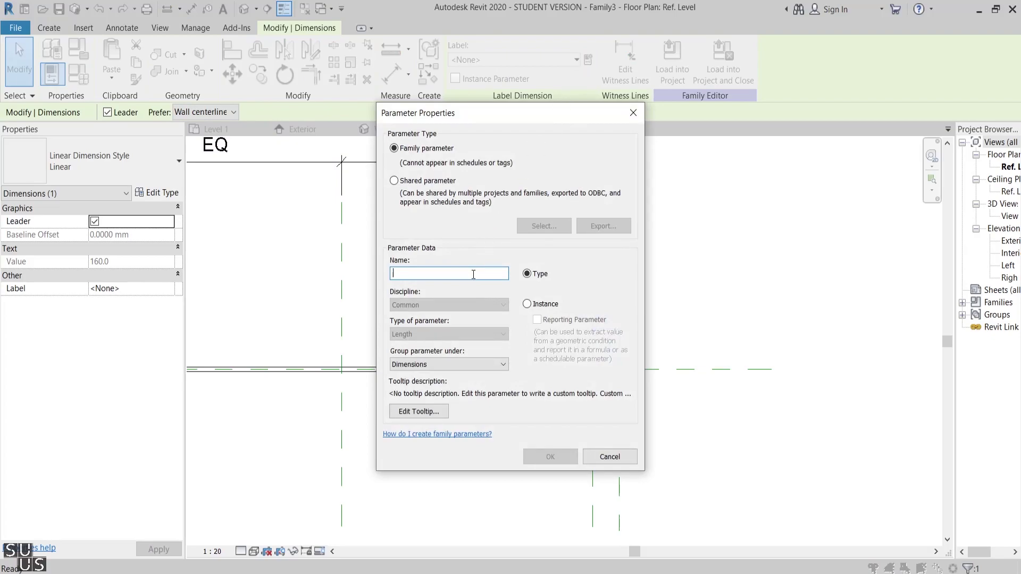
pyautogui.write('Side Offset')
pyautogui.click(550, 456)
pyautogui.click(677, 465)
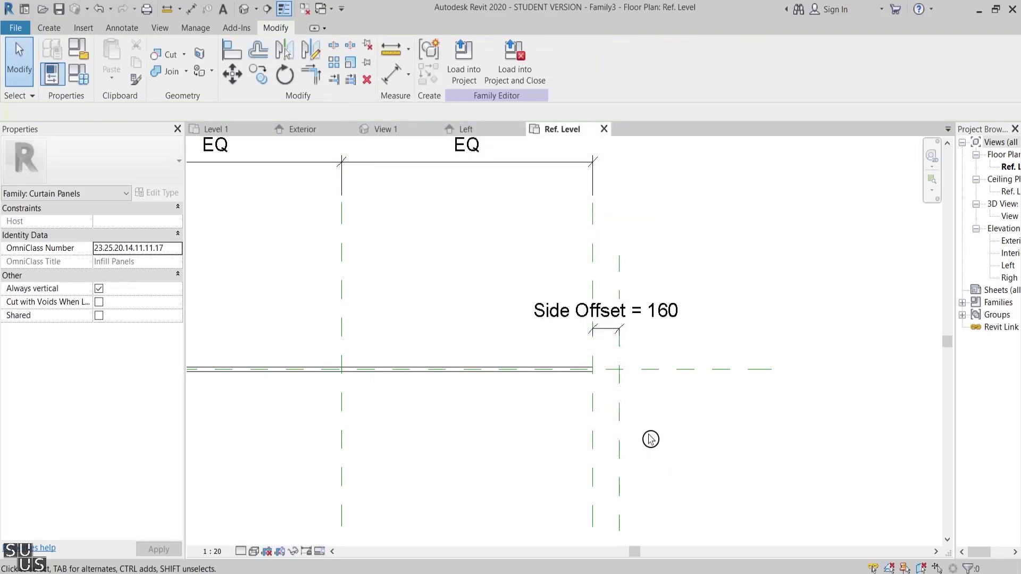
# Align the panel's right end to the new reference plane
pyautogui.press('a')
pyautogui.press('l')
pyautogui.click(608, 397)
pyautogui.click(636, 411)
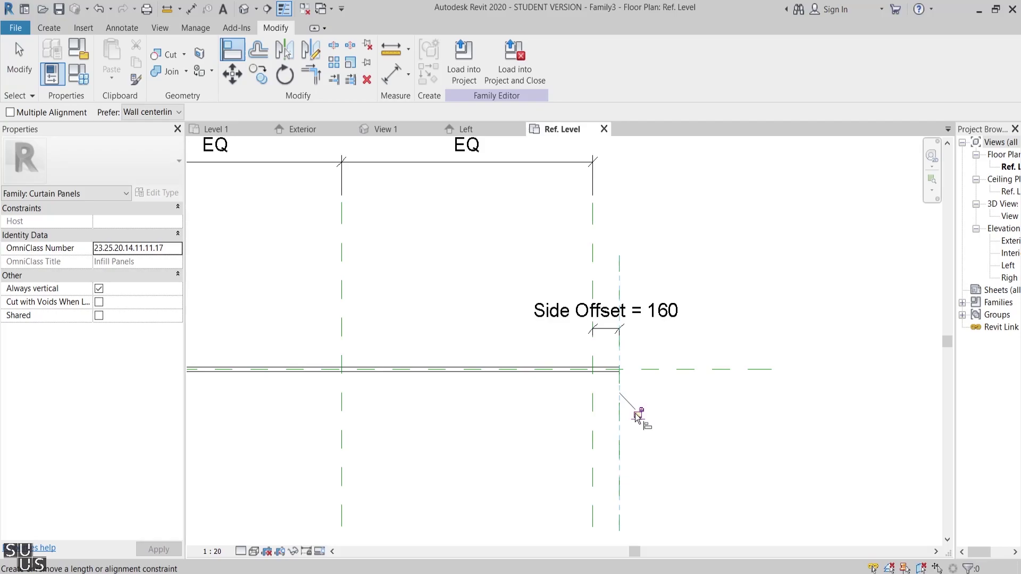
pyautogui.click(975, 397)
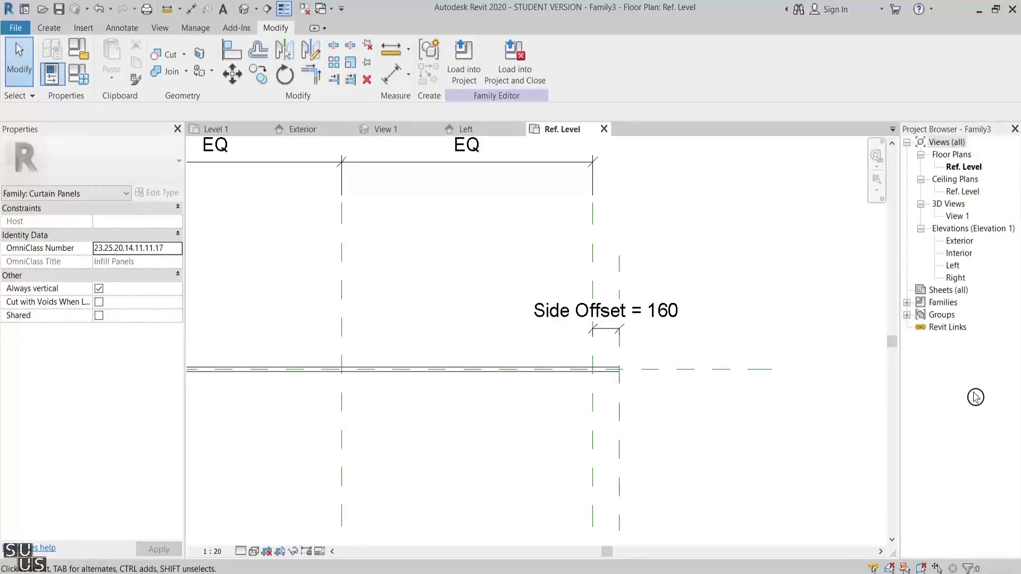
# In the Exterior elevation, align and lock the panel's bottom to Ref. Level and top to the top plane
pyautogui.doubleClick(961, 242)
pyautogui.press('a')
pyautogui.press('l')
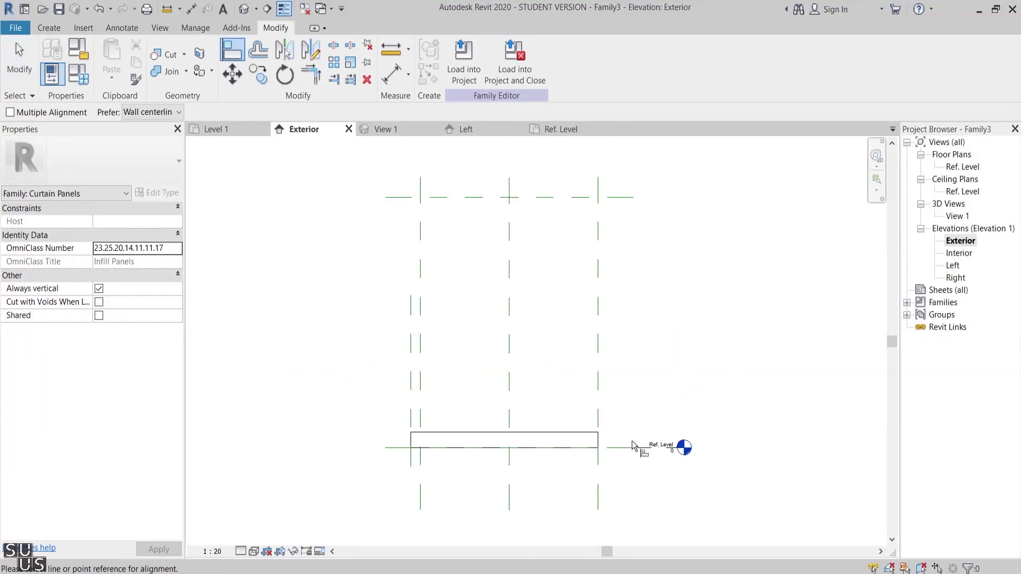
pyautogui.click(633, 447)
pyautogui.click(492, 448)
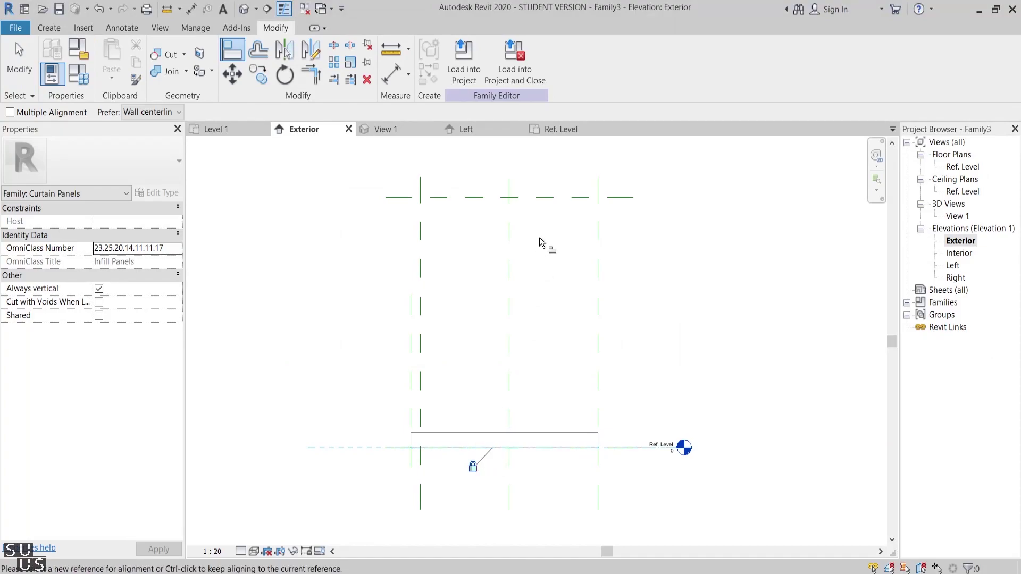
pyautogui.click(563, 197)
pyautogui.click(557, 433)
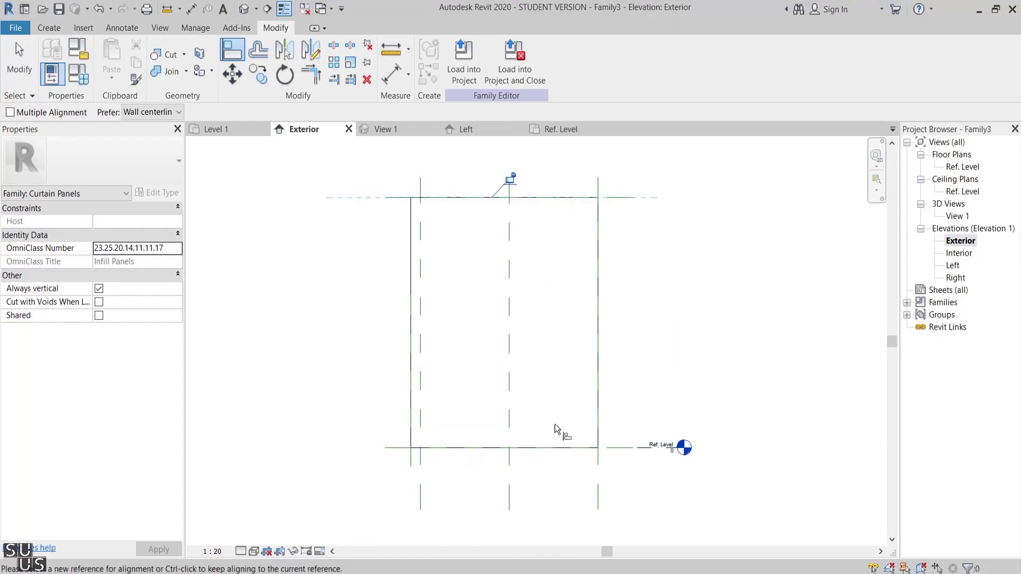
pyautogui.click(511, 179)
pyautogui.press('Escape')
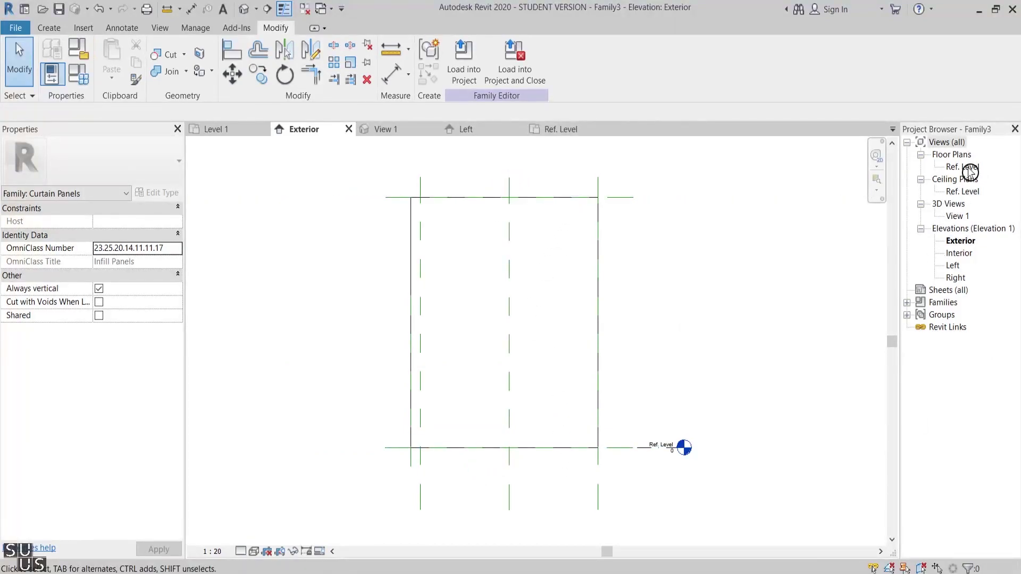
# In the Ref. Level plan, dimension the panel's 13 thickness and label it with new parameter Offset
pyautogui.doubleClick(963, 166)
pyautogui.click(199, 10)
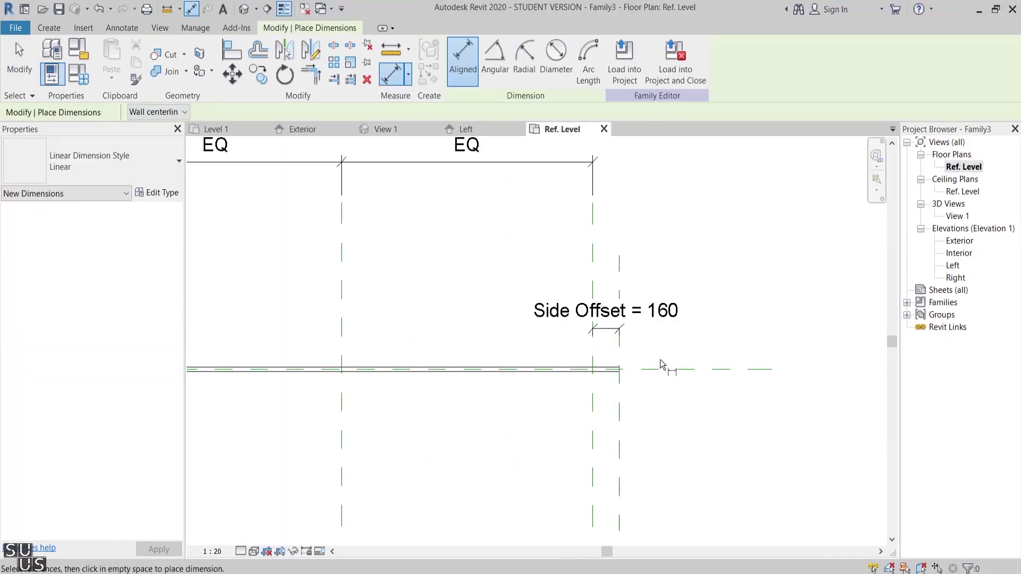
pyautogui.scroll(3, 481, 383)
pyautogui.click(475, 352)
pyautogui.click(475, 360)
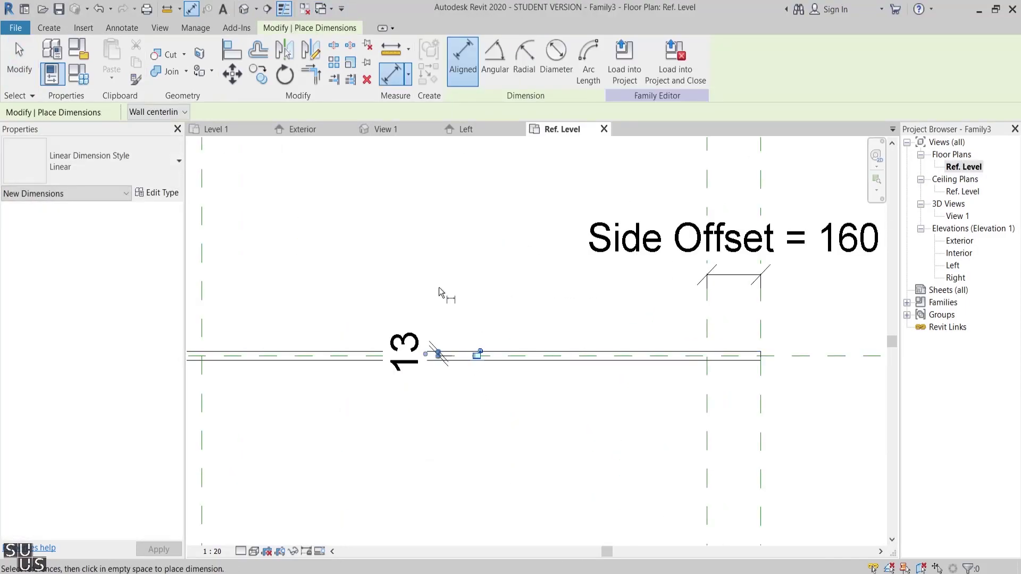
pyautogui.click(439, 319)
pyautogui.press('Escape')
pyautogui.press('Escape')
pyautogui.click(440, 354)
pyautogui.click(589, 60)
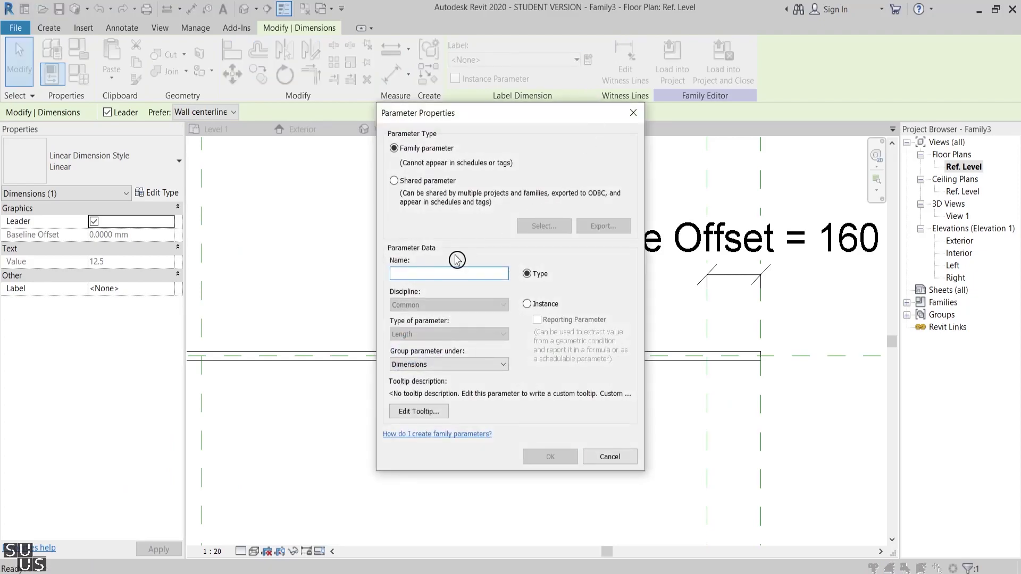
pyautogui.write('Offset')
pyautogui.click(550, 456)
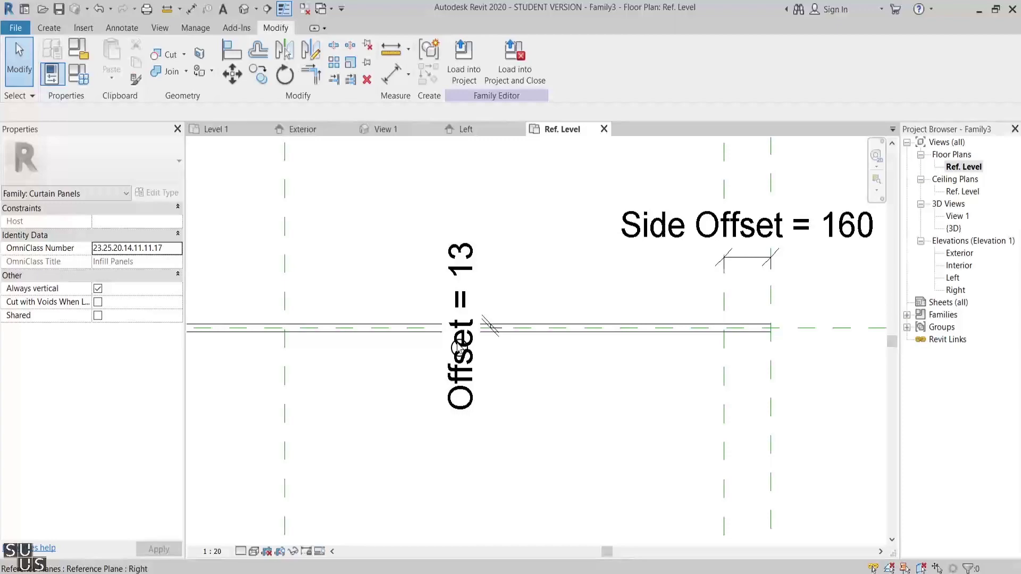
# In the 3D view, start a sweep with the panel's vertical corner edge as its picked path
pyautogui.click(245, 9)
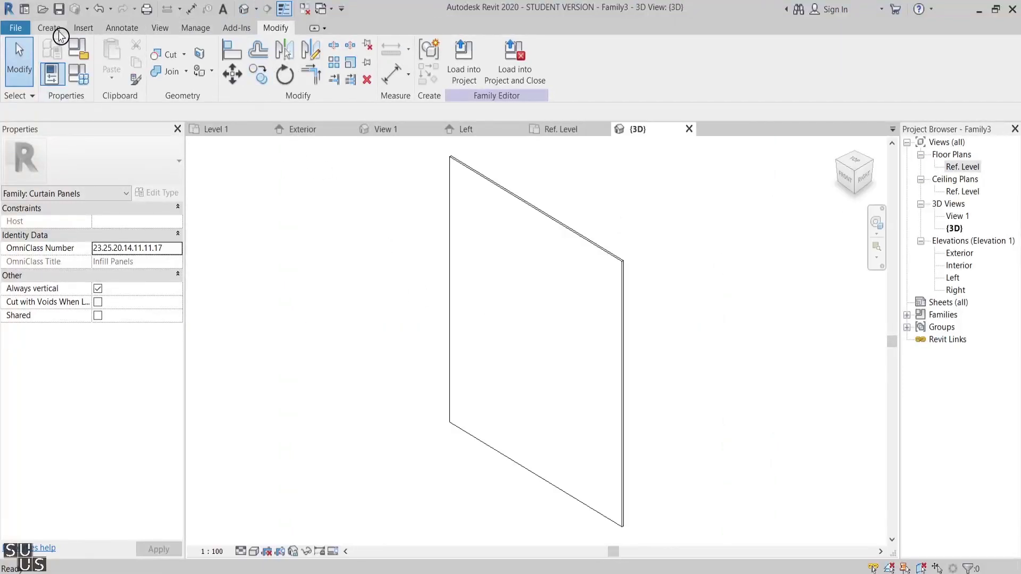
pyautogui.click(54, 29)
pyautogui.click(204, 52)
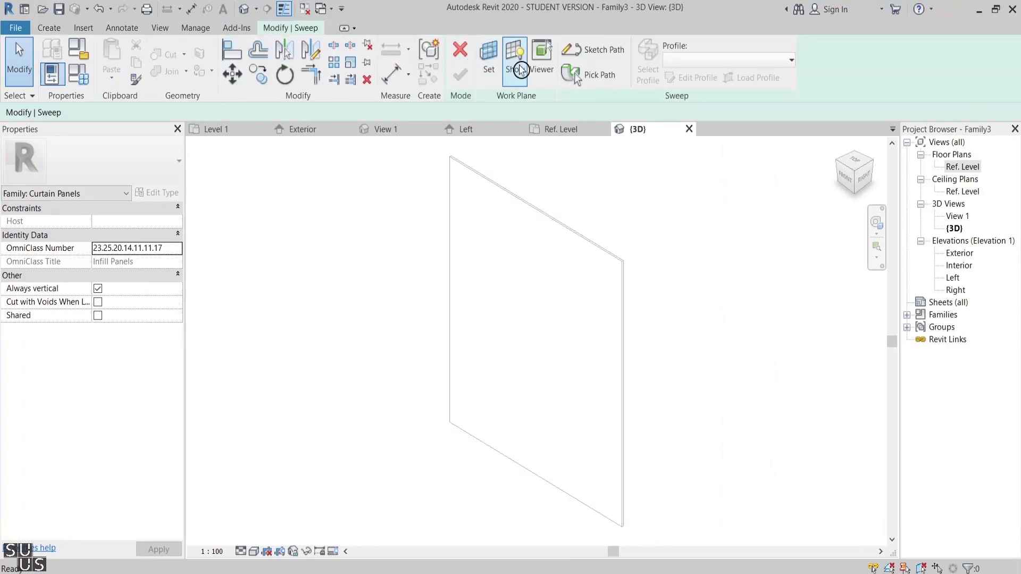
pyautogui.click(577, 79)
pyautogui.scroll(5, 627, 305)
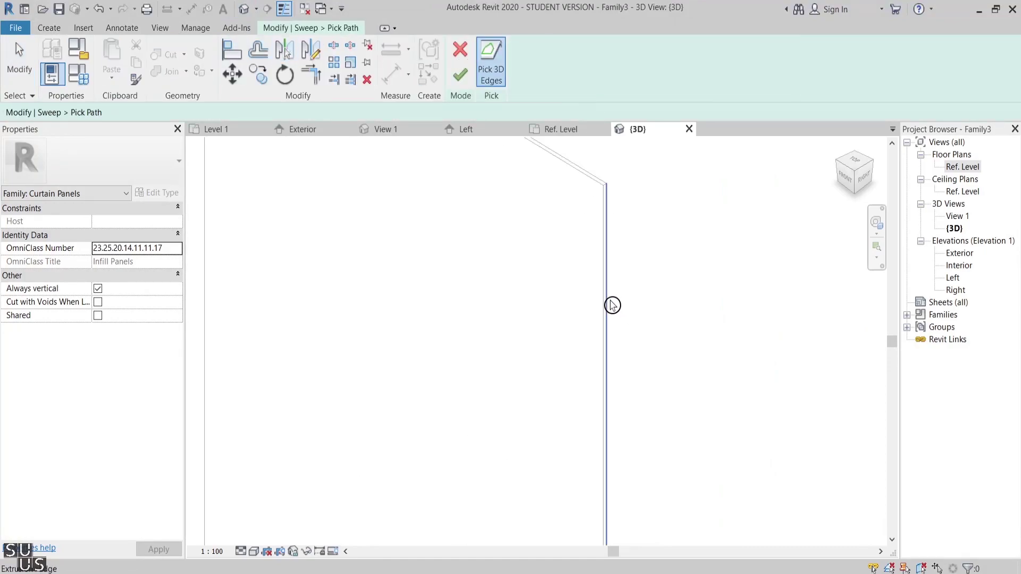
pyautogui.scroll(-2, 611, 306)
pyautogui.click(611, 304)
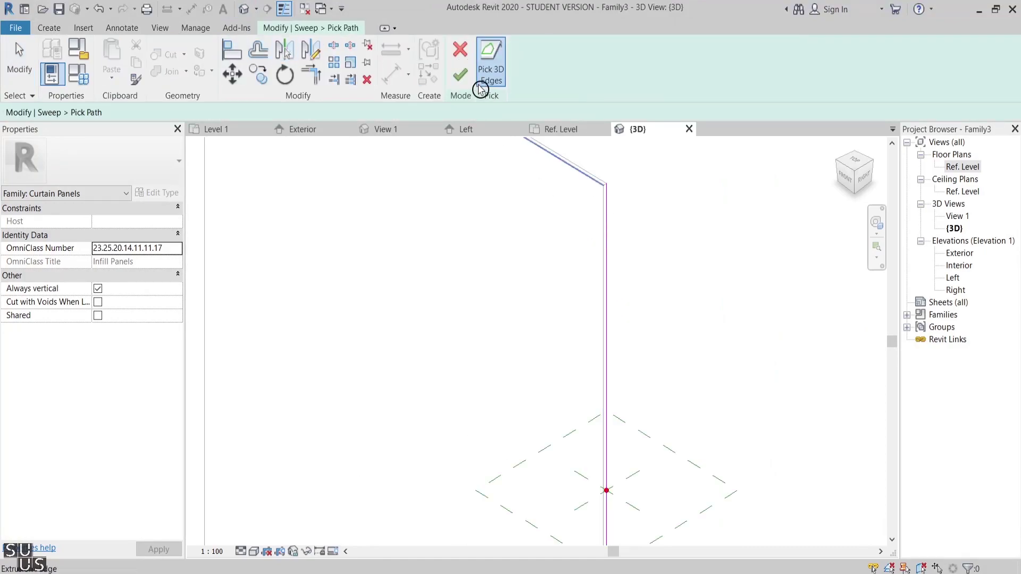
pyautogui.click(461, 76)
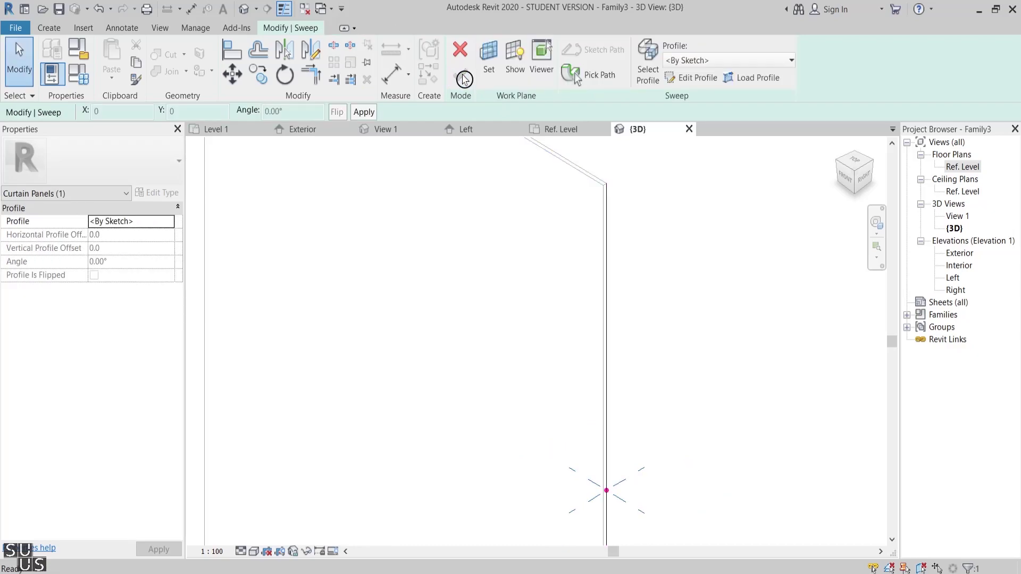
# In the Ref. Level plan, sketch a rectangular sweep profile starting at the path point
pyautogui.doubleClick(956, 166)
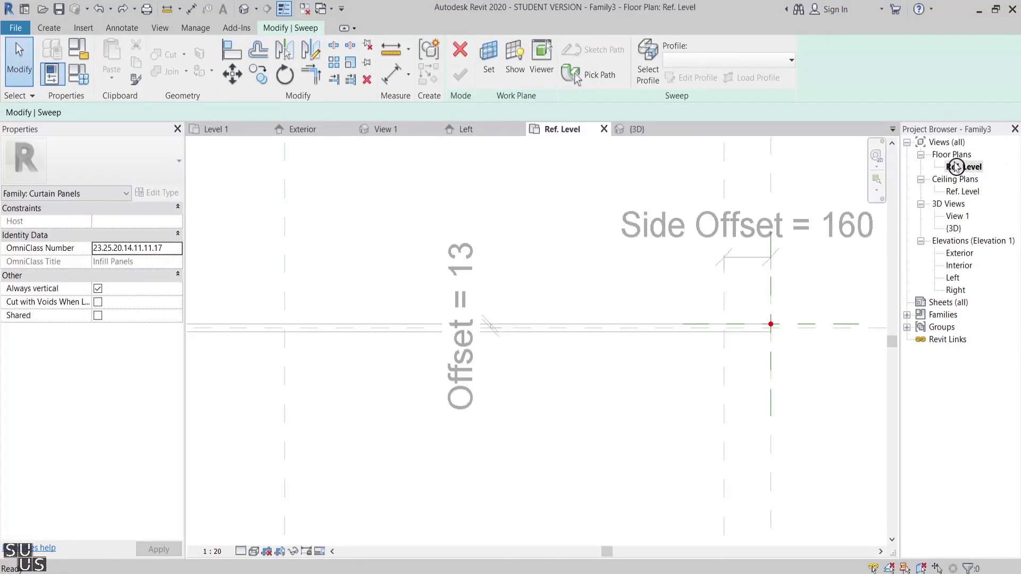
pyautogui.click(647, 63)
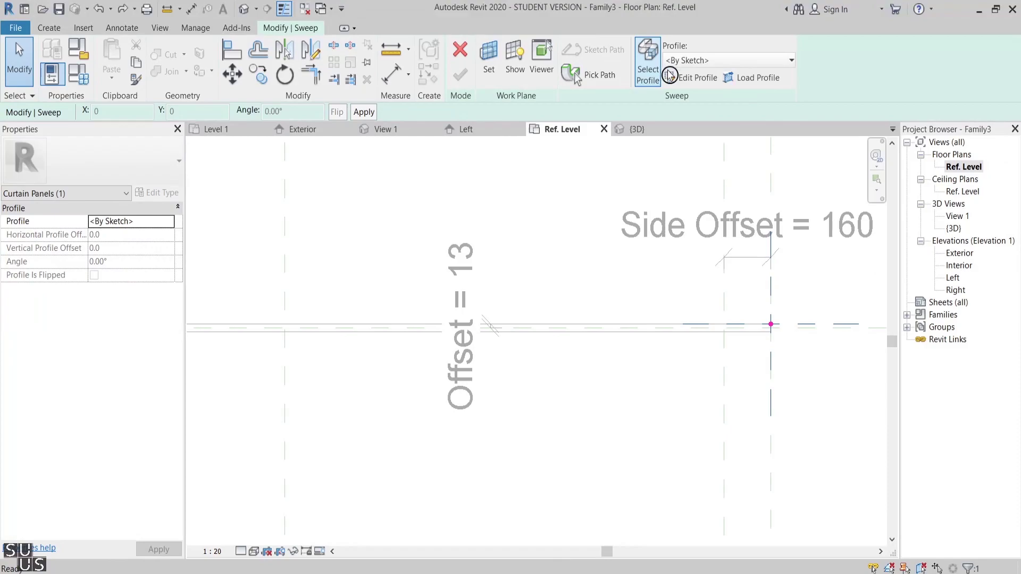
pyautogui.click(694, 79)
pyautogui.click(499, 47)
pyautogui.scroll(2, 814, 350)
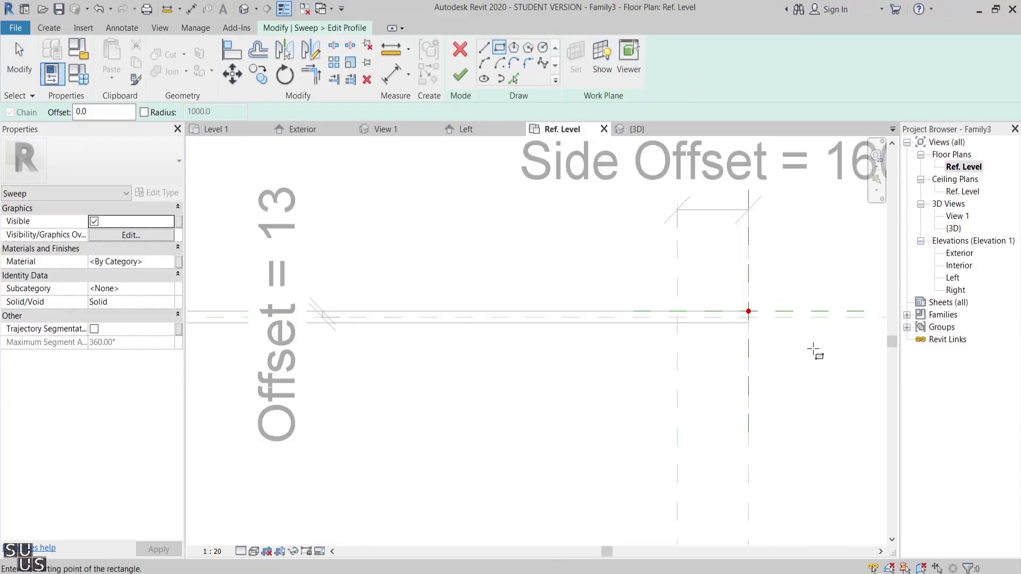
pyautogui.moveTo(813, 351); pyautogui.dragTo(622, 356, button='middle')
pyautogui.click(549, 318)
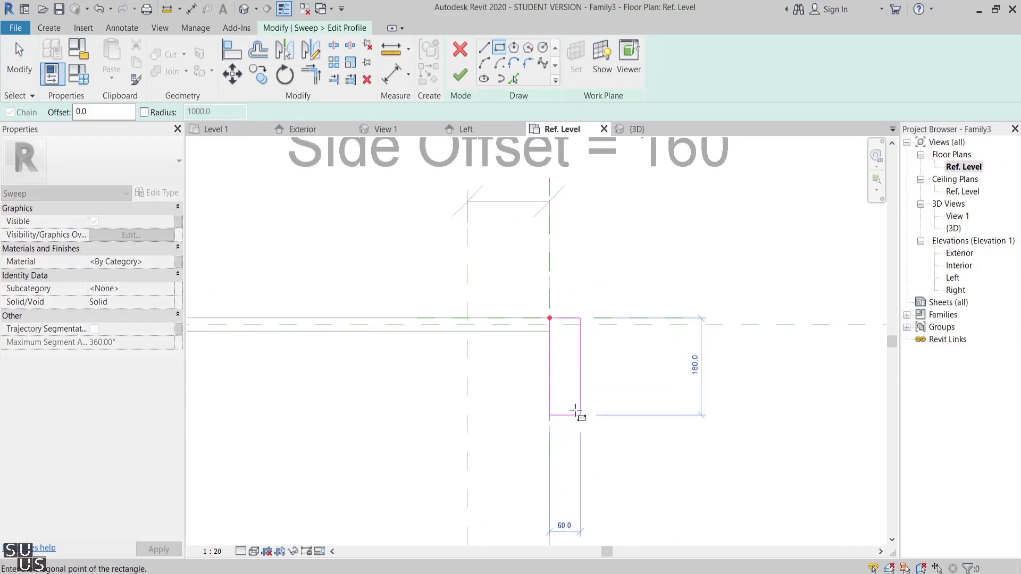
pyautogui.click(579, 415)
# Size the profile rectangle to 190 high by 50 wide
pyautogui.press('Escape')
pyautogui.click(490, 366)
pyautogui.write('19')
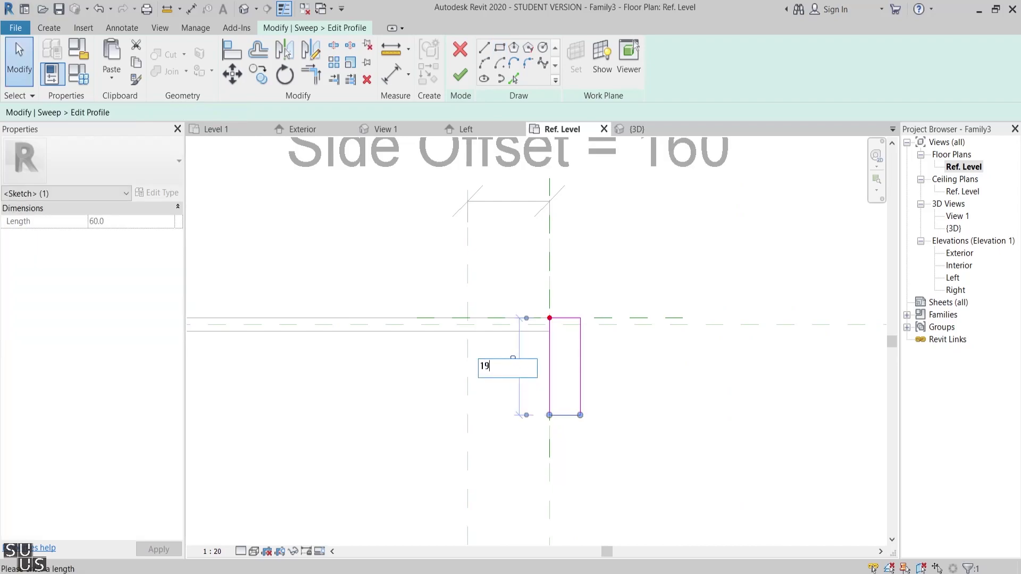
pyautogui.write('0')
pyautogui.press('Return')
pyautogui.click(565, 420)
pyautogui.click(564, 446)
pyautogui.write('50')
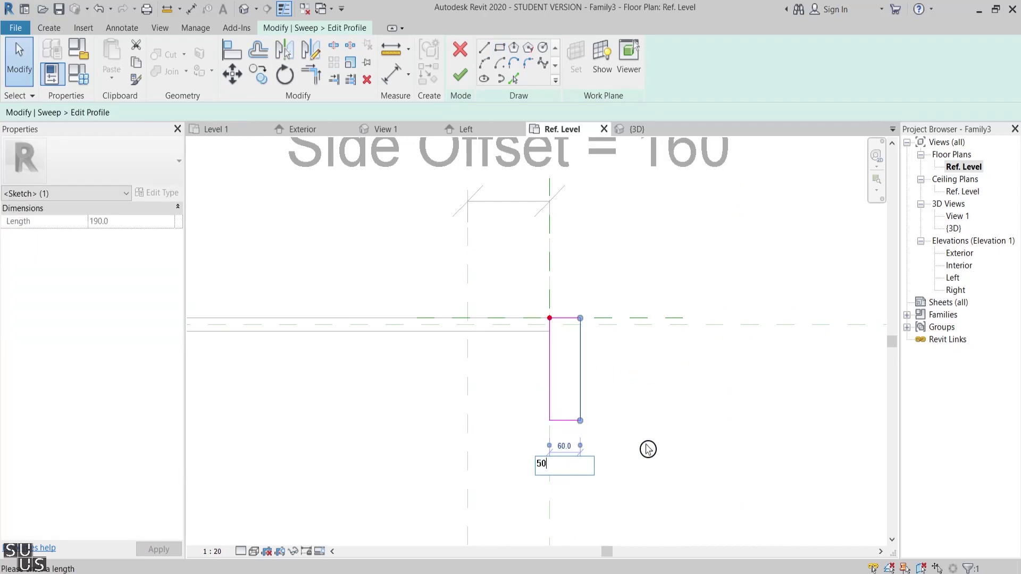
pyautogui.press('Return')
# Rotate all four profile lines 45° about the profile's top corner and finish the profile
pyautogui.click(519, 453)
pyautogui.moveTo(520, 454); pyautogui.dragTo(630, 291)
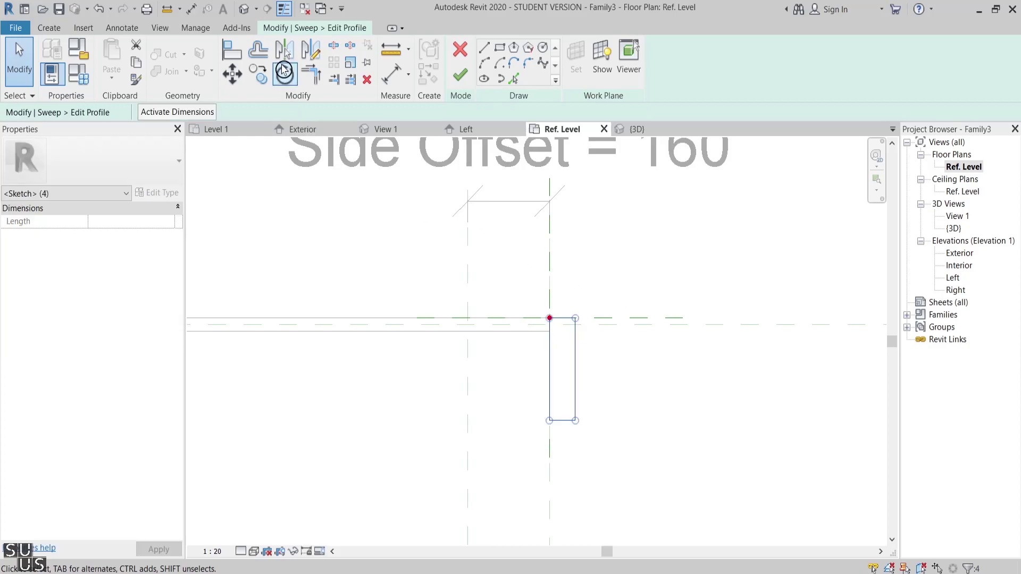
pyautogui.click(284, 70)
pyautogui.click(403, 113)
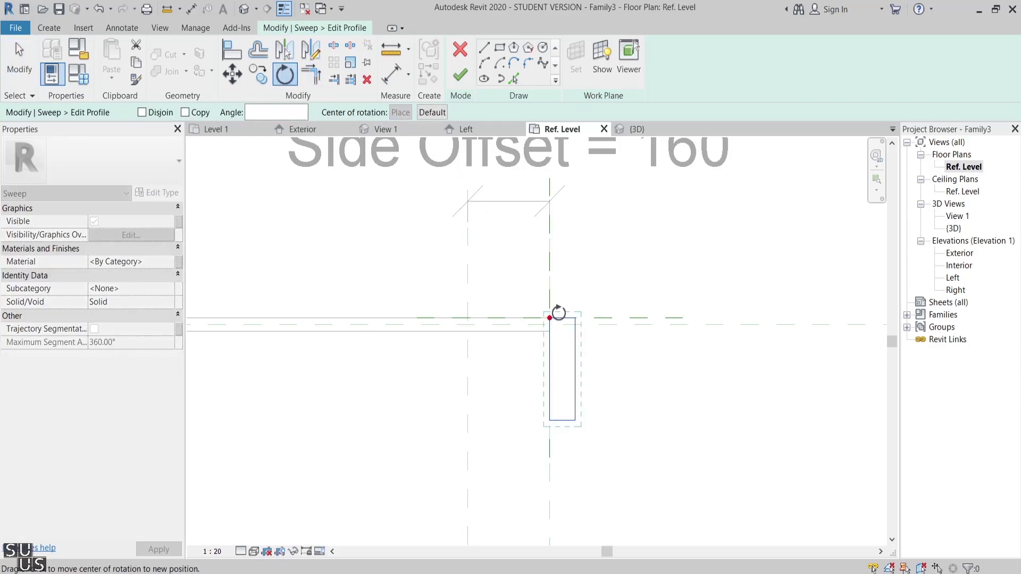
pyautogui.moveTo(558, 313); pyautogui.dragTo(551, 319)
pyautogui.click(548, 364)
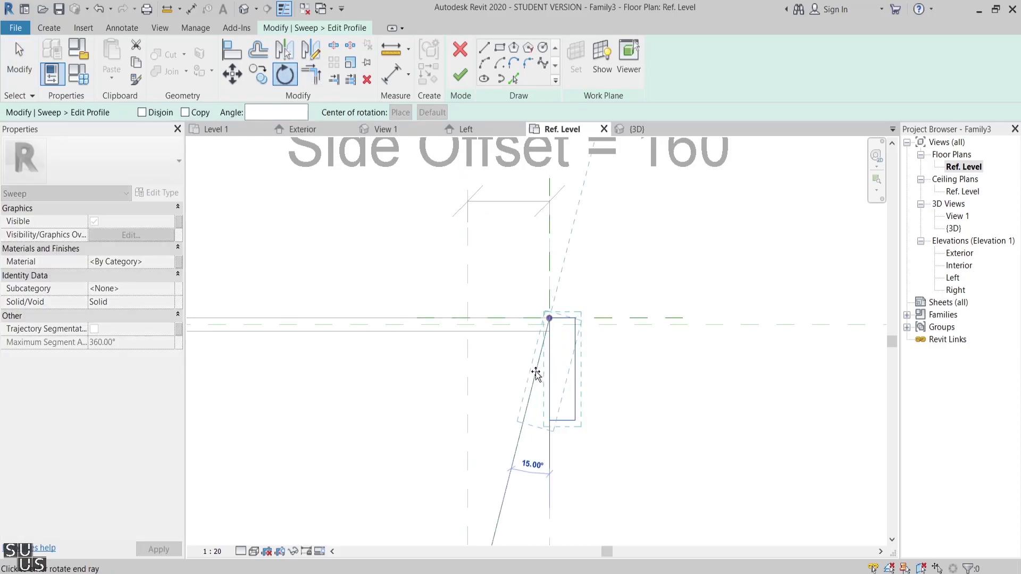
pyautogui.write('45')
pyautogui.press('Return')
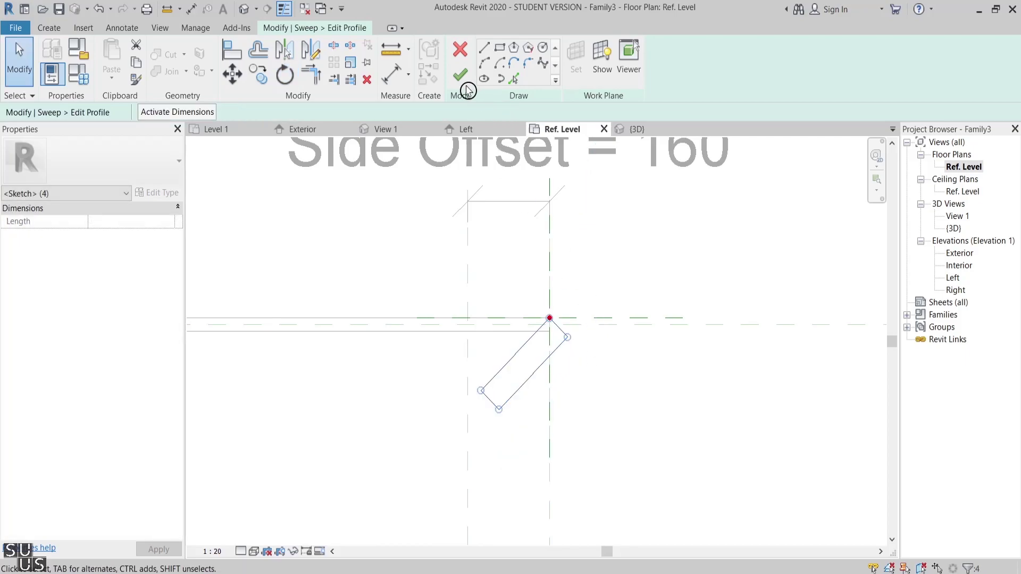
pyautogui.click(462, 79)
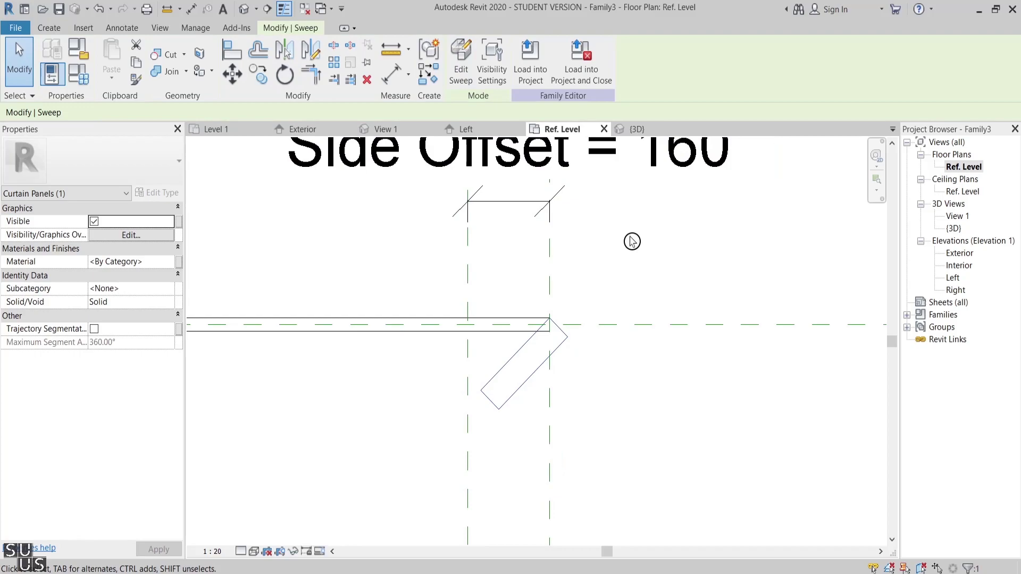
# Draw a masking region over the rotated mullion profile by picking the rectangle's two short edges
pyautogui.click(632, 241)
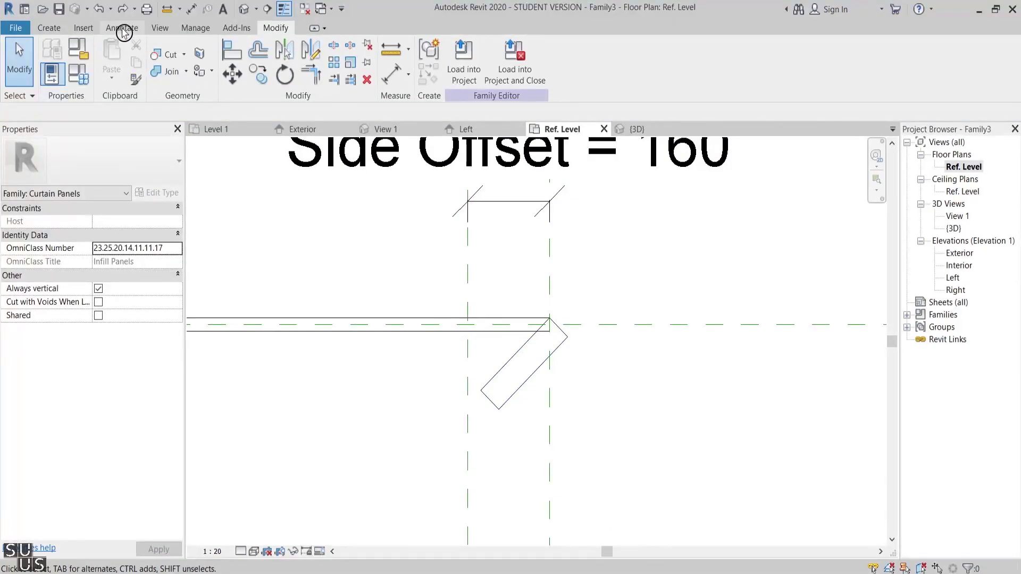
pyautogui.click(124, 29)
pyautogui.click(363, 49)
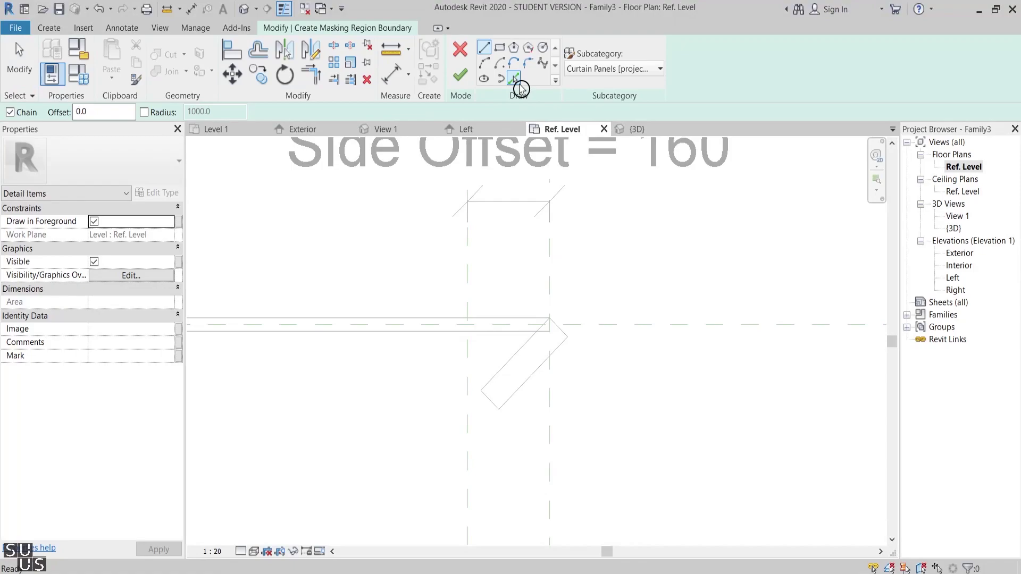
pyautogui.click(514, 80)
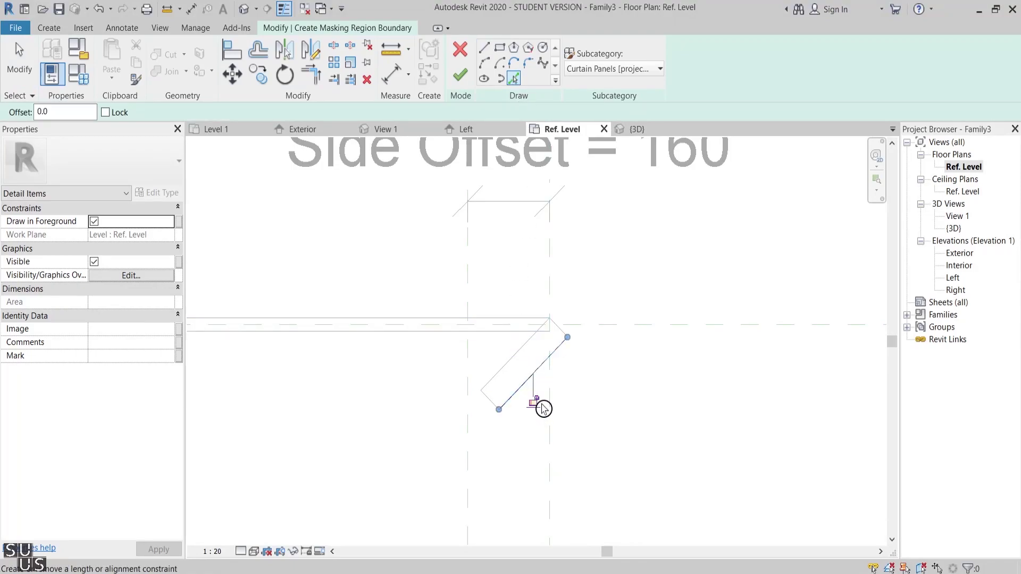
pyautogui.click(488, 400)
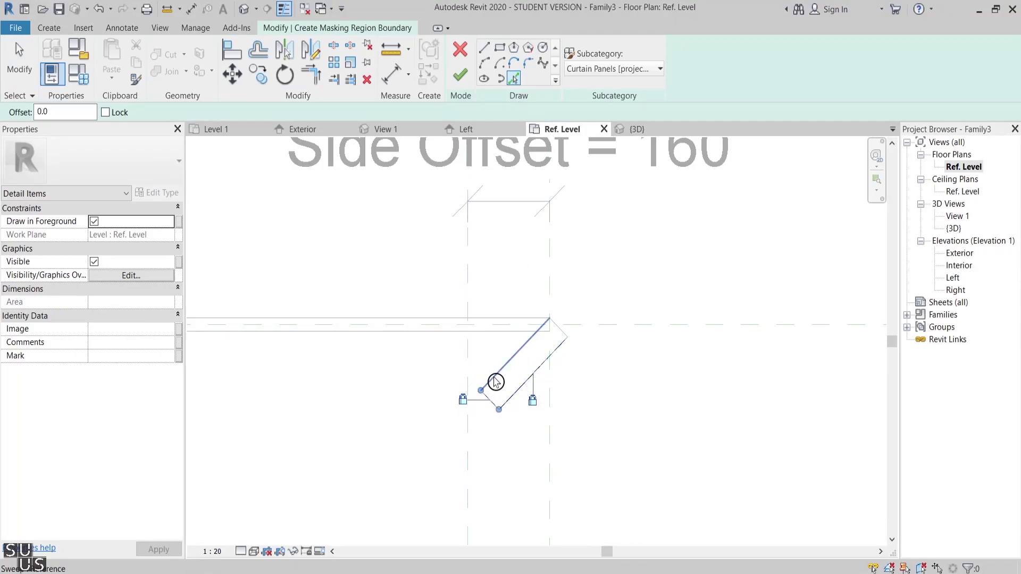
pyautogui.click(563, 332)
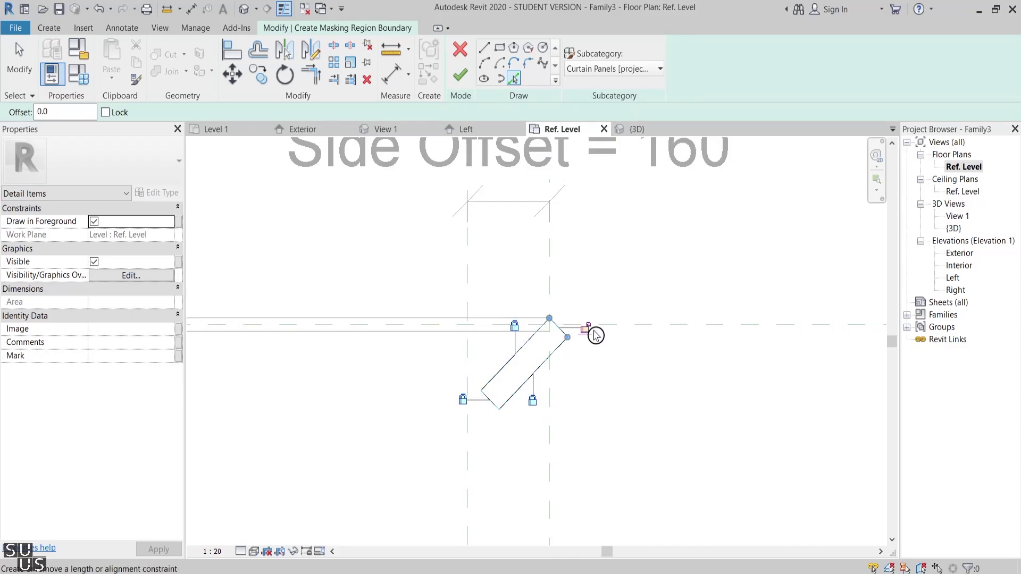
pyautogui.click(462, 75)
# Switch the plan to Shaded visual style and clear the selection
pyautogui.click(257, 556)
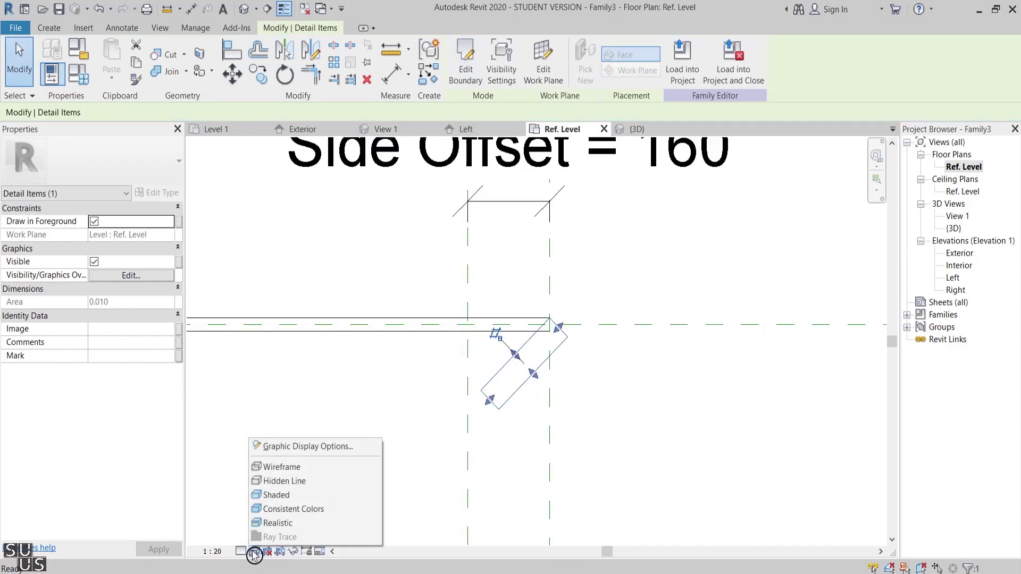
pyautogui.click(261, 490)
pyautogui.click(632, 467)
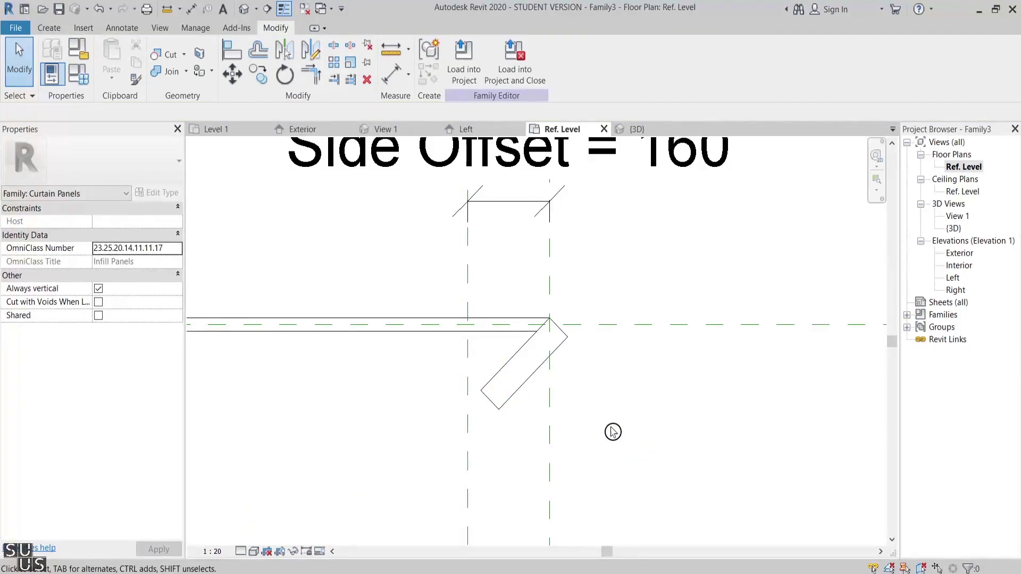
# Place a Double Horizontal flip control at the centre plane, then window-select the sweep and masking region
pyautogui.scroll(-3, 612, 432)
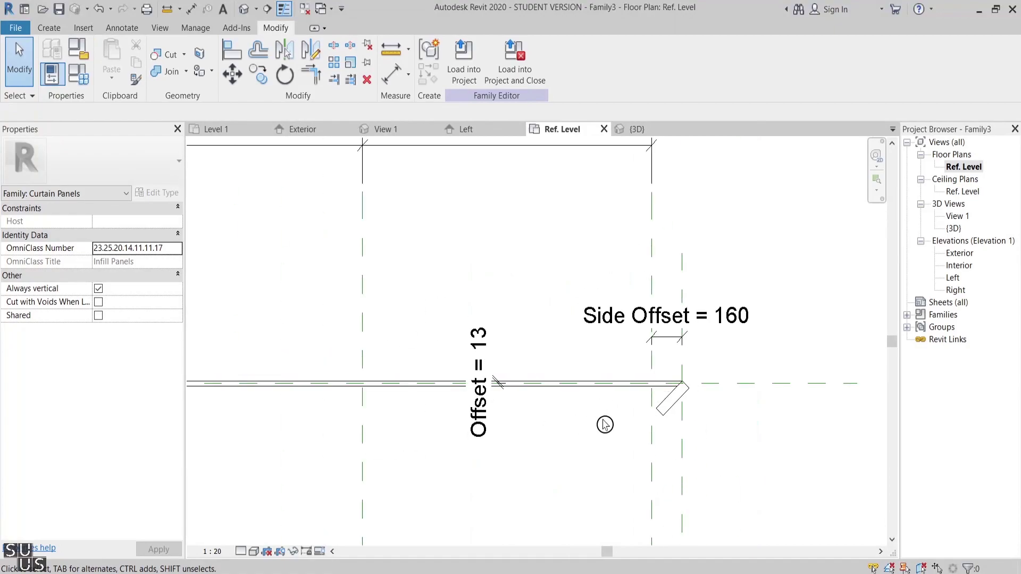
pyautogui.scroll(-2, 590, 420)
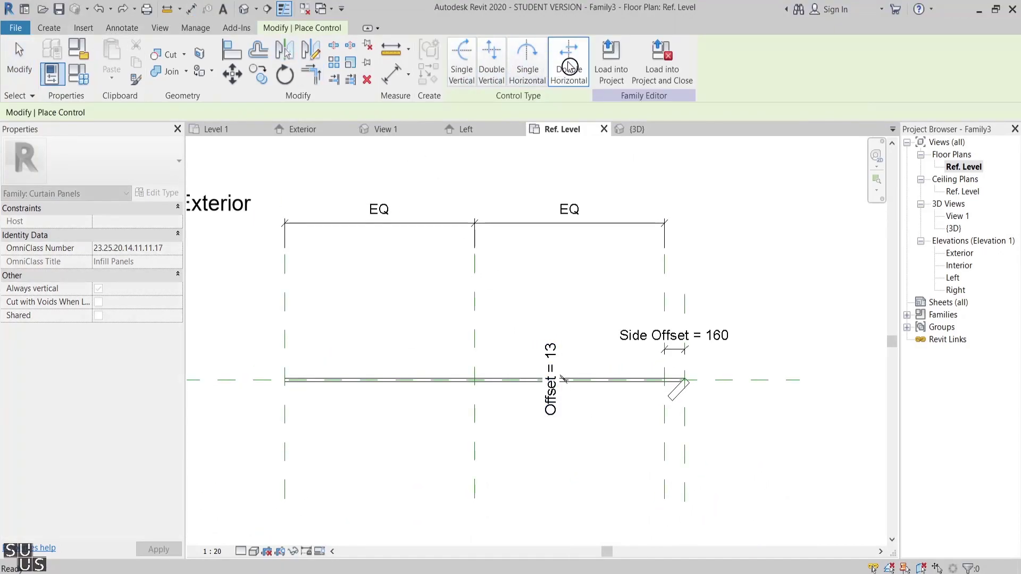
pyautogui.click(568, 67)
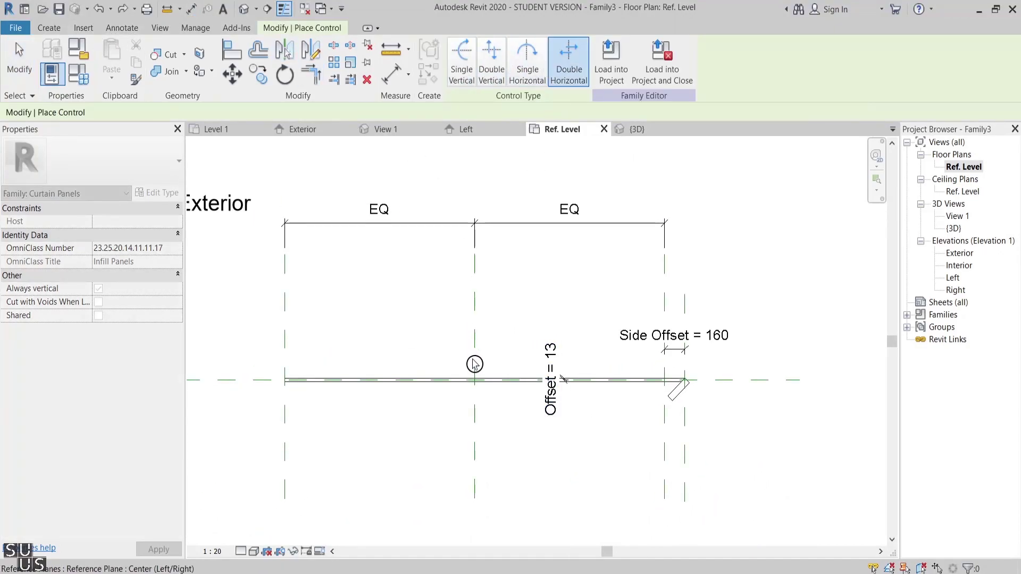
pyautogui.press('Escape')
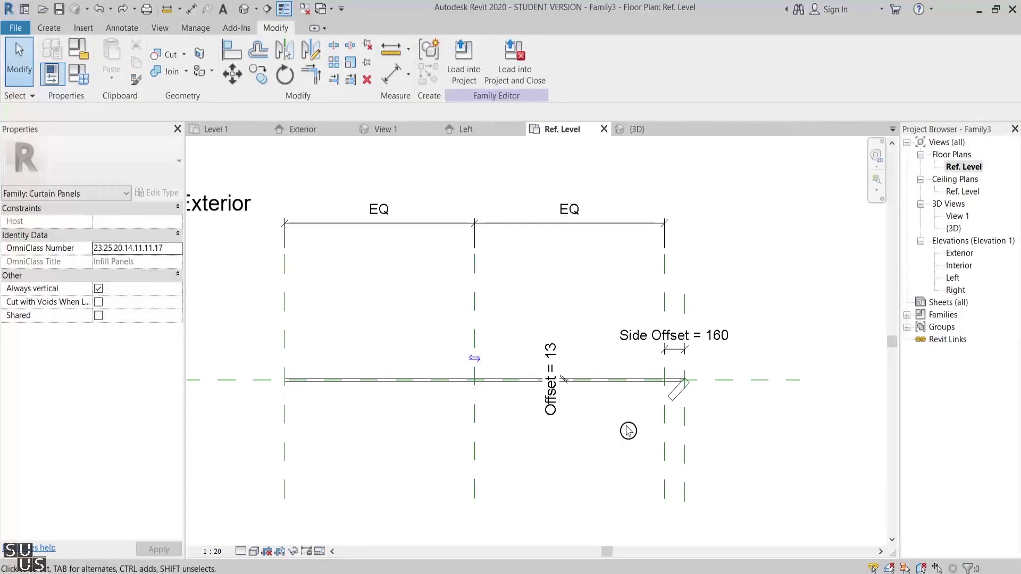
pyautogui.moveTo(627, 426); pyautogui.dragTo(715, 379)
# Filter the selection to the Curtain Panels sweep and link its material to a new Mullion parameter
pyautogui.click(466, 57)
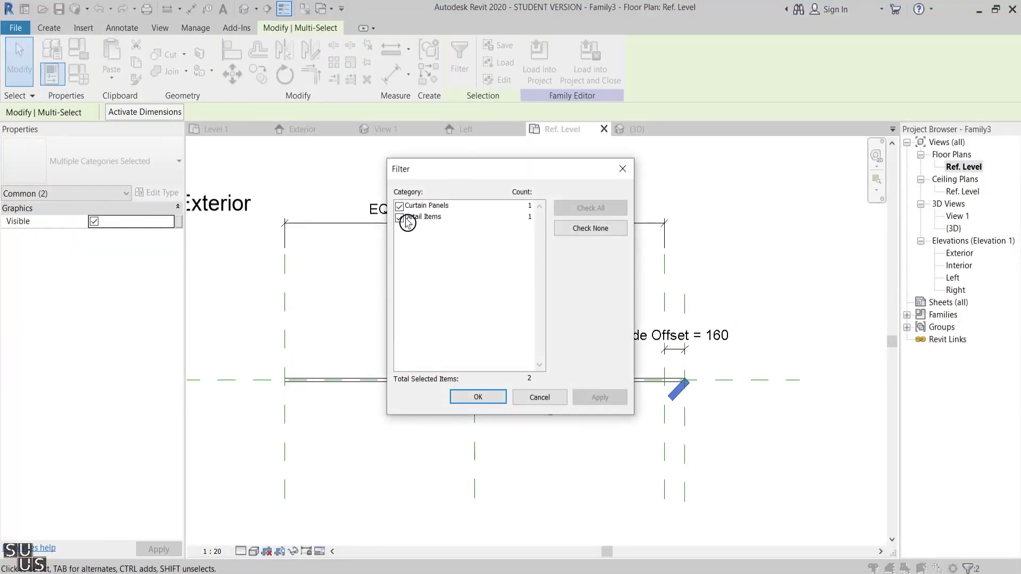
pyautogui.click(405, 218)
pyautogui.click(477, 396)
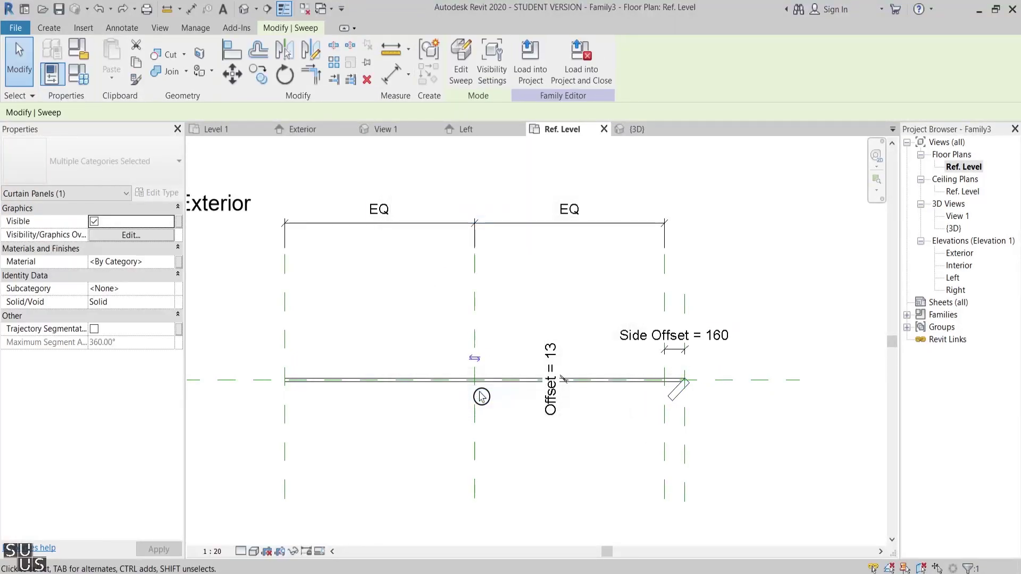
pyautogui.click(179, 262)
pyautogui.click(419, 378)
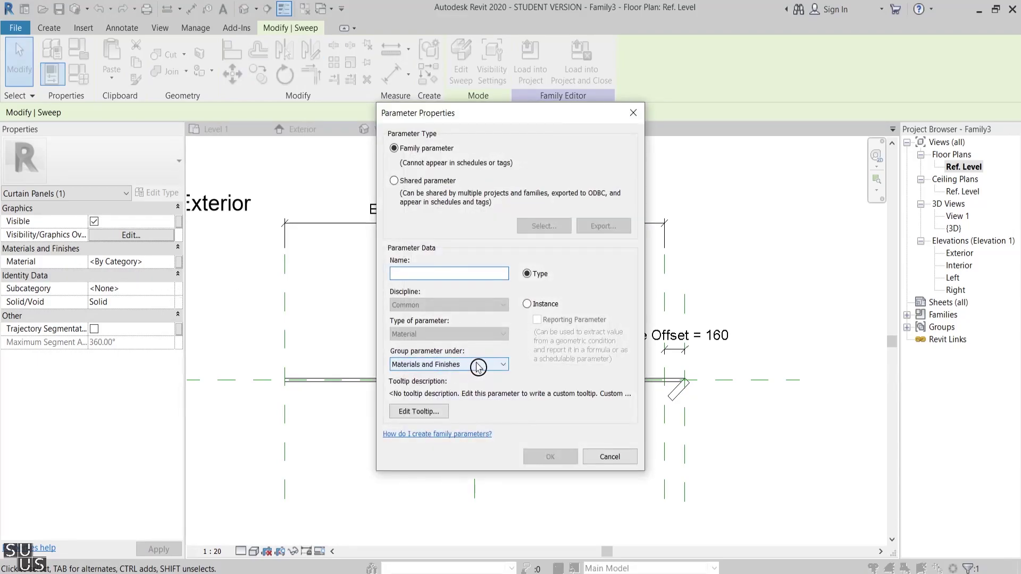
pyautogui.write('Material')
pyautogui.click(550, 457)
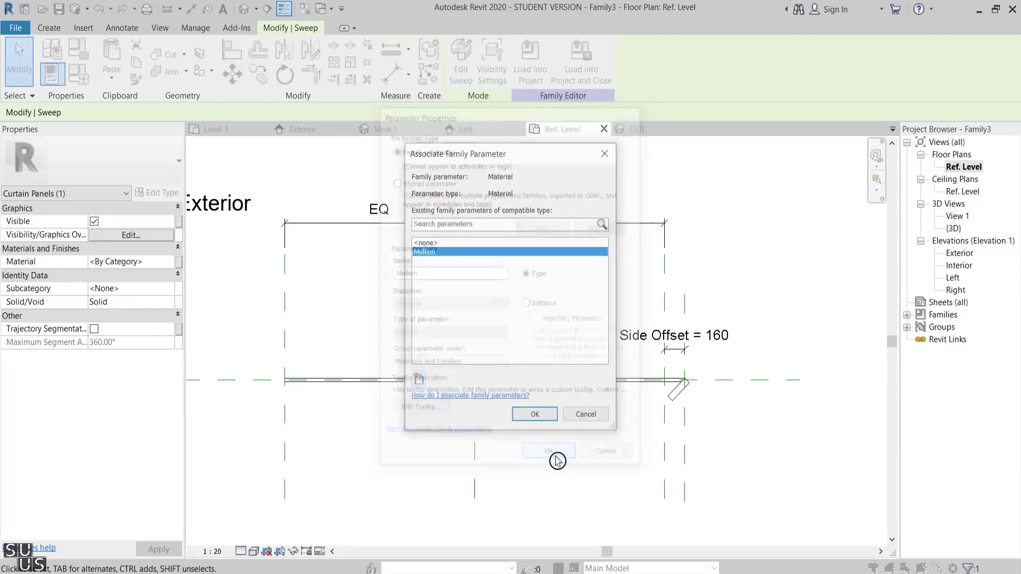
pyautogui.click(530, 416)
# Link the panel extrusion's material to a new material parameter named 'panel'
pyautogui.click(584, 435)
pyautogui.click(606, 381)
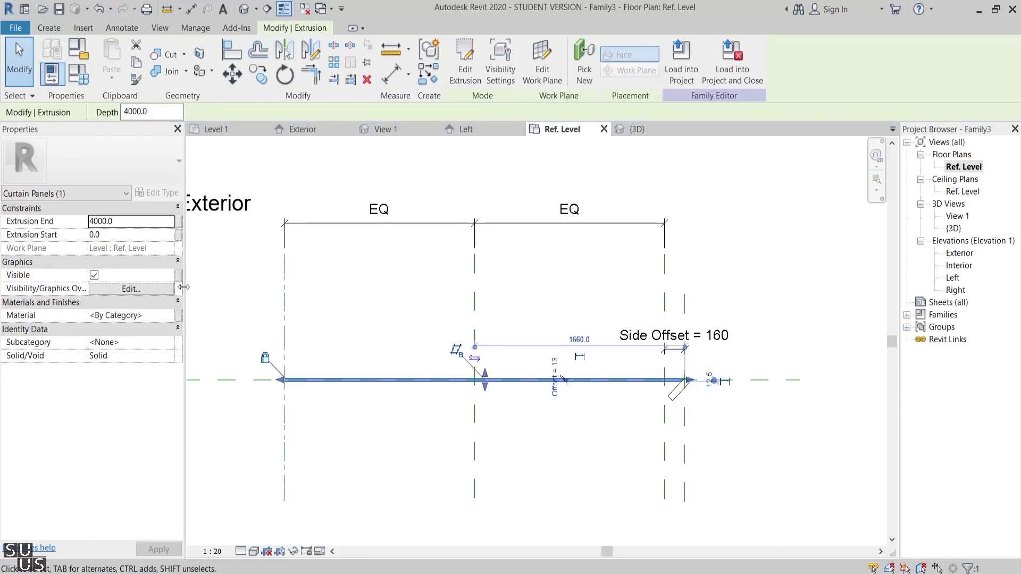
pyautogui.click(179, 316)
pyautogui.click(419, 379)
pyautogui.write('pan')
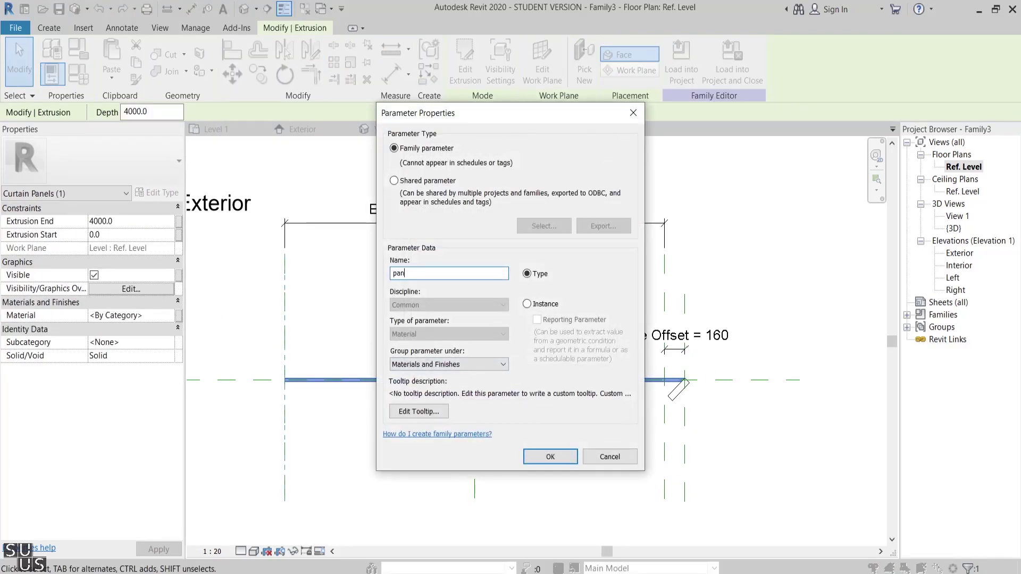
pyautogui.write('el')
pyautogui.click(551, 456)
pyautogui.click(552, 416)
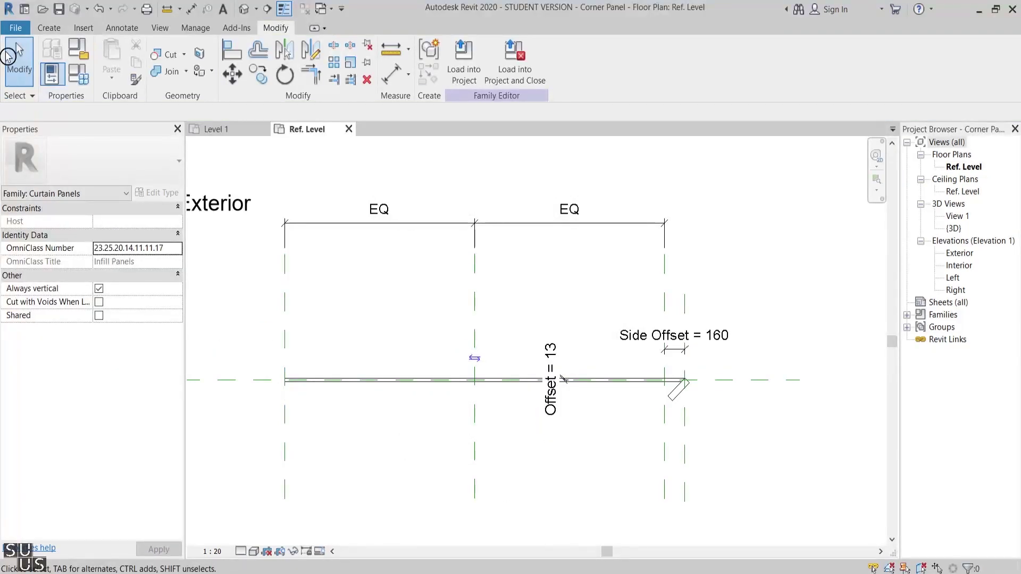
# Save the family as Corner Panel.rfa and load it into Glass Building
pyautogui.click(15, 27)
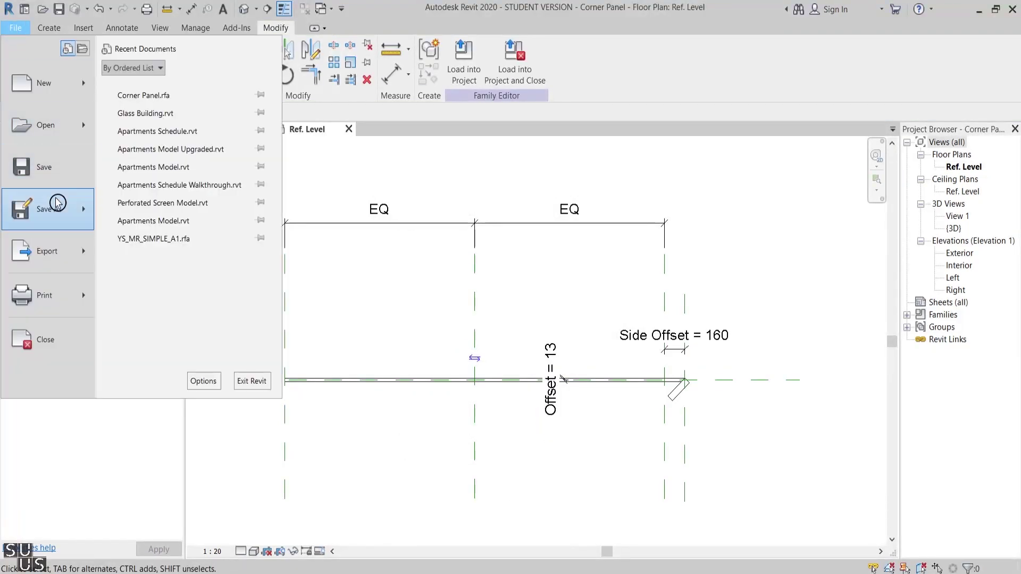
pyautogui.moveTo(82, 198)
pyautogui.click(144, 193)
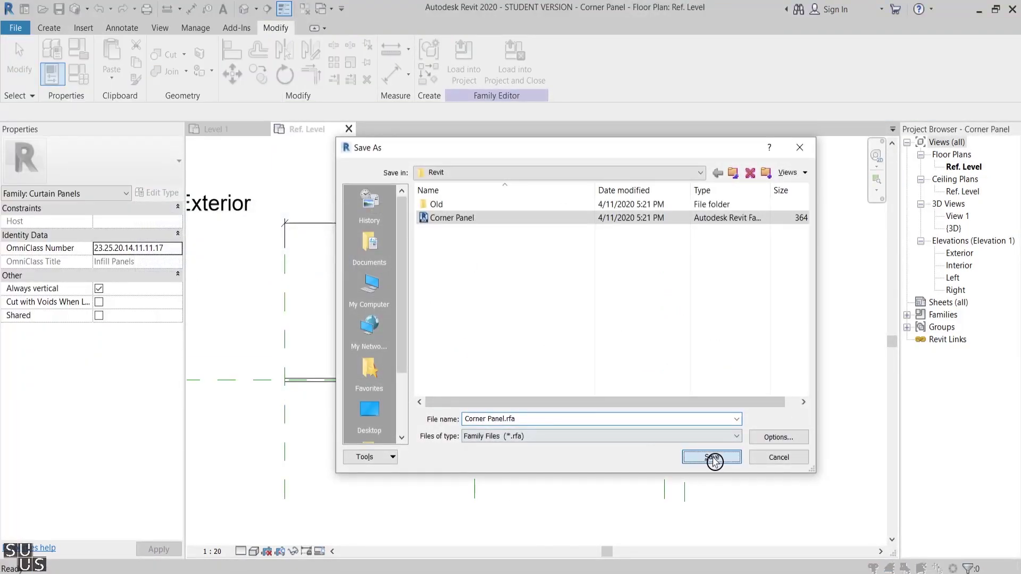
pyautogui.click(711, 459)
pyautogui.click(464, 59)
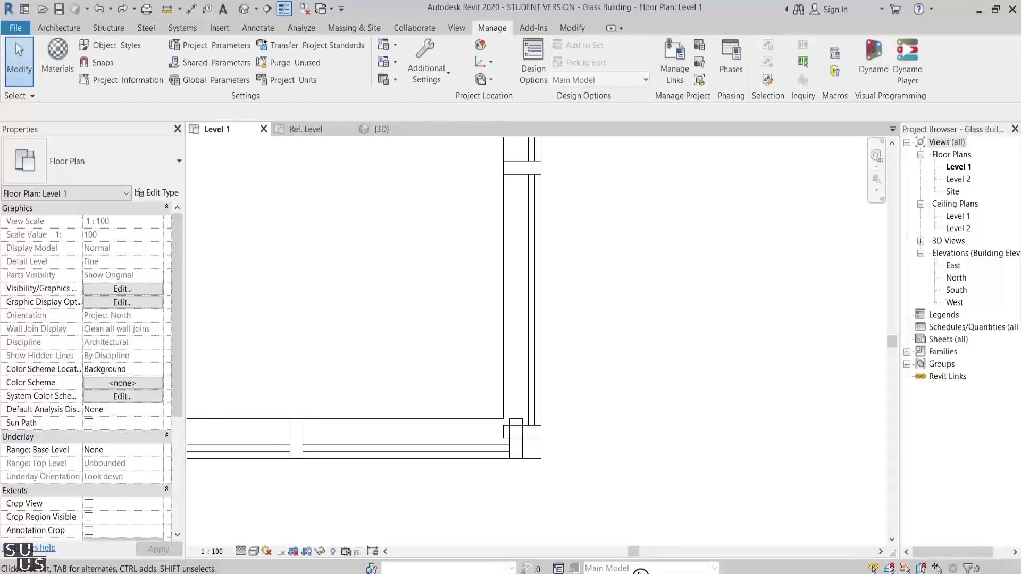
# Unpin and delete all vertical mullions on the corner gridline
pyautogui.moveTo(504, 507); pyautogui.dragTo(521, 420)
pyautogui.rightClick(516, 441)
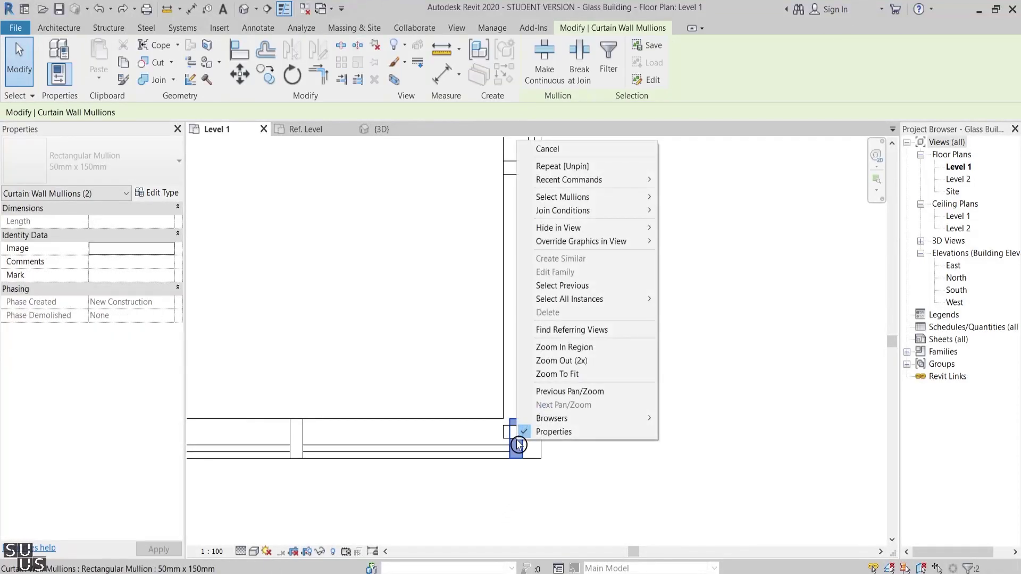
pyautogui.moveTo(602, 199)
pyautogui.click(689, 197)
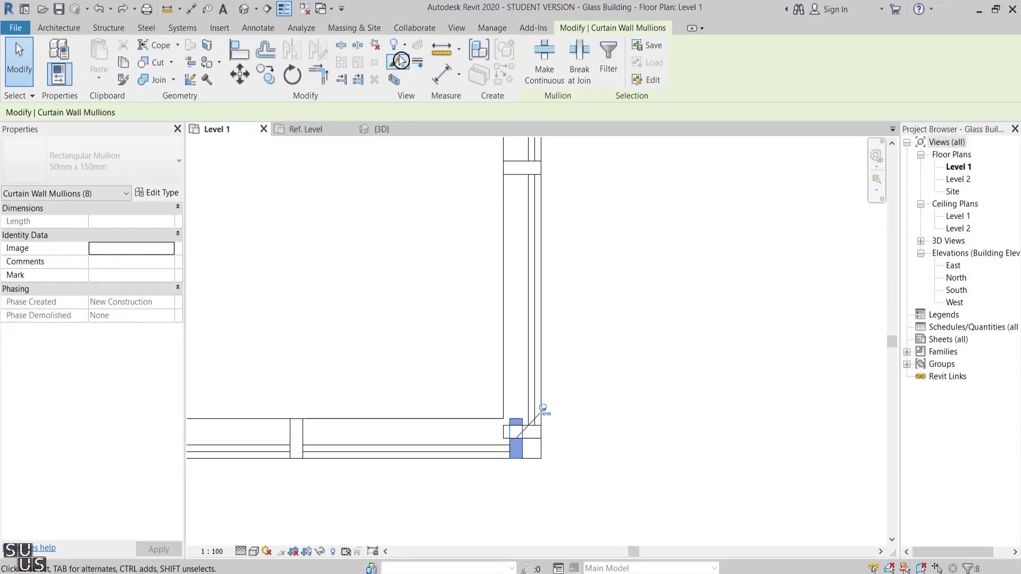
pyautogui.click(380, 48)
pyautogui.click(482, 360)
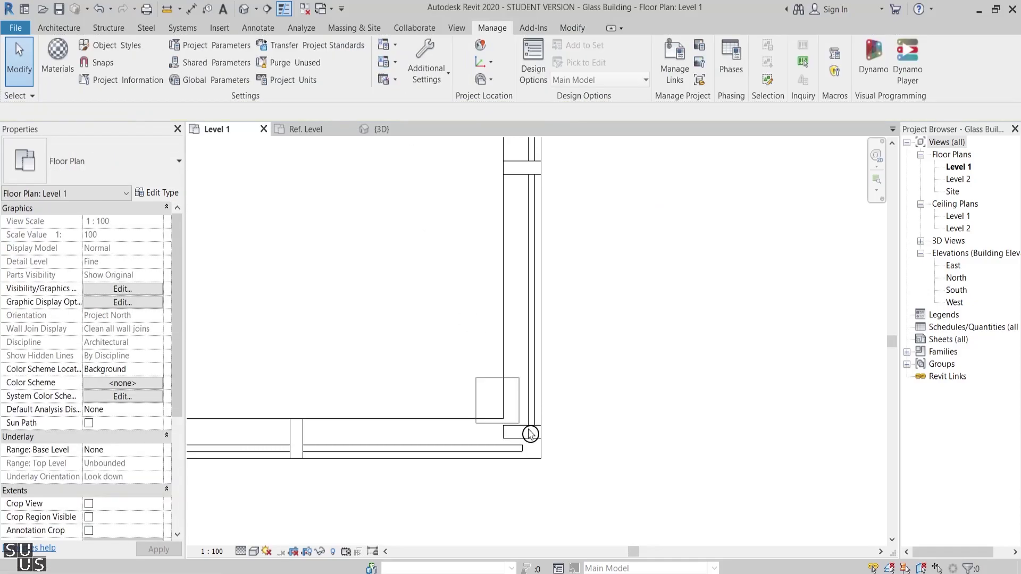
# Delete all horizontal mullions on the corner gridline
pyautogui.click(538, 436)
pyautogui.rightClick(538, 436)
pyautogui.moveTo(602, 195)
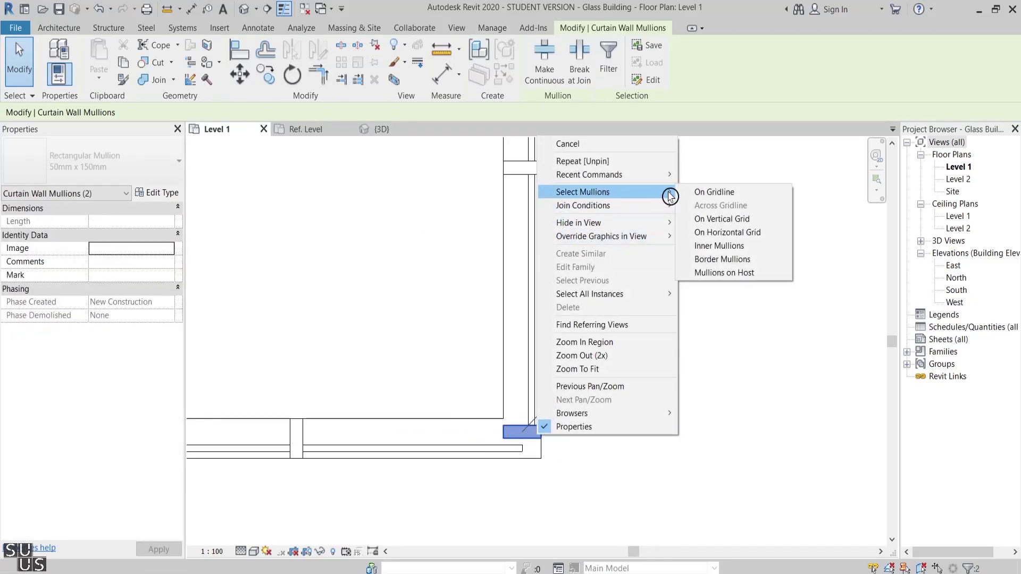
pyautogui.click(715, 195)
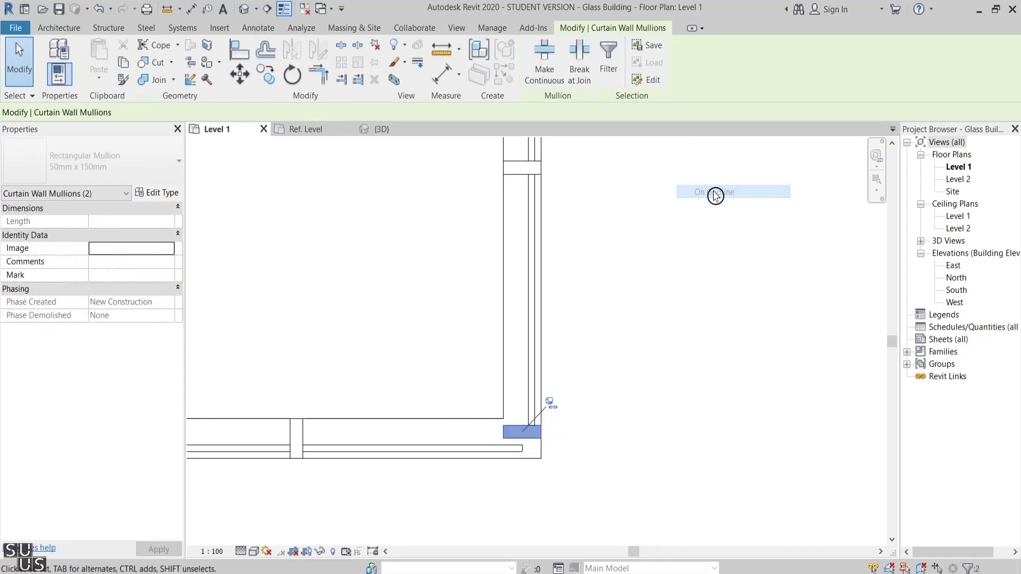
pyautogui.click(369, 218)
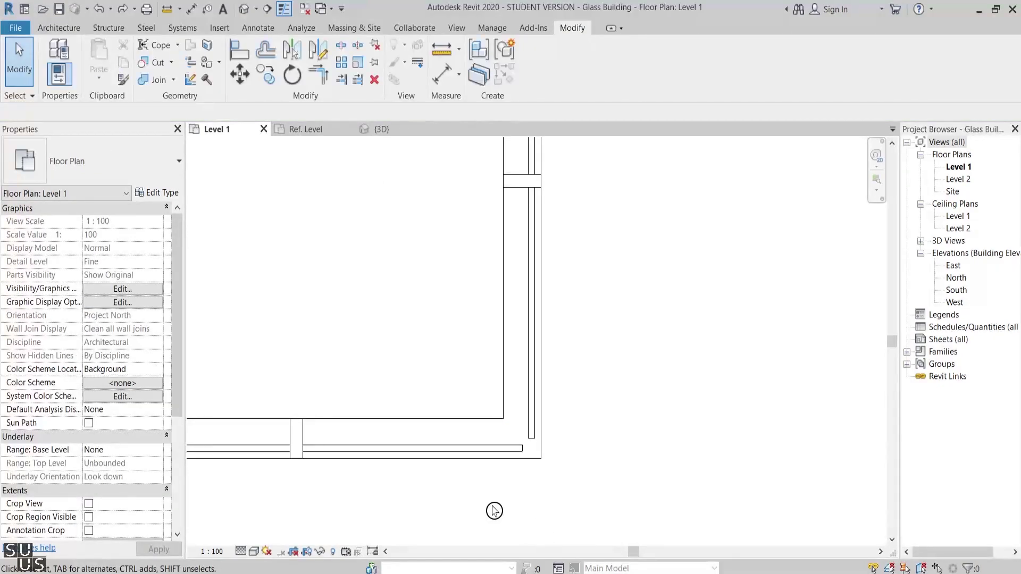
pyautogui.click(447, 450)
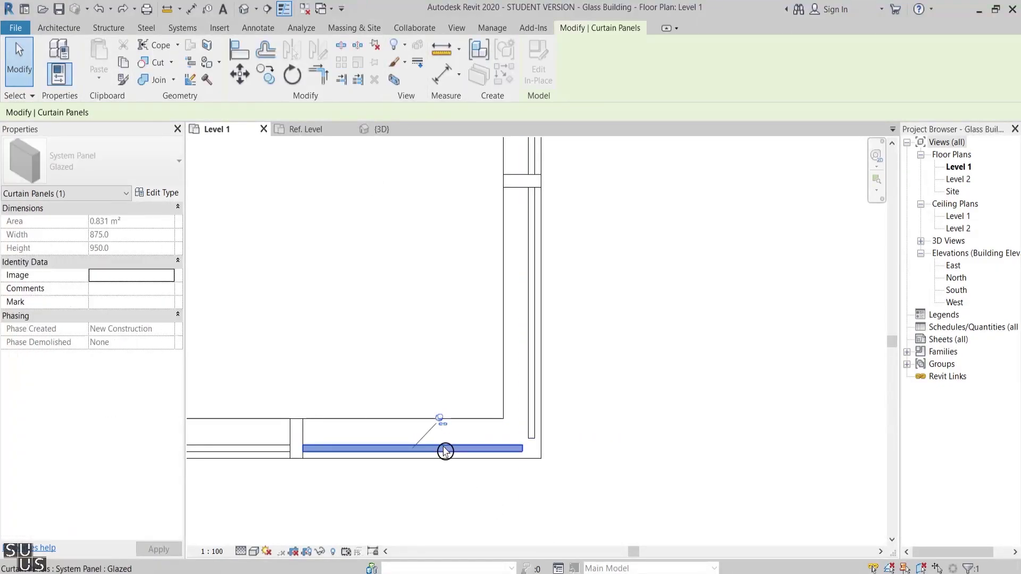
# Set both walls' end panels to Corner Panel, flipping the vertical wall's panel into the corner
pyautogui.click(137, 164)
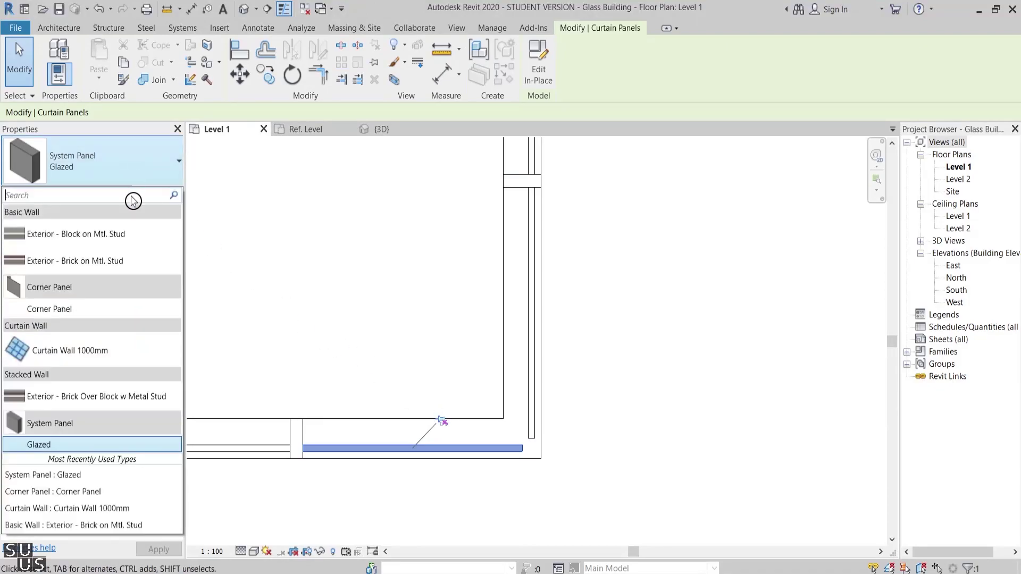
pyautogui.click(99, 493)
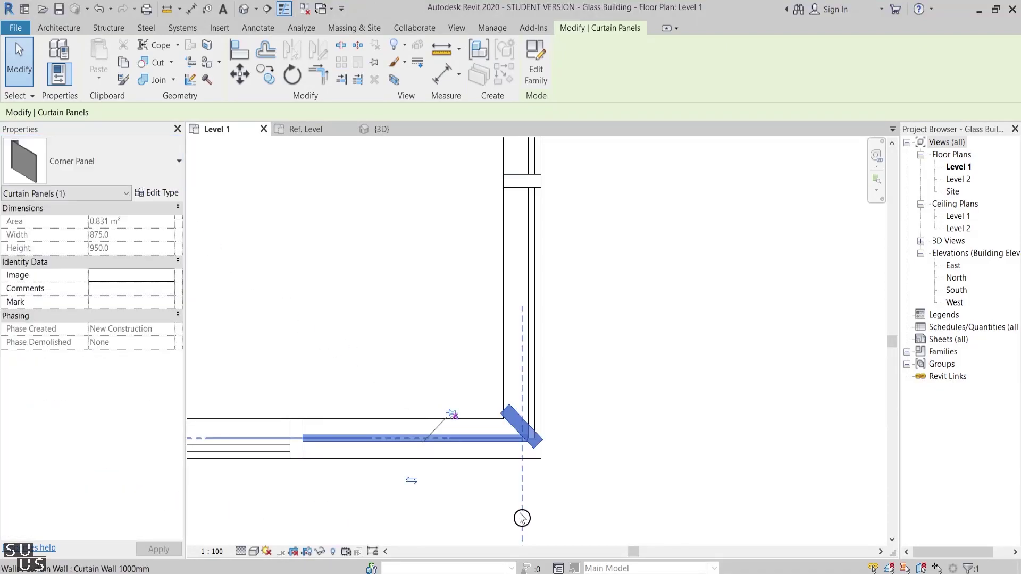
pyautogui.click(537, 325)
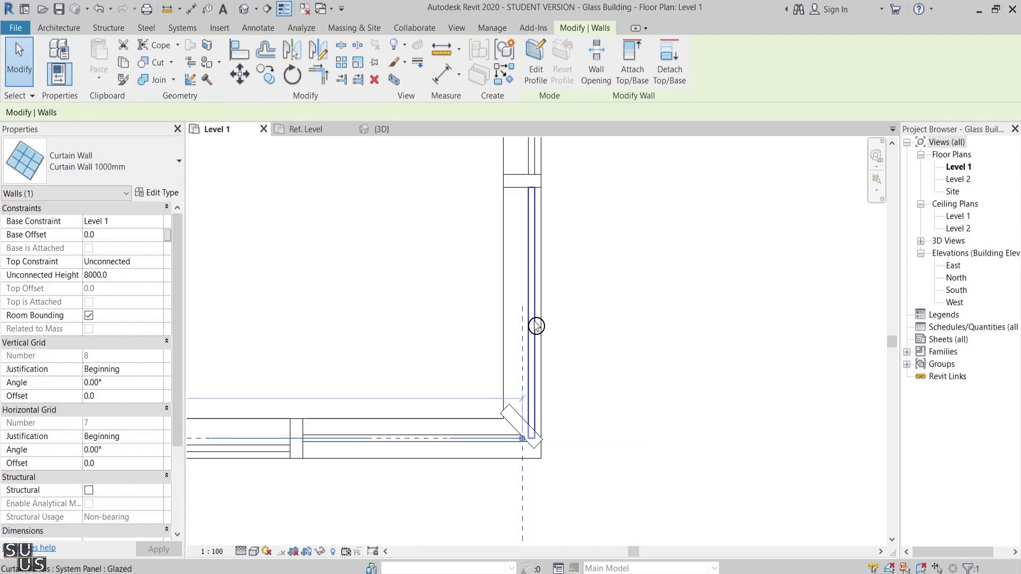
pyautogui.click(536, 326)
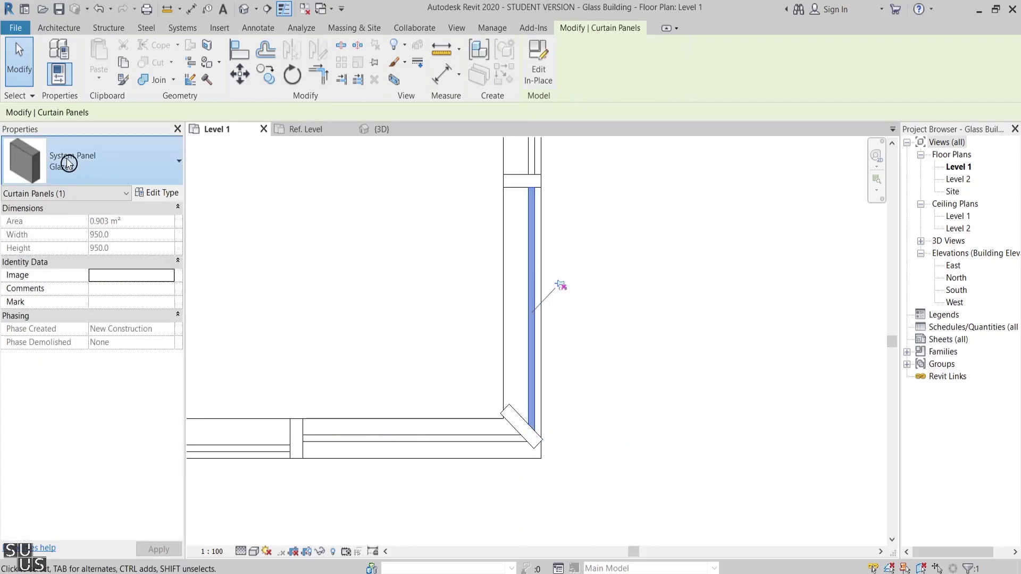
pyautogui.click(133, 165)
pyautogui.click(140, 482)
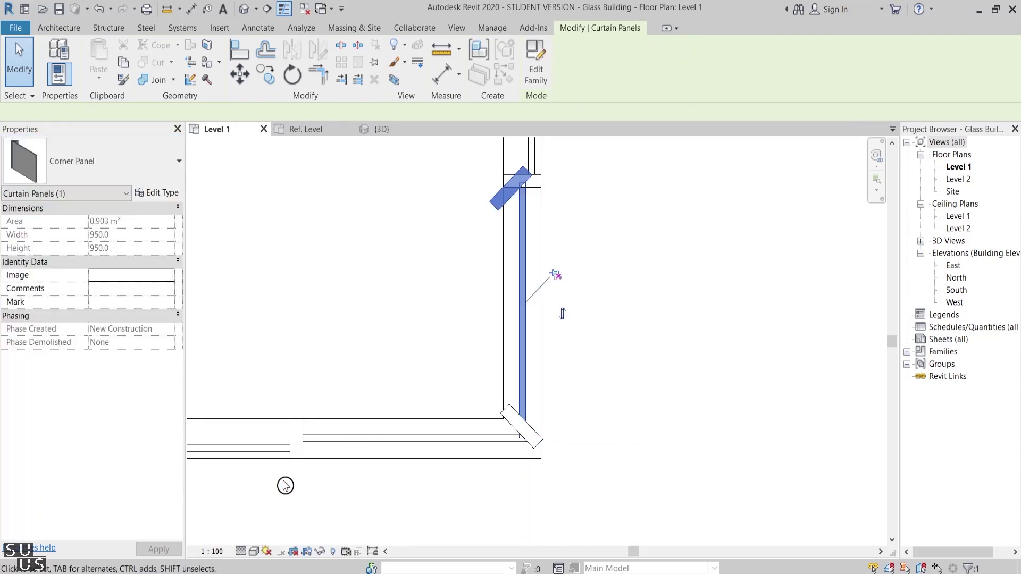
pyautogui.press('space')
pyautogui.click(458, 519)
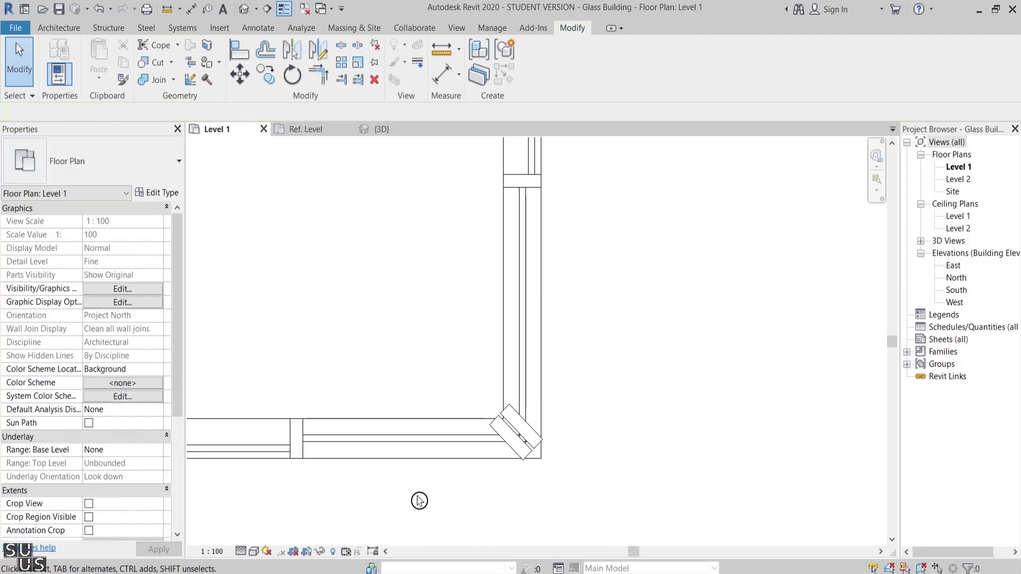
# Measure the remaining gap between the two corner panels in the plan
pyautogui.scroll(2, 293, 448)
pyautogui.scroll(1, 342, 444)
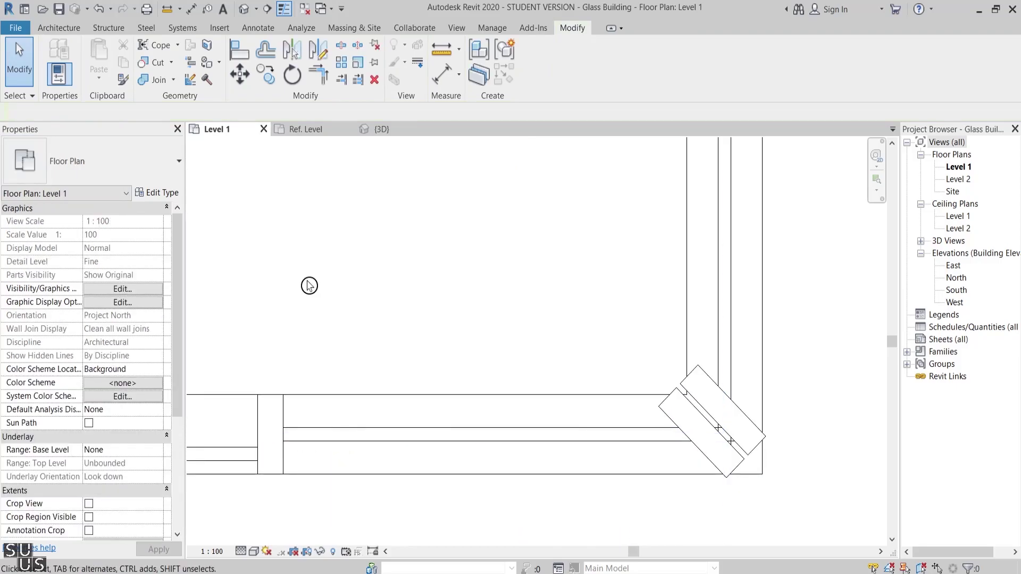
pyautogui.click(163, 9)
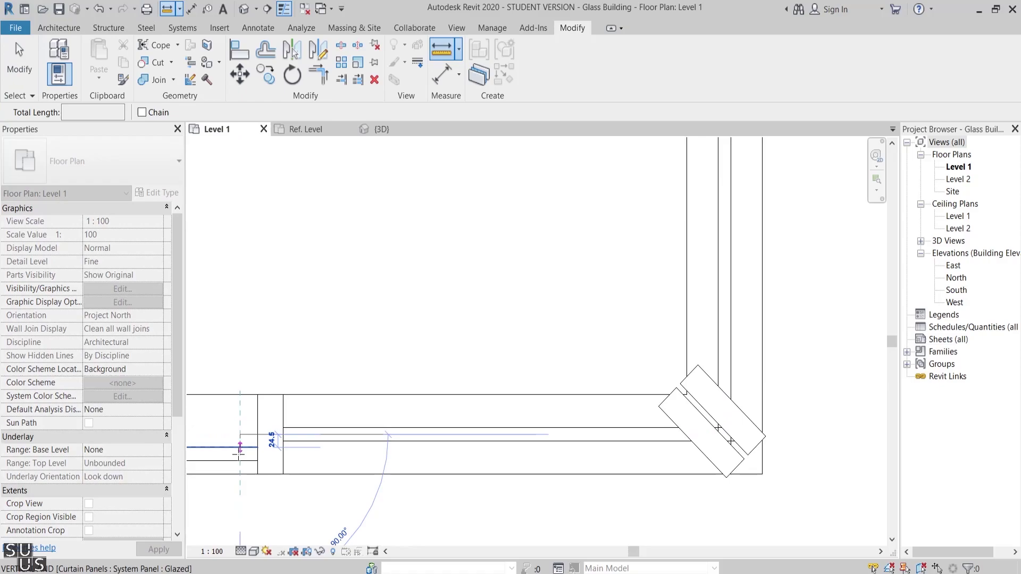
pyautogui.press('Escape')
pyautogui.press('Escape')
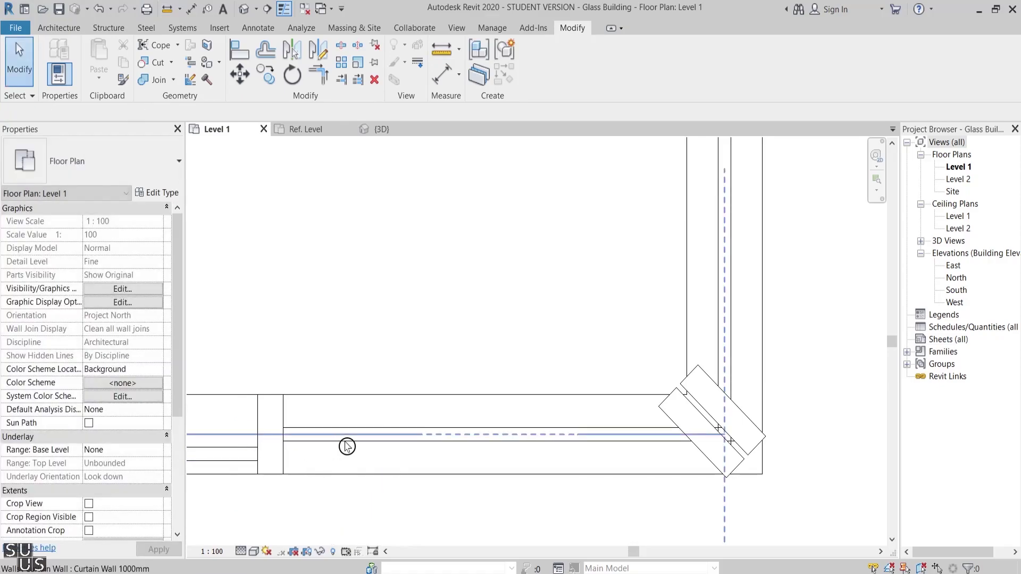
# Change the Corner Panel type's Offset to 49.5
pyautogui.click(348, 444)
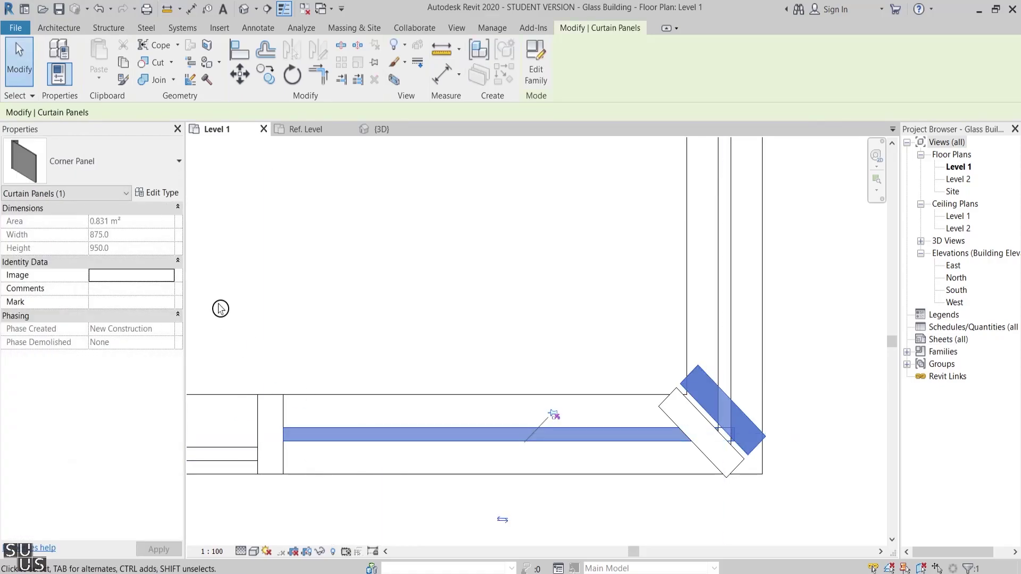
pyautogui.click(163, 194)
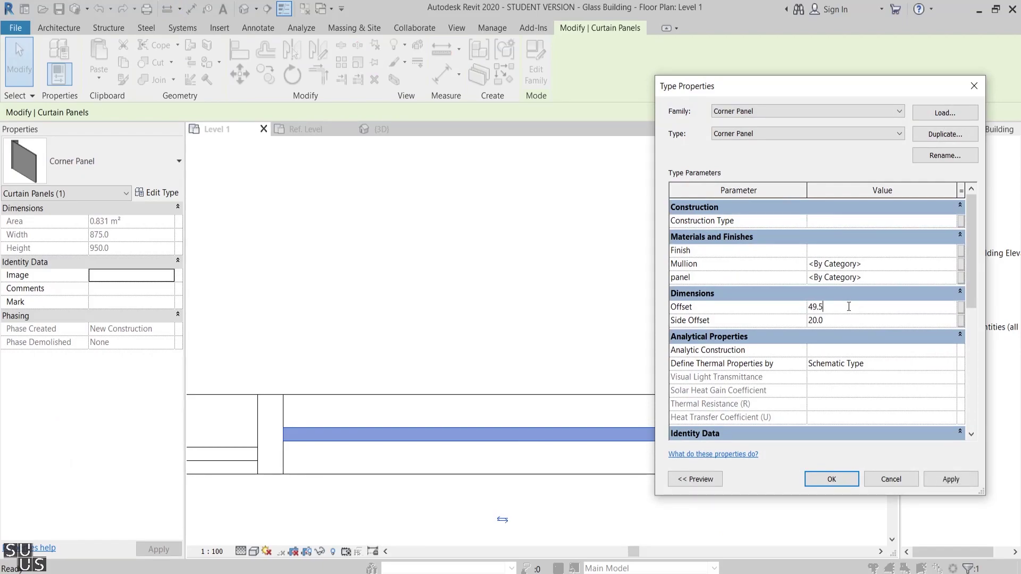
pyautogui.click(837, 479)
pyautogui.click(837, 484)
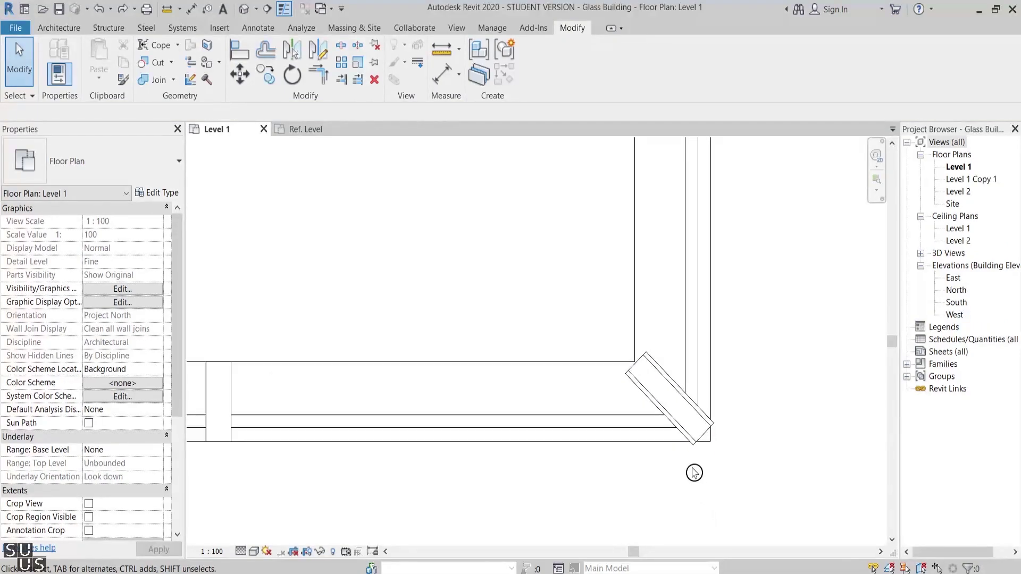
pyautogui.scroll(3, 696, 426)
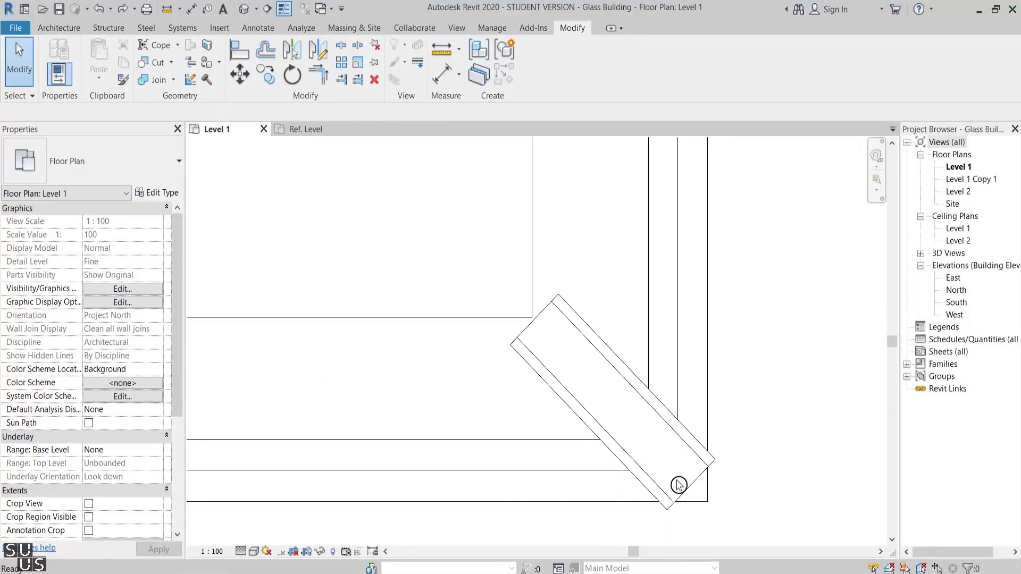
# Draw a red diagonal detail line across the corner and offset copies 25 on each side
pyautogui.press('d')
pyautogui.press('l')
pyautogui.click(707, 501)
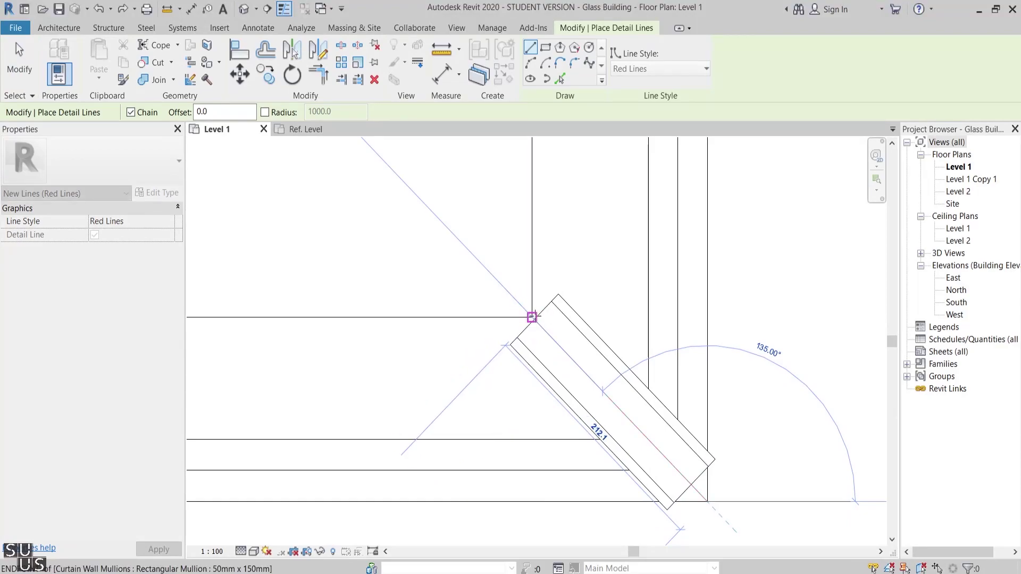
pyautogui.click(532, 318)
pyautogui.click(265, 50)
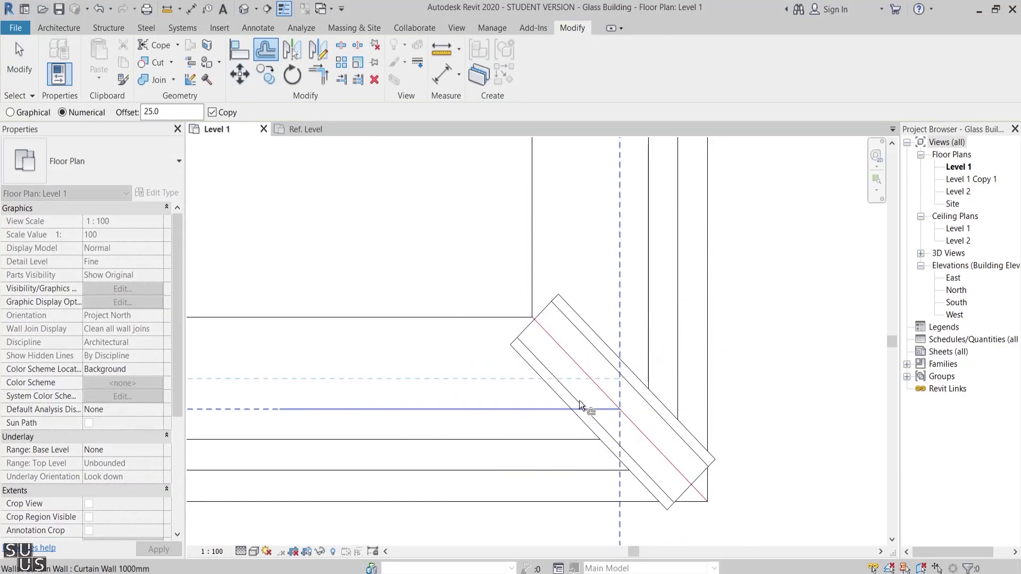
pyautogui.click(598, 390)
pyautogui.click(599, 388)
pyautogui.press('Escape')
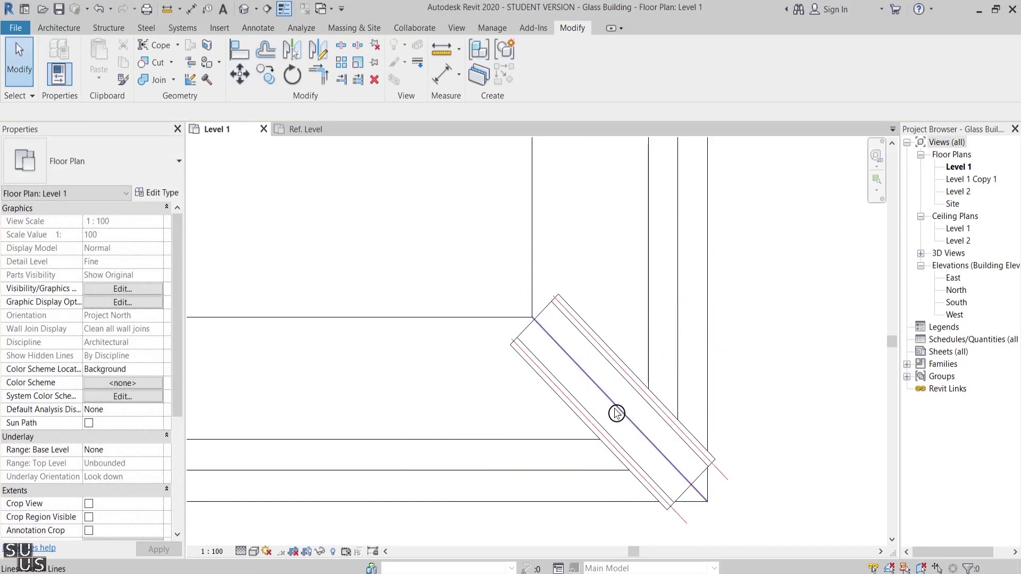
# Add vertical and horizontal red construction lines through the corner panel
pyautogui.press('d')
pyautogui.press('l')
pyautogui.scroll(2, 620, 468)
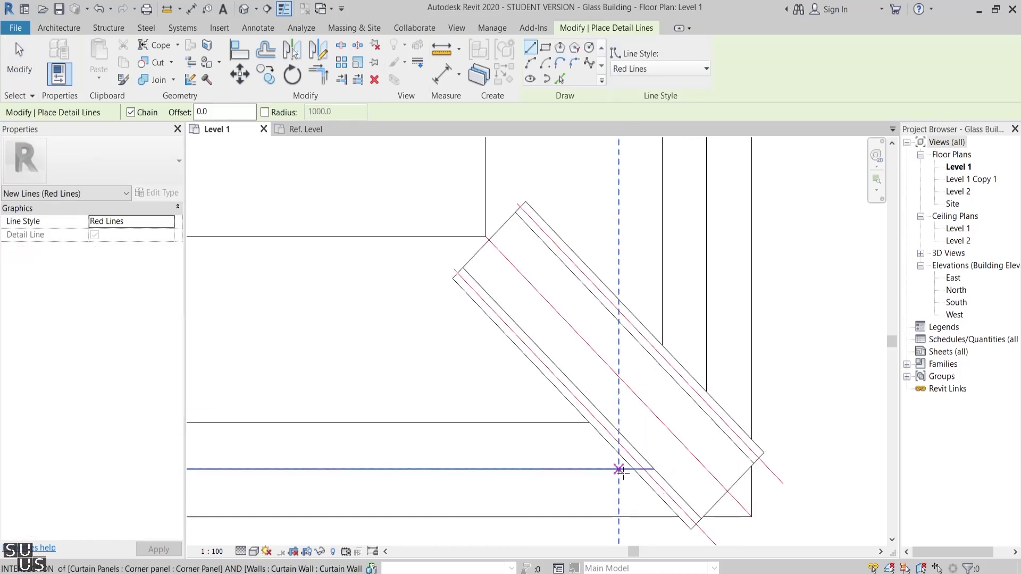
pyautogui.click(619, 478)
pyautogui.click(618, 237)
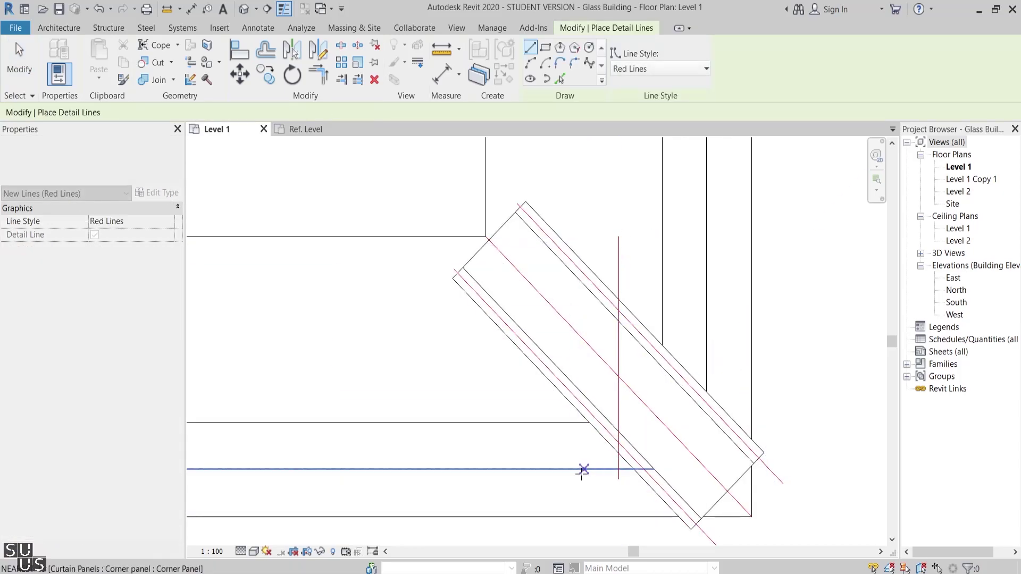
pyautogui.click(583, 469)
pyautogui.click(813, 469)
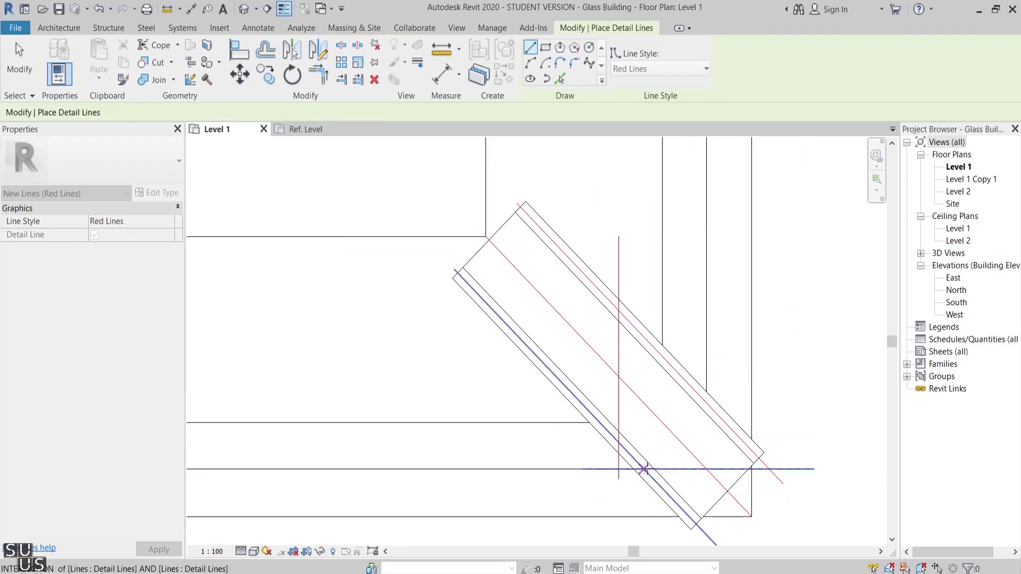
pyautogui.click(643, 469)
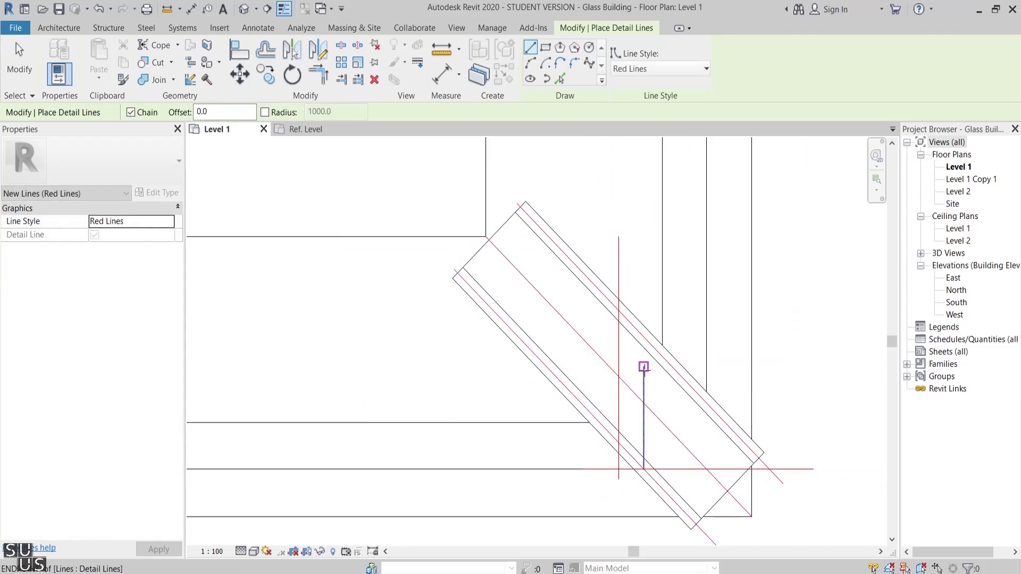
pyautogui.press('Escape')
pyautogui.press('Escape')
# Measure the side gap from the line intersection to the red vertical line: 14.1
pyautogui.click(166, 9)
pyautogui.scroll(2, 629, 451)
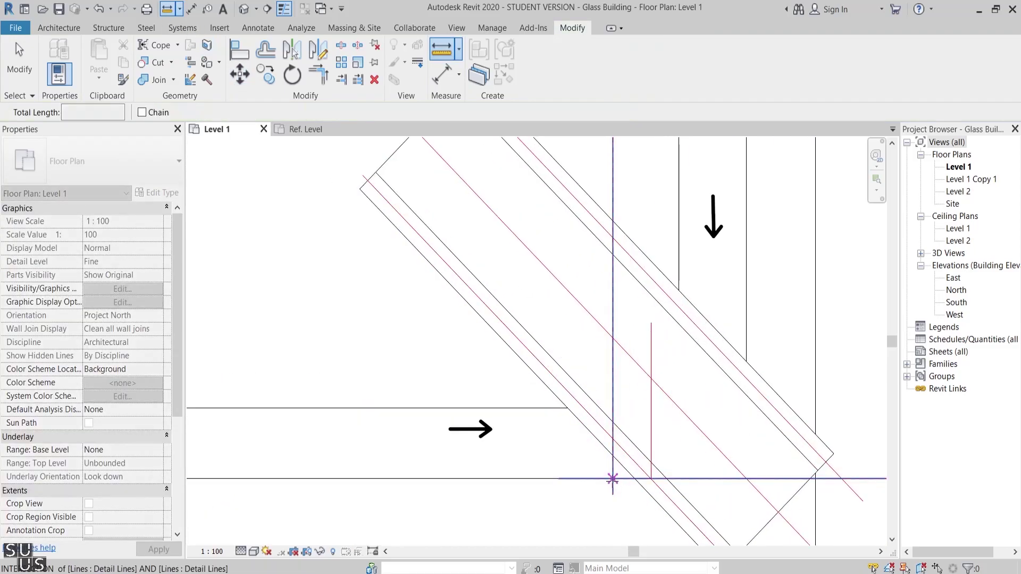
pyautogui.click(612, 479)
pyautogui.click(651, 477)
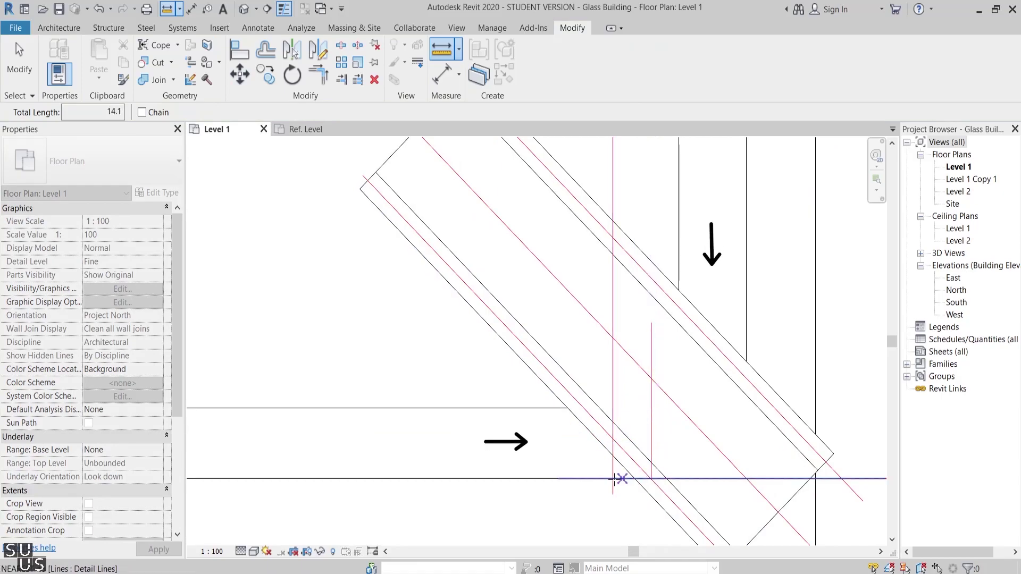
pyautogui.press('Escape')
pyautogui.press('Escape')
# Set the Corner Panel type's Side Offset to 14.1
pyautogui.click(524, 479)
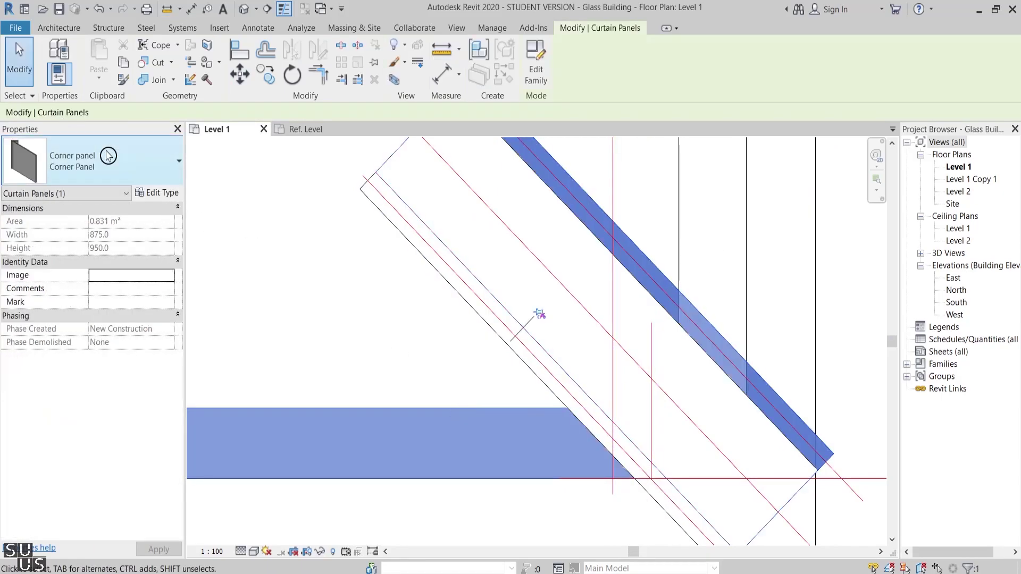
pyautogui.click(158, 192)
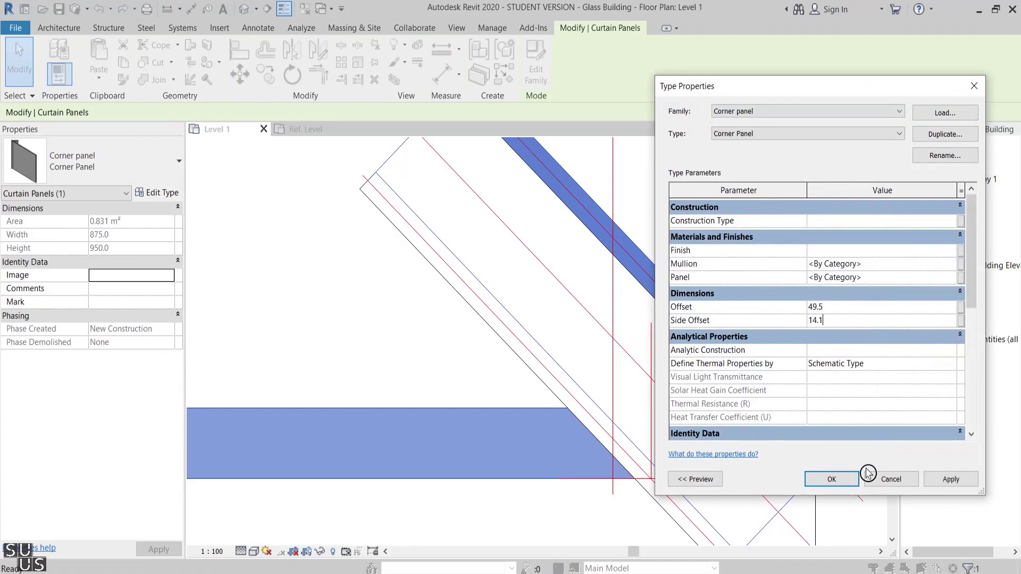
pyautogui.click(831, 480)
pyautogui.scroll(-3, 775, 426)
pyautogui.click(818, 408)
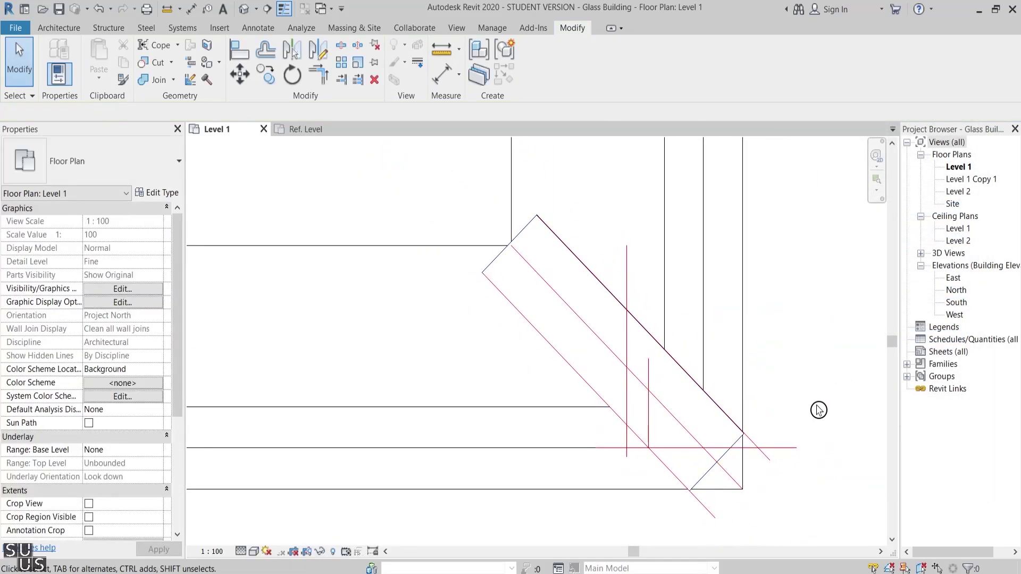
# Delete the red construction lines around the corner
pyautogui.scroll(-2, 818, 410)
pyautogui.moveTo(630, 274); pyautogui.dragTo(826, 476)
pyautogui.press('Delete')
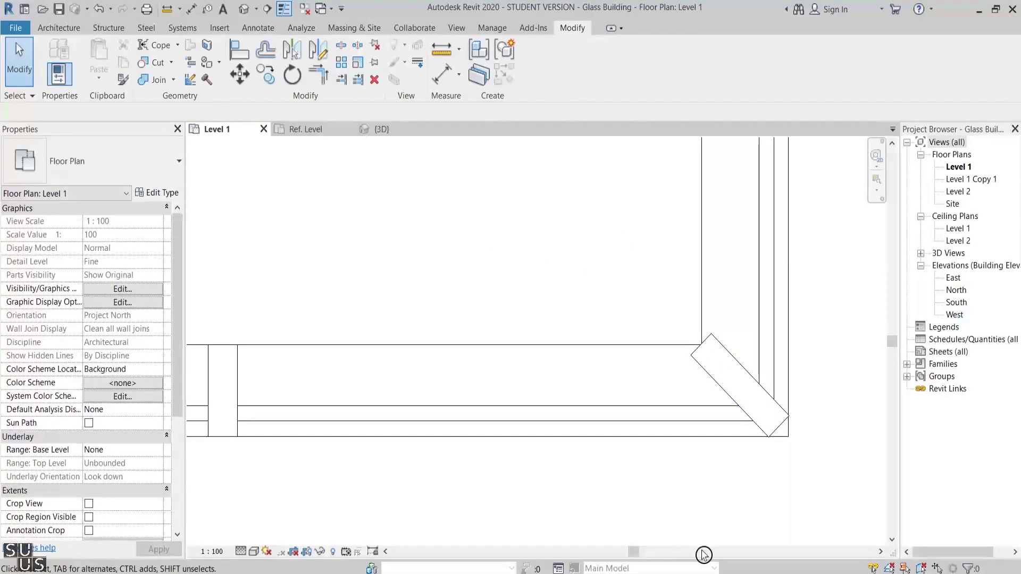
# In the default 3D view, set the Corner Panel's Mullion material to Aluminum
pyautogui.click(245, 9)
pyautogui.scroll(4, 563, 454)
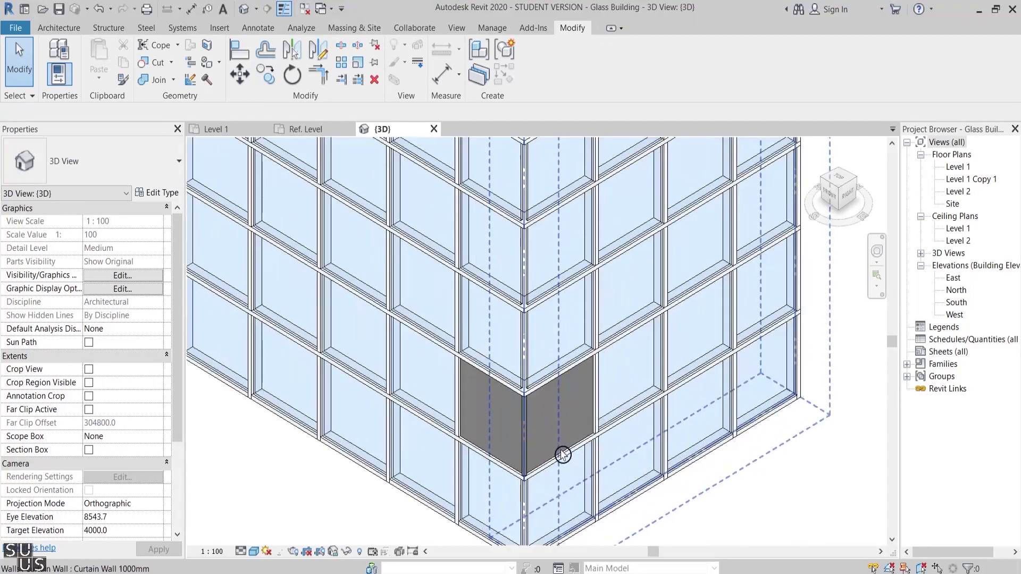
pyautogui.click(561, 453)
pyautogui.click(157, 192)
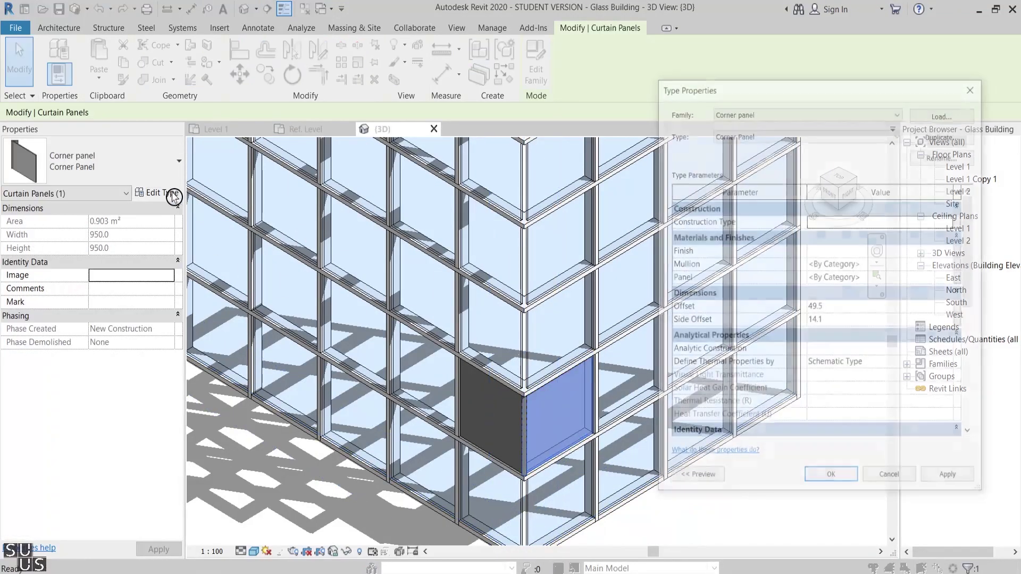
pyautogui.click(951, 266)
pyautogui.click(952, 266)
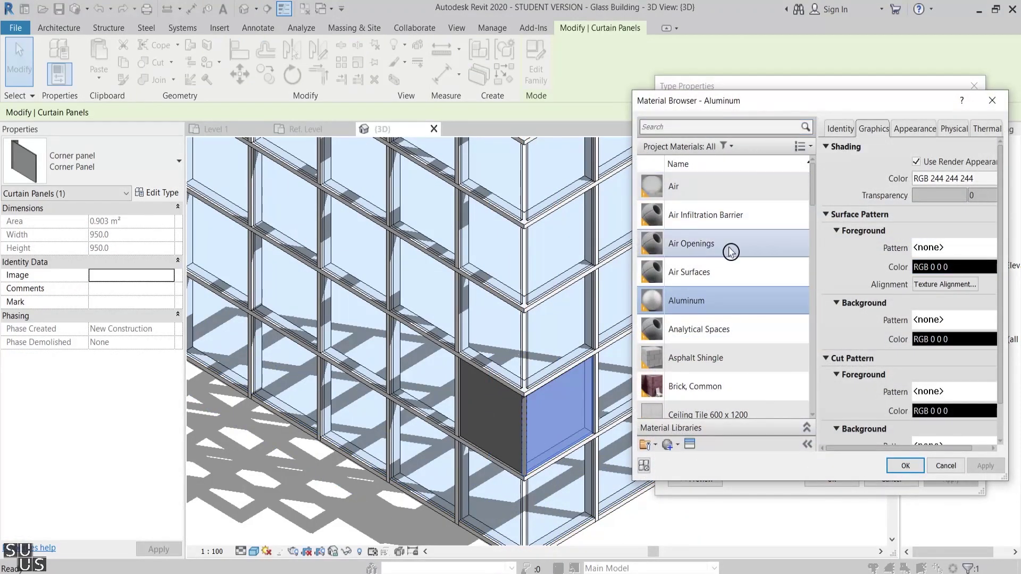
pyautogui.click(904, 467)
# Set the Corner Panel's Panel material to Glass and apply the type changes
pyautogui.click(955, 283)
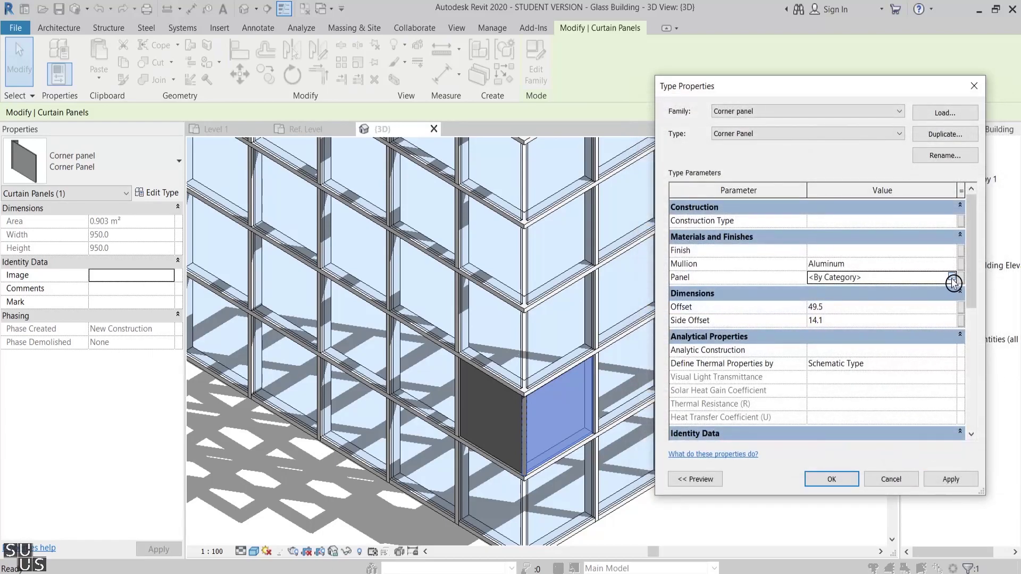
pyautogui.click(955, 282)
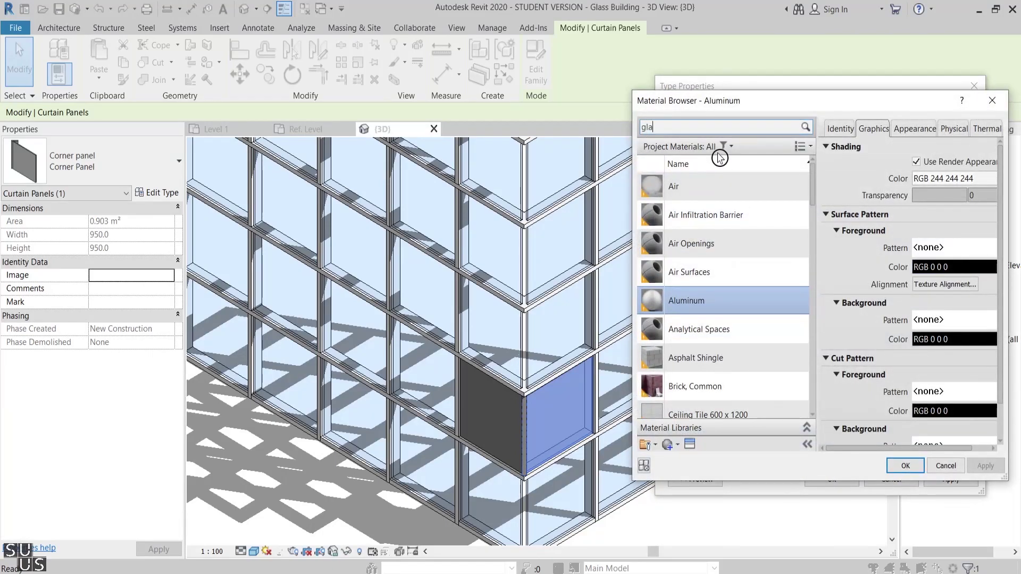
pyautogui.click(749, 229)
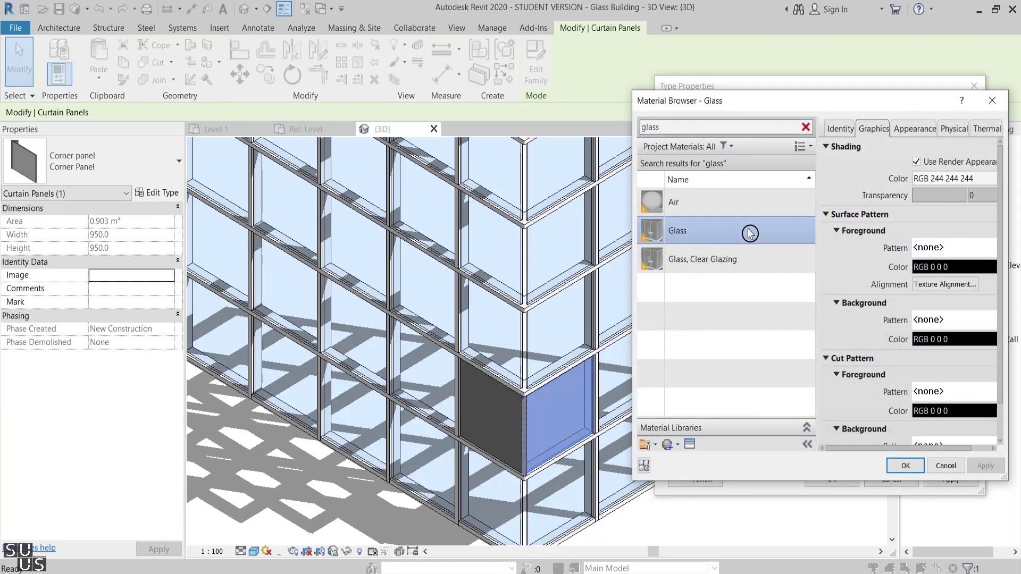
pyautogui.click(905, 466)
pyautogui.click(832, 479)
pyautogui.click(821, 484)
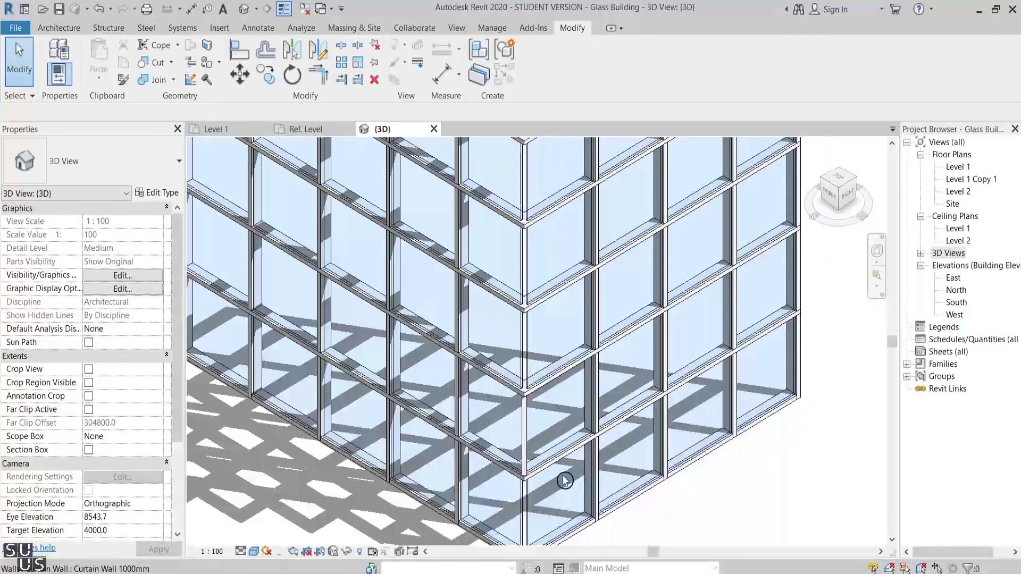
# Change the eight panels along the first corner's vertical grid to the Corner Panel type
pyautogui.scroll(1, 518, 460)
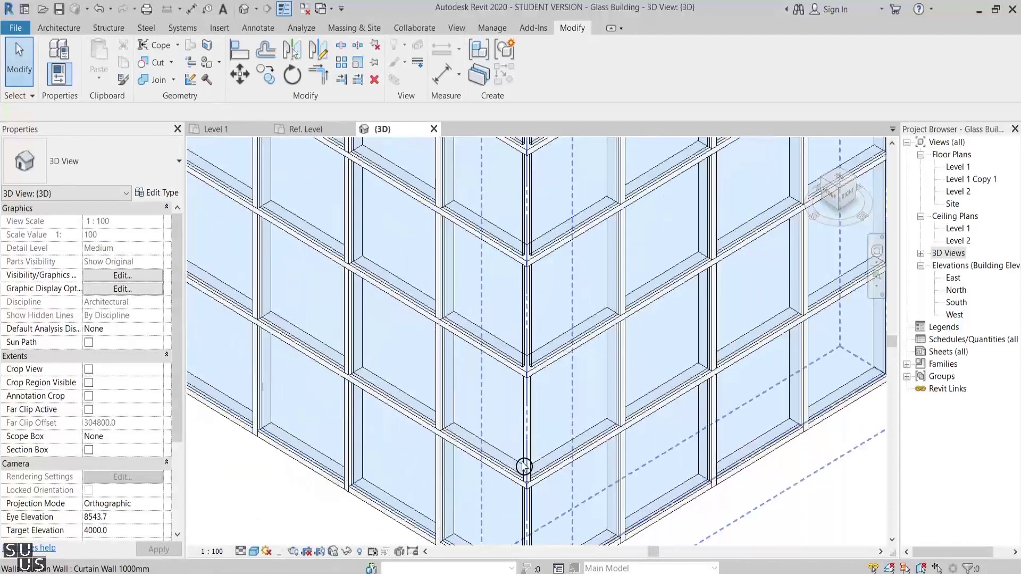
pyautogui.scroll(2, 522, 464)
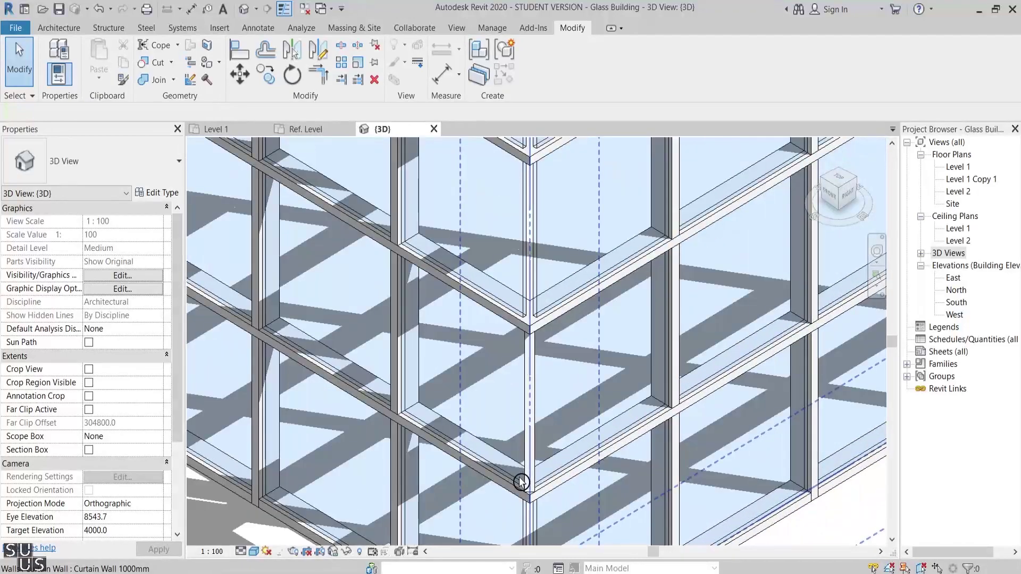
pyautogui.press('Tab')
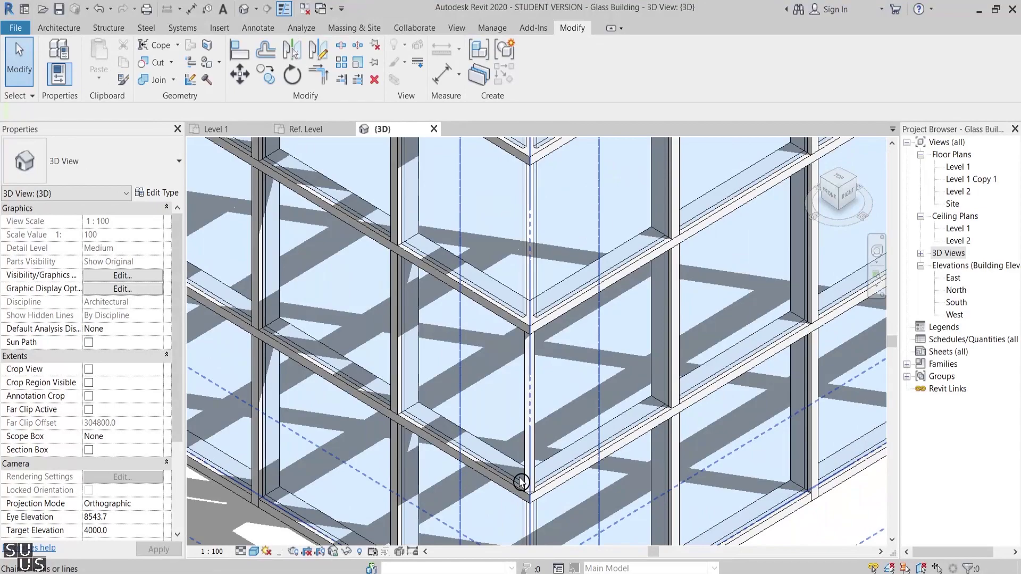
pyautogui.press('Tab')
pyautogui.press('Tab')
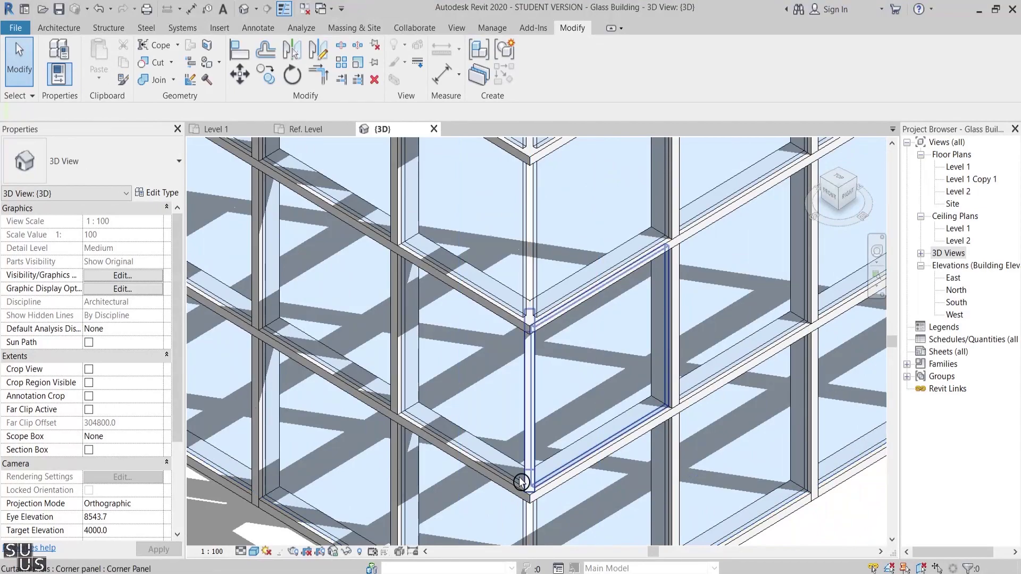
pyautogui.press('Tab')
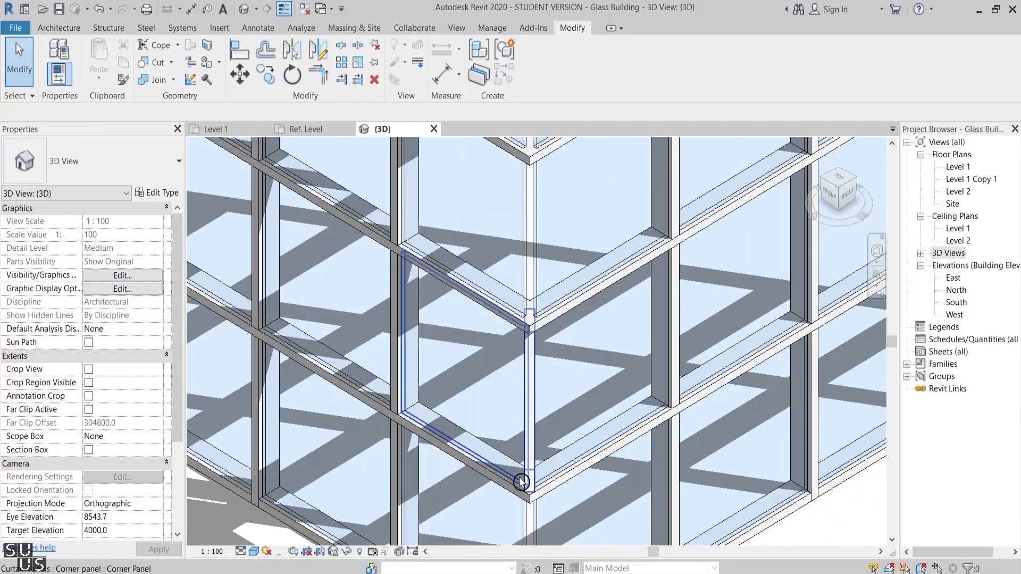
pyautogui.click(521, 482)
pyautogui.rightClick(521, 482)
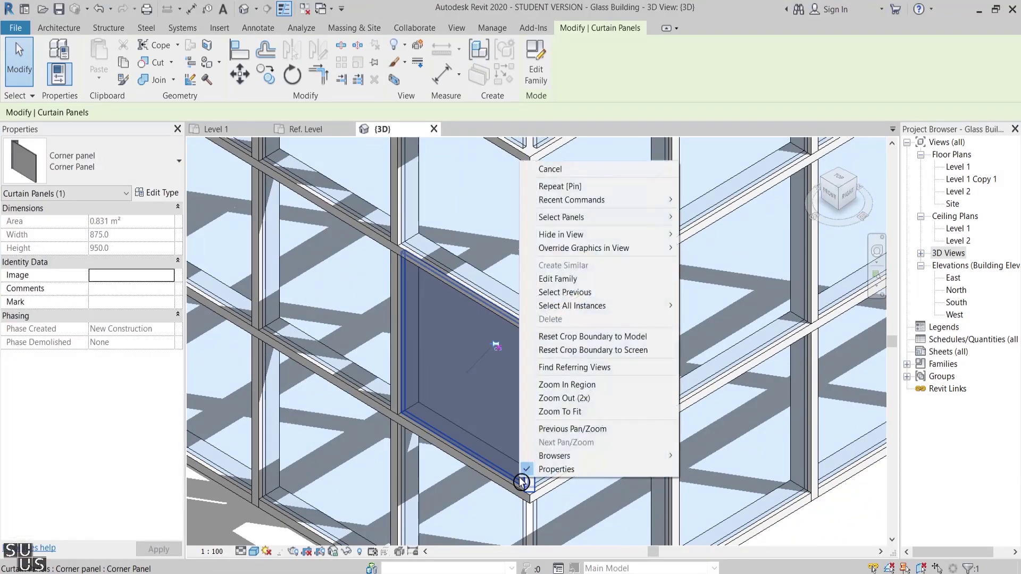
pyautogui.moveTo(645, 216)
pyautogui.click(704, 218)
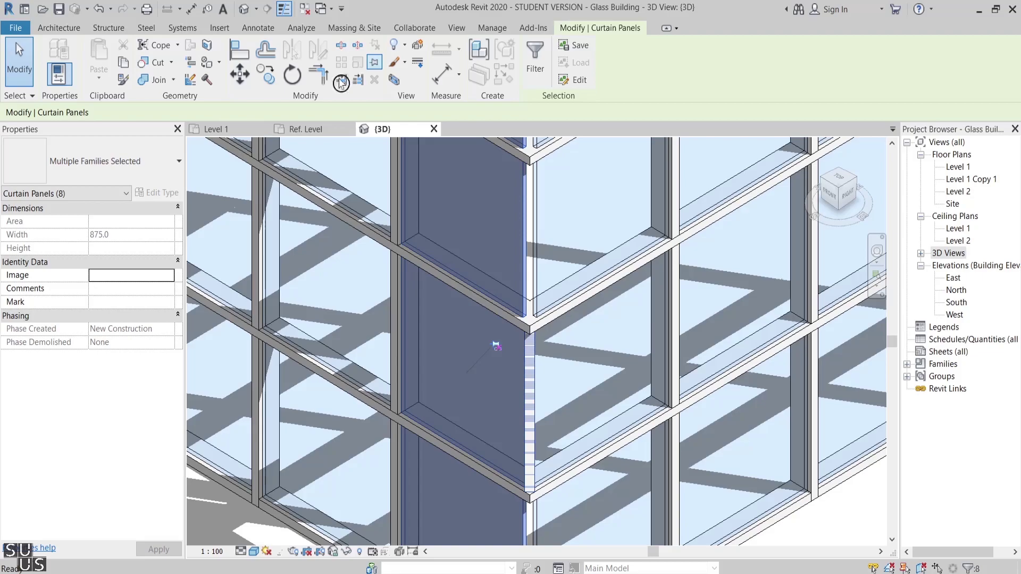
pyautogui.click(148, 154)
pyautogui.click(130, 478)
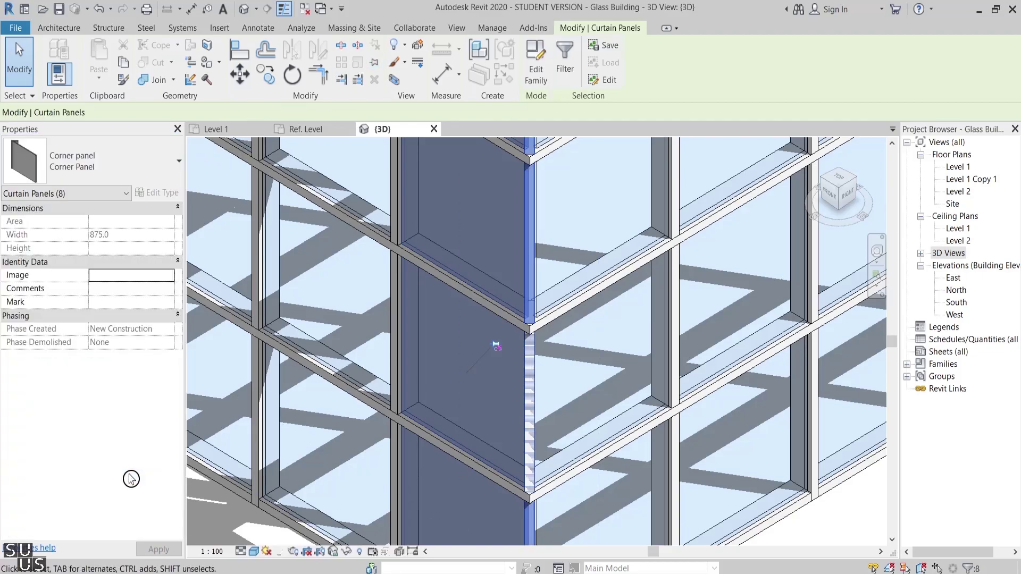
# On the other side, make seven grid panels Corner Panel, excluding one glazed panel
pyautogui.keyDown('shift'); pyautogui.moveTo(575, 452); pyautogui.dragTo(592, 485, button='middle'); pyautogui.keyUp('shift')
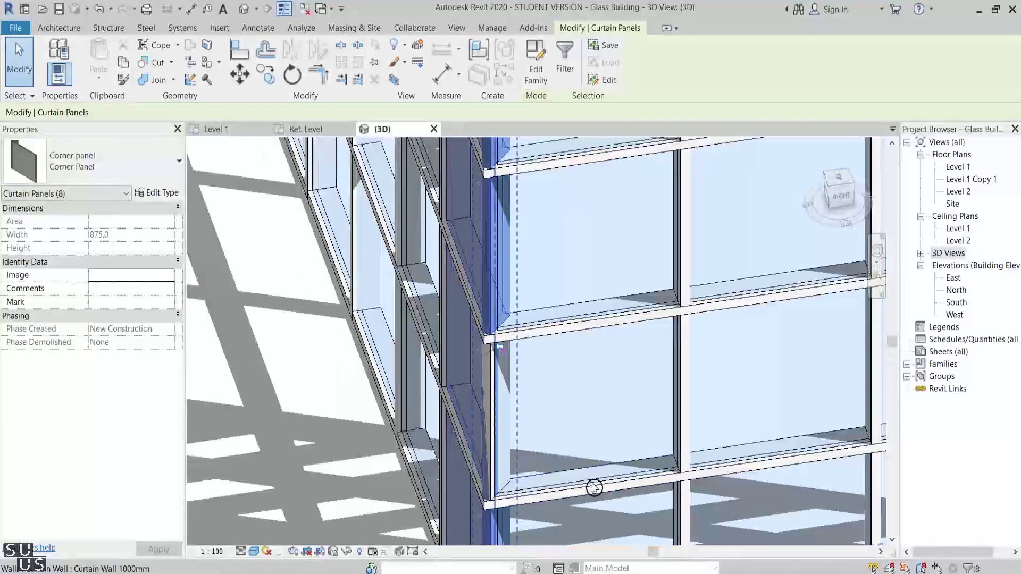
pyautogui.press('Escape')
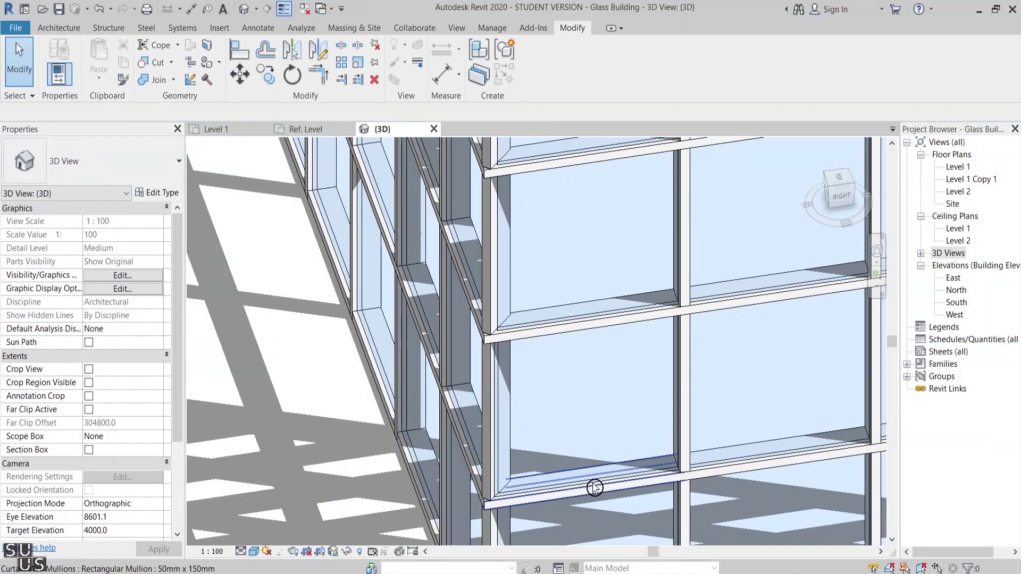
pyautogui.press('Tab')
pyautogui.click(594, 487)
pyautogui.rightClick(595, 486)
pyautogui.moveTo(707, 229)
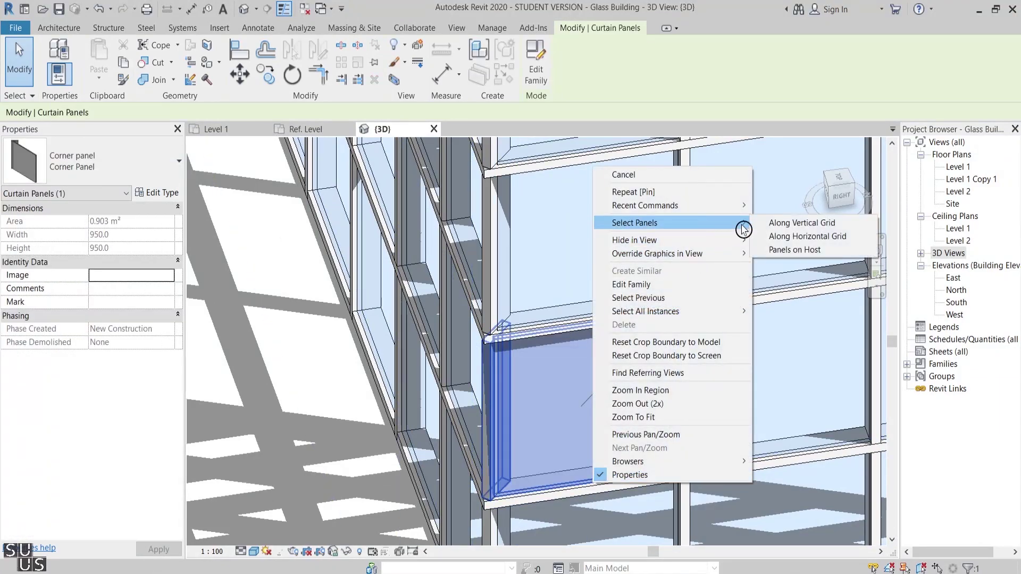
pyautogui.click(780, 229)
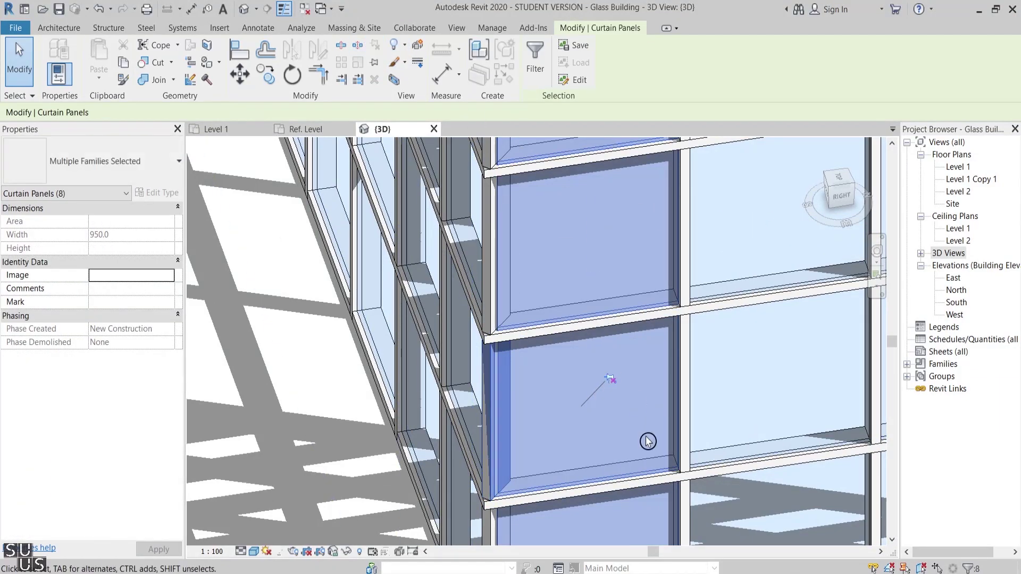
pyautogui.keyDown('shift'); pyautogui.click(562, 333); pyautogui.keyUp('shift')
pyautogui.click(114, 159)
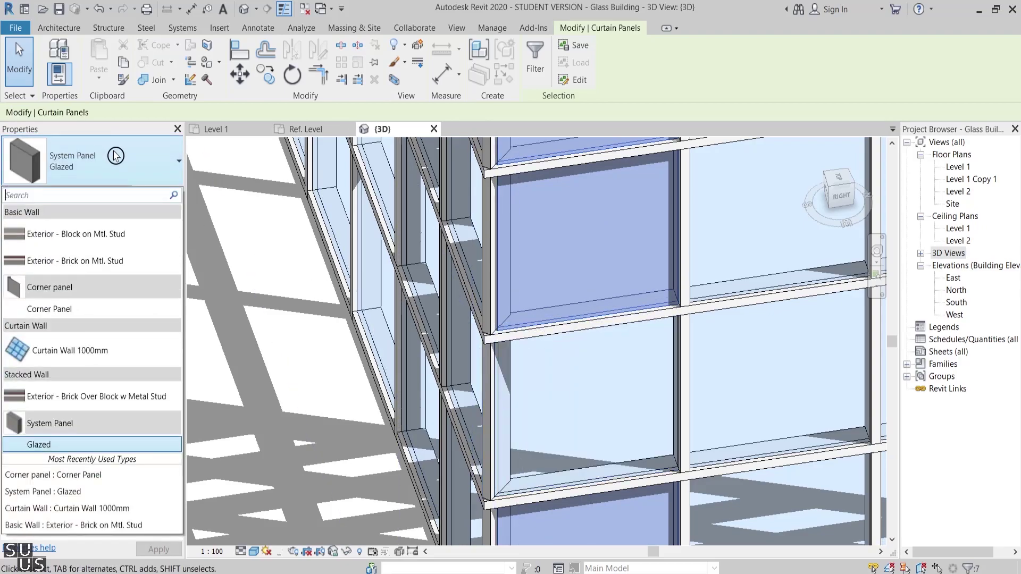
pyautogui.click(116, 475)
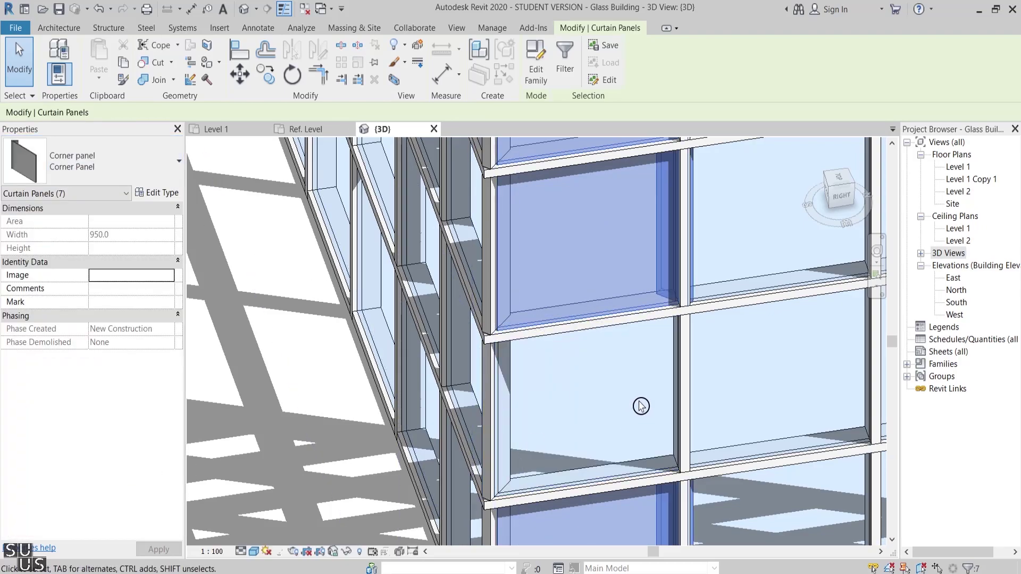
# Orbit around the building corner to a near-front view to review the corner panels
pyautogui.keyDown('shift'); pyautogui.moveTo(641, 406); pyautogui.dragTo(629, 515, button='middle'); pyautogui.keyUp('shift')
pyautogui.press('Escape')
pyautogui.click(629, 515)
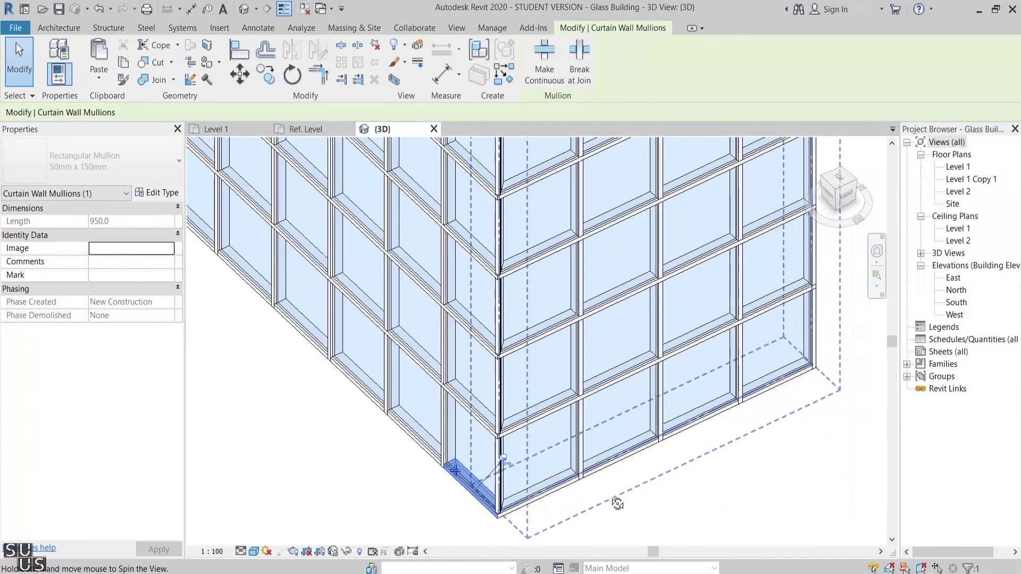
pyautogui.keyDown('shift'); pyautogui.moveTo(617, 503); pyautogui.dragTo(584, 497, button='middle'); pyautogui.keyUp('shift')
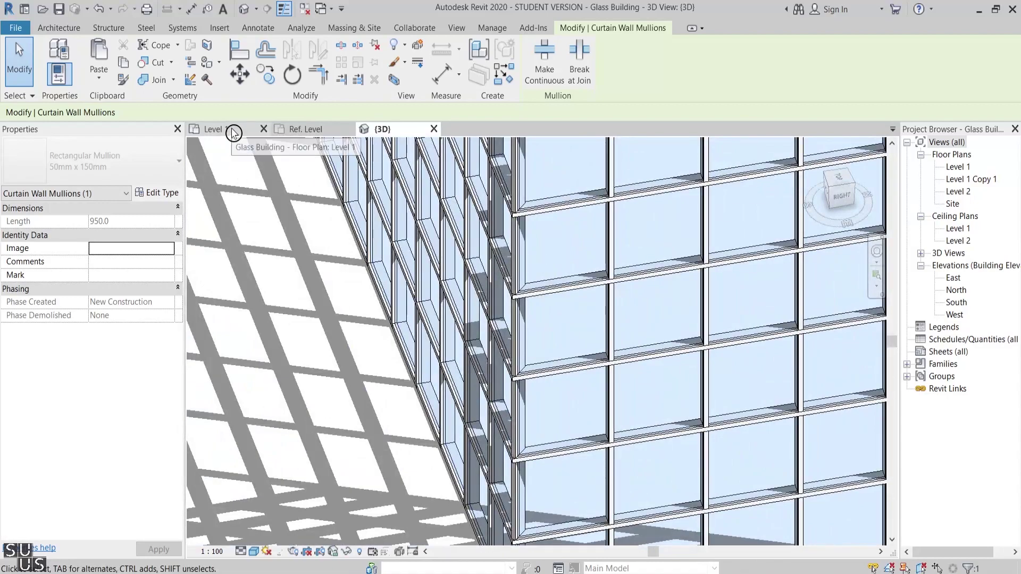
# Copy the 12 red corner-profile lines in Level 1, then go to the Corner panel family's Ref. Level
pyautogui.click(233, 131)
pyautogui.click(713, 467)
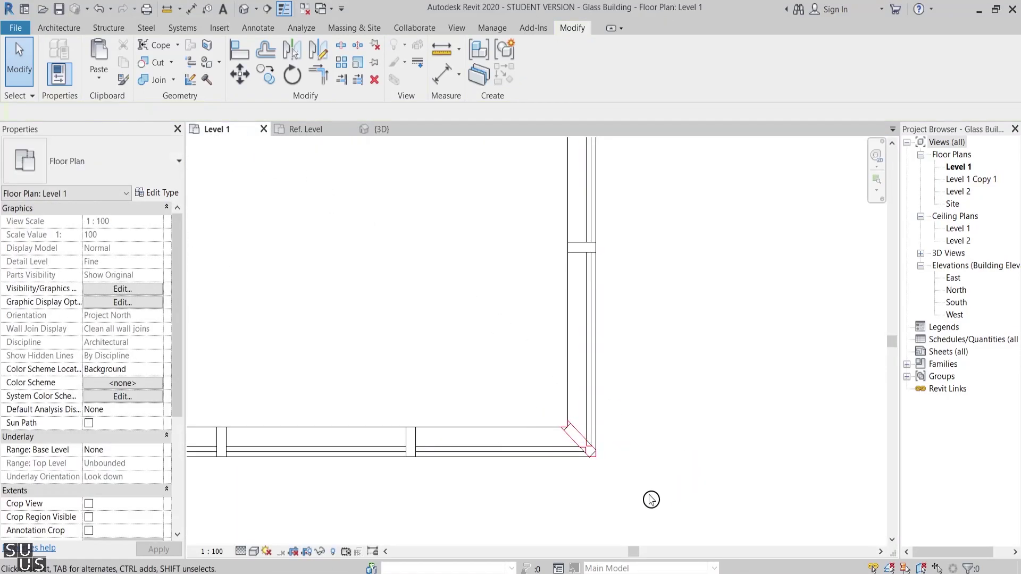
pyautogui.moveTo(582, 475); pyautogui.dragTo(636, 476, button='middle')
pyautogui.scroll(2, 639, 476)
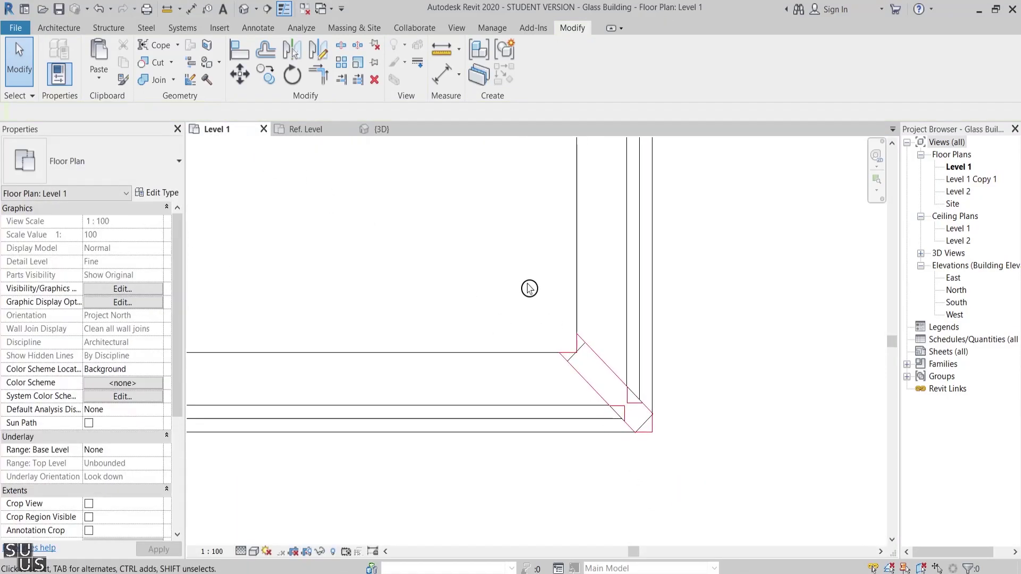
pyautogui.click(569, 367)
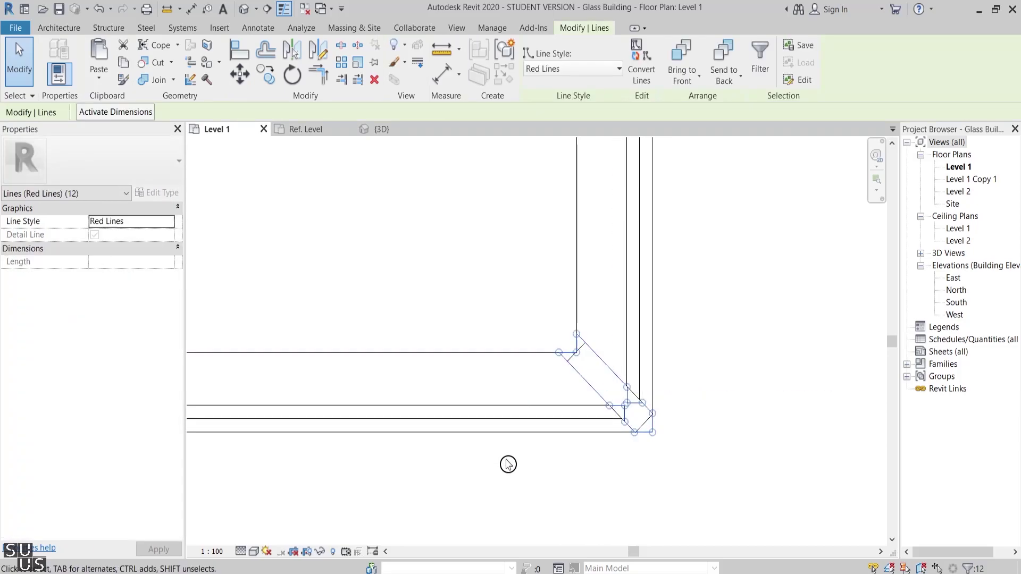
pyautogui.click(311, 131)
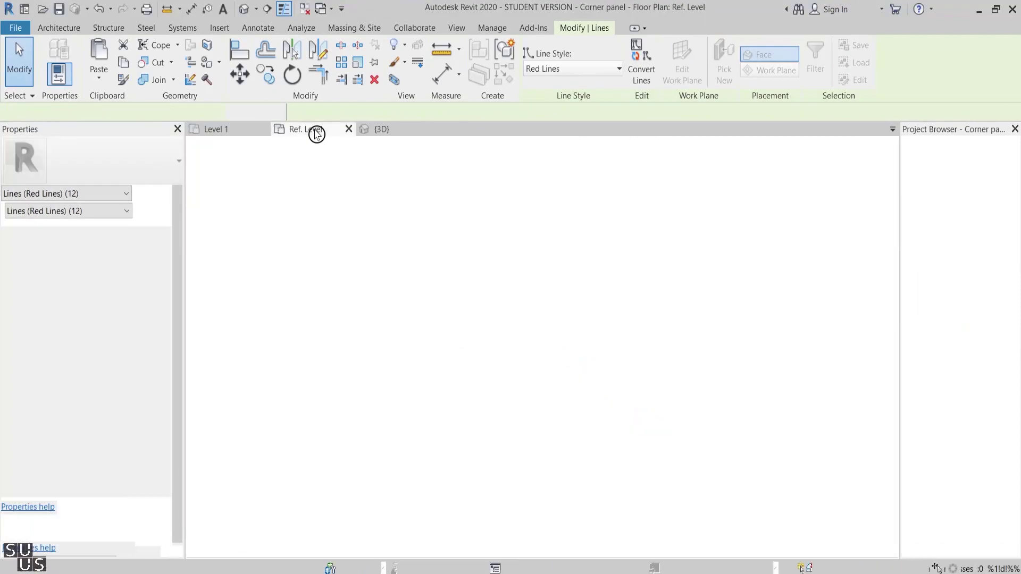
# Edit the corner sweep's profile and delete the old rectangular profile lines
pyautogui.scroll(2, 726, 361)
pyautogui.click(730, 370)
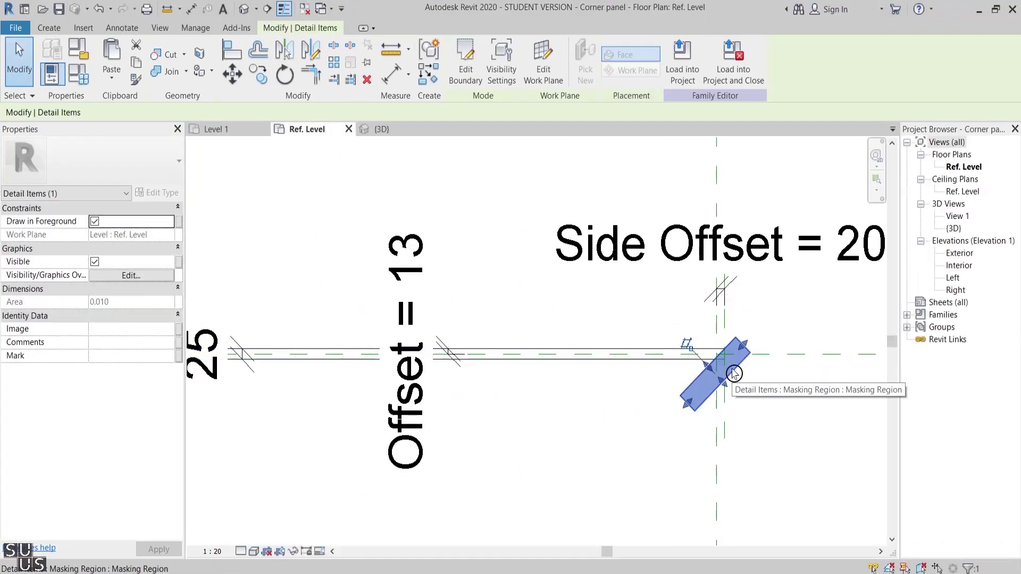
pyautogui.press('Escape')
pyautogui.click(735, 377)
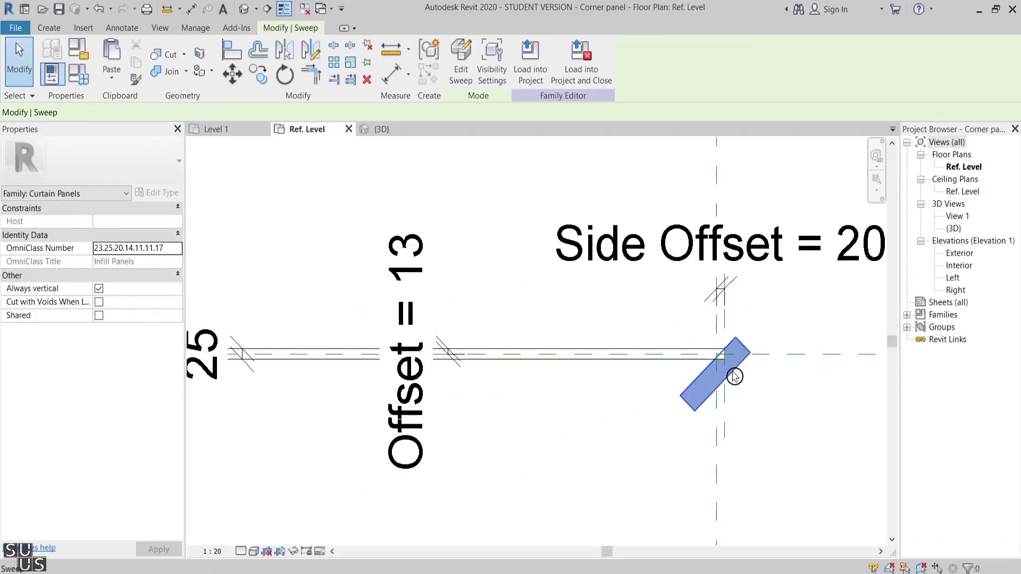
pyautogui.click(460, 61)
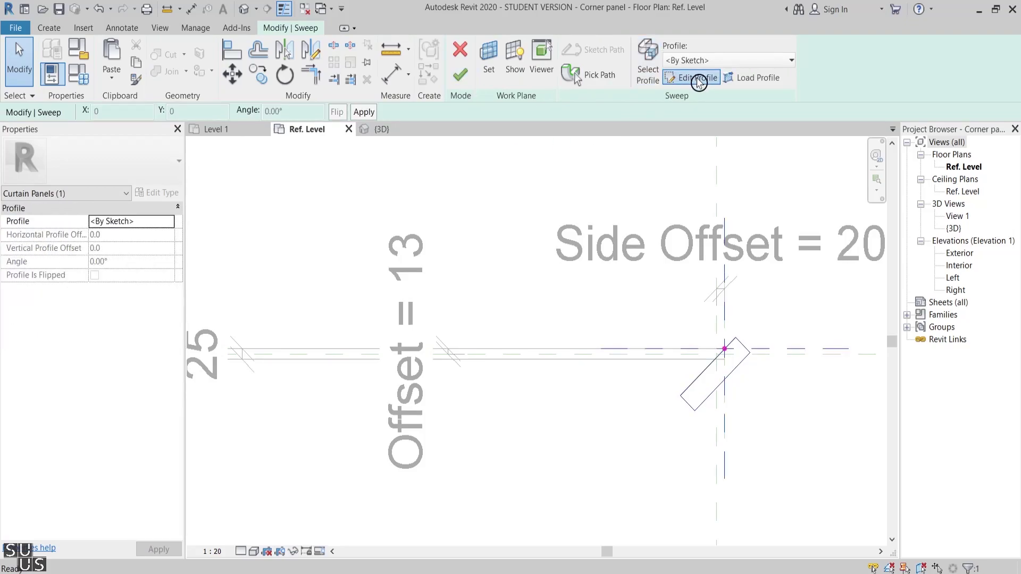
pyautogui.click(692, 77)
pyautogui.moveTo(783, 421); pyautogui.dragTo(655, 429, button='middle')
pyautogui.moveTo(517, 482); pyautogui.dragTo(661, 334)
pyautogui.press('Delete')
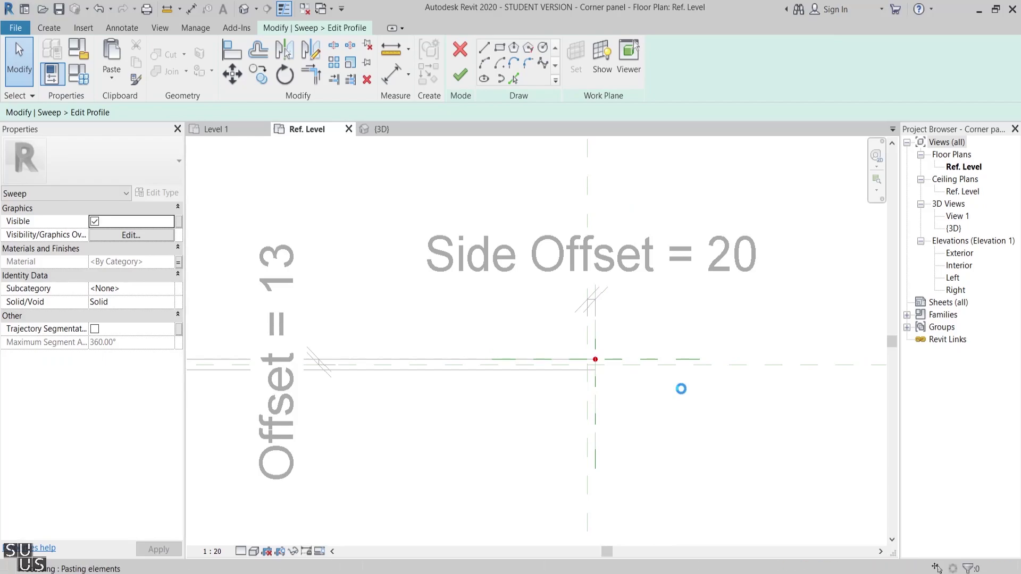
# Paste the copied corner profile and move it (MV) onto the reference-plane intersection
pyautogui.moveTo(723, 351); pyautogui.dragTo(641, 442)
pyautogui.hotkey('ctrl', 'v')
pyautogui.click(642, 442)
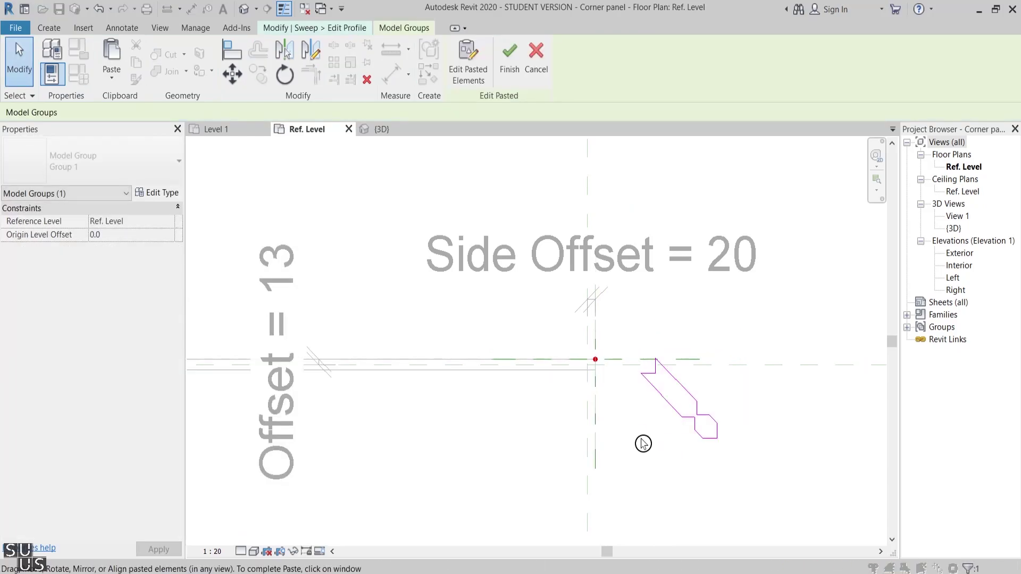
pyautogui.click(643, 444)
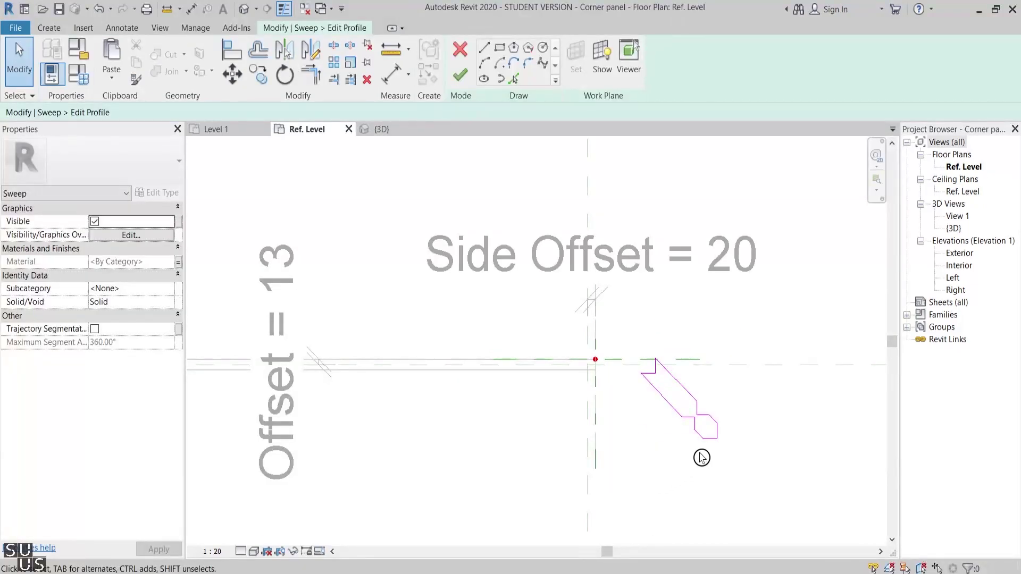
pyautogui.scroll(2, 702, 456)
pyautogui.press('m')
pyautogui.press('v')
pyautogui.scroll(2, 706, 387)
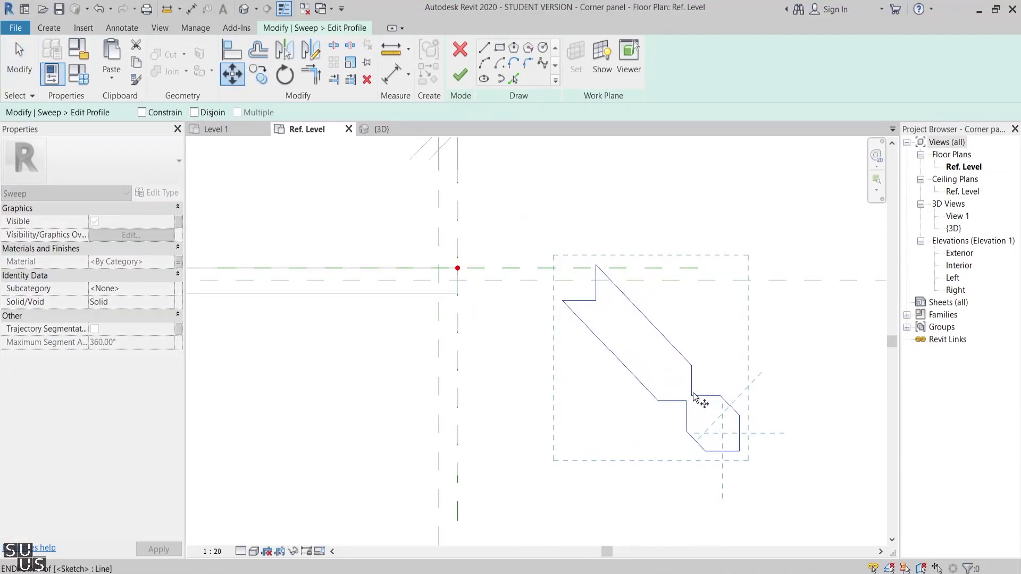
pyautogui.click(695, 395)
pyautogui.click(541, 310)
# Rotate the profile 90° about the intersection, finish the sweep, and load the family into the project
pyautogui.click(293, 80)
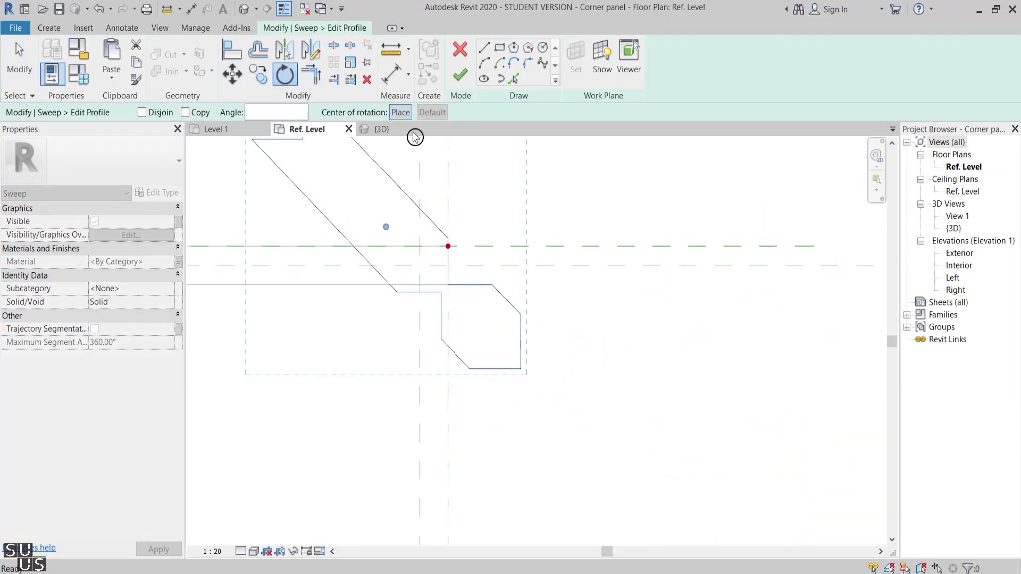
pyautogui.click(448, 284)
pyautogui.click(448, 223)
pyautogui.click(399, 284)
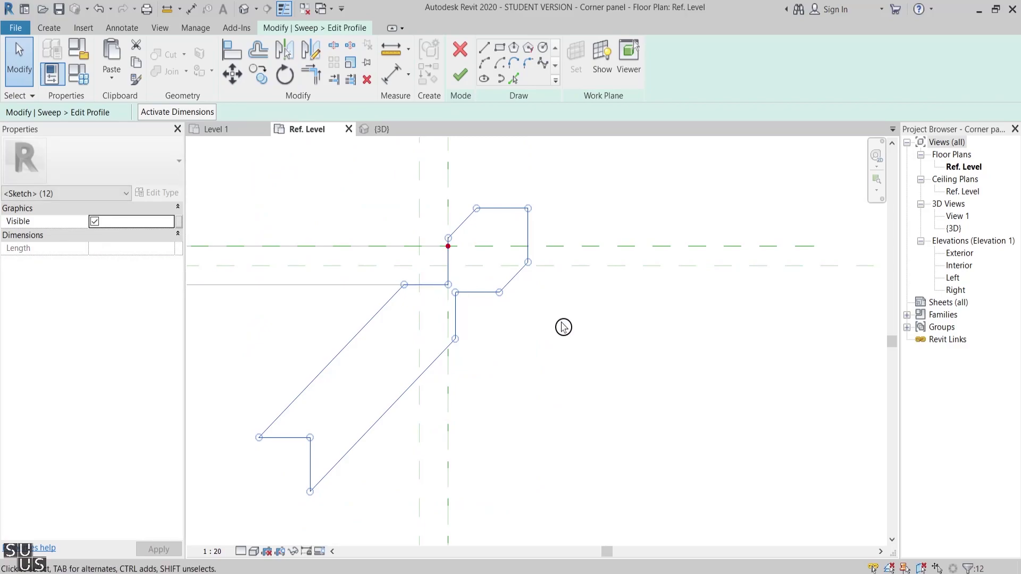
pyautogui.click(461, 75)
pyautogui.click(461, 75)
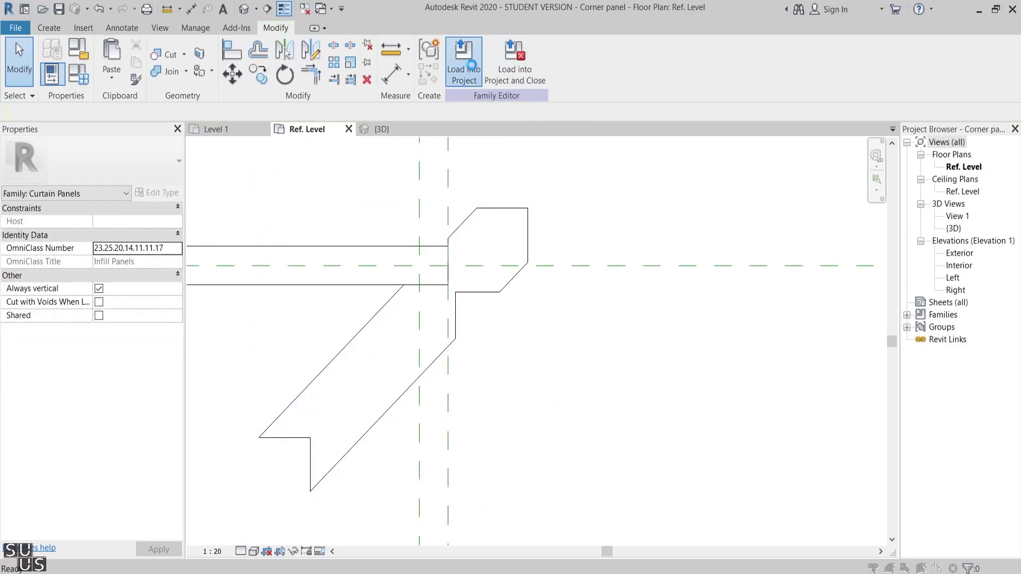
pyautogui.click(463, 61)
# Overwrite the existing Corner Panel family and measure the corner panel's offset distance
pyautogui.click(493, 258)
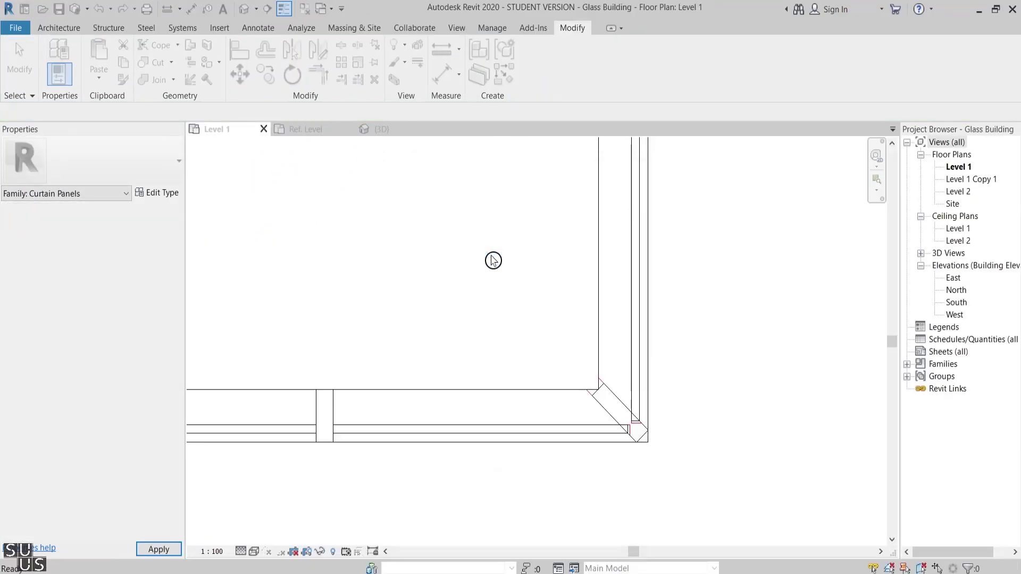
pyautogui.scroll(3, 659, 402)
pyautogui.scroll(1, 659, 402)
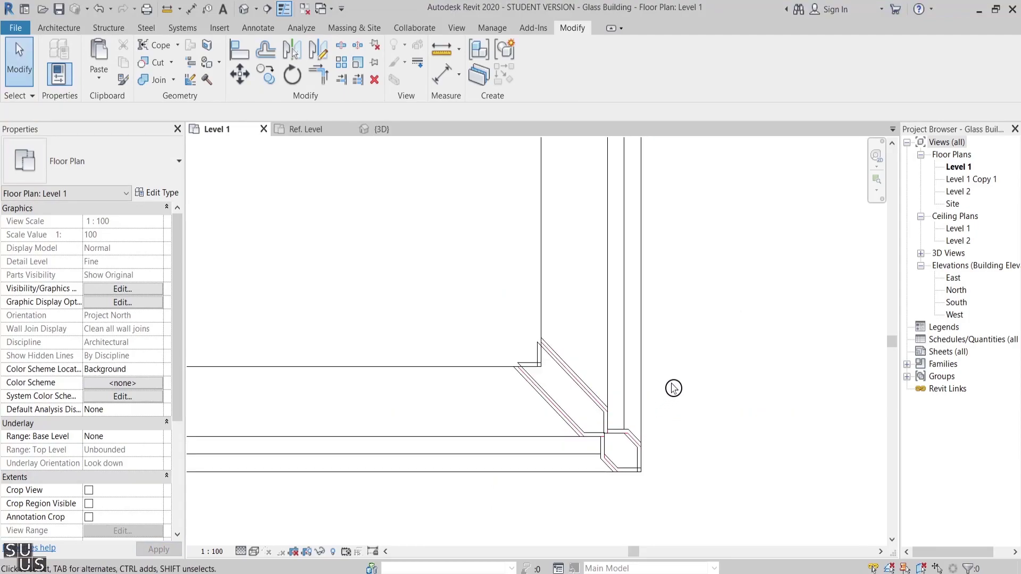
pyautogui.scroll(5, 633, 466)
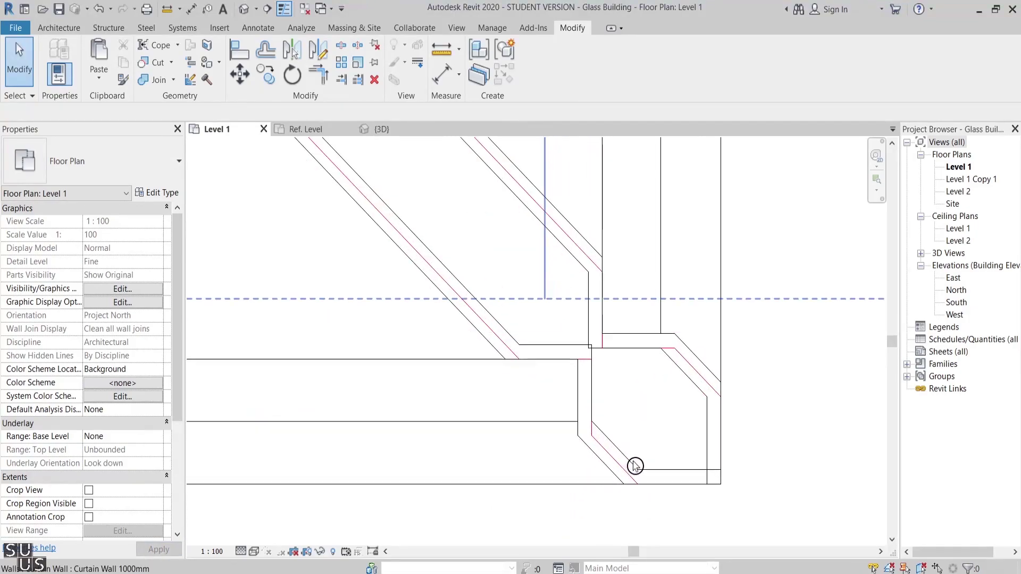
pyautogui.click(167, 8)
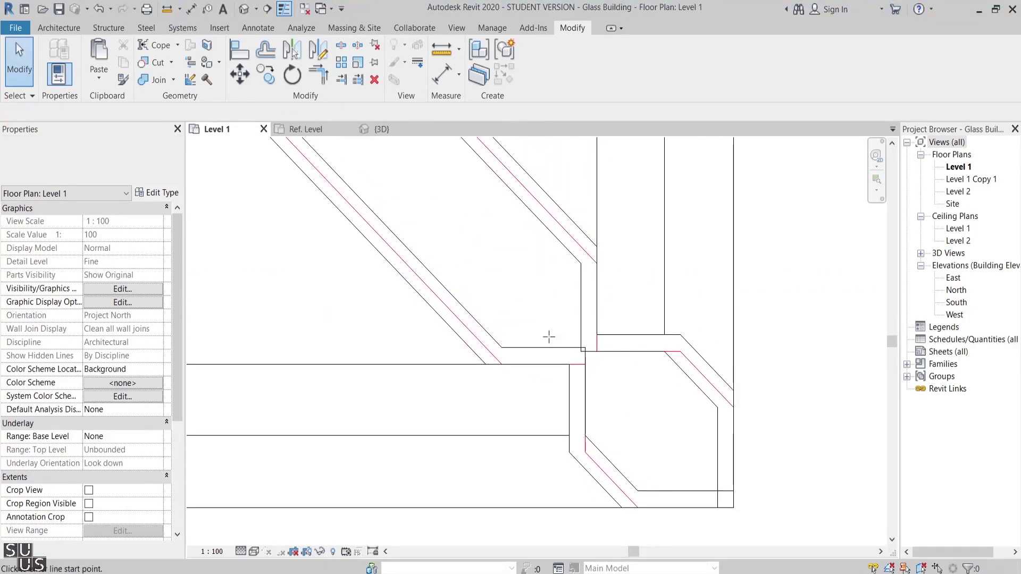
pyautogui.click(572, 439)
pyautogui.press('Escape')
pyautogui.press('Escape')
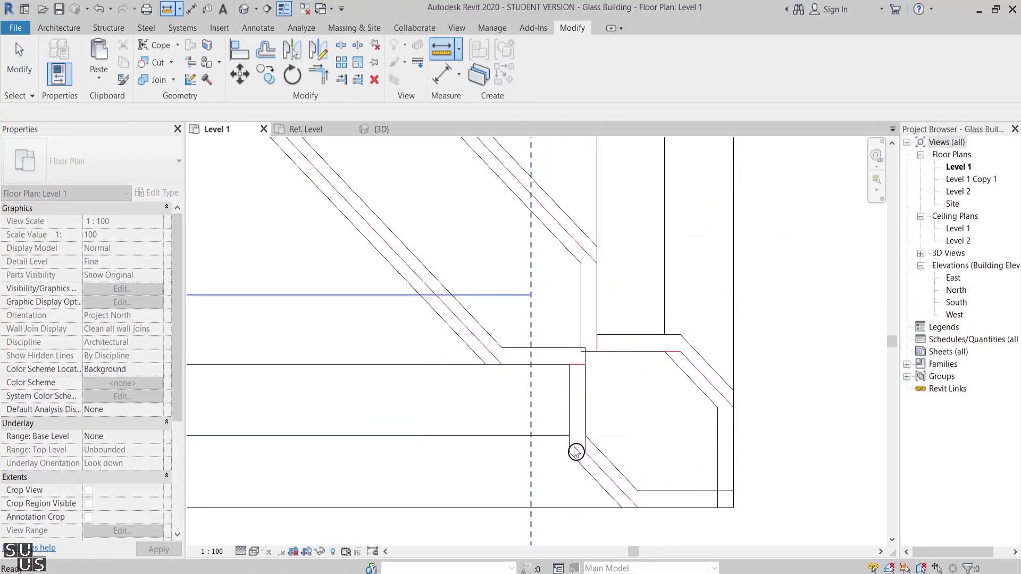
# Set the Corner Panel type's Side Offset to 14.1
pyautogui.click(574, 394)
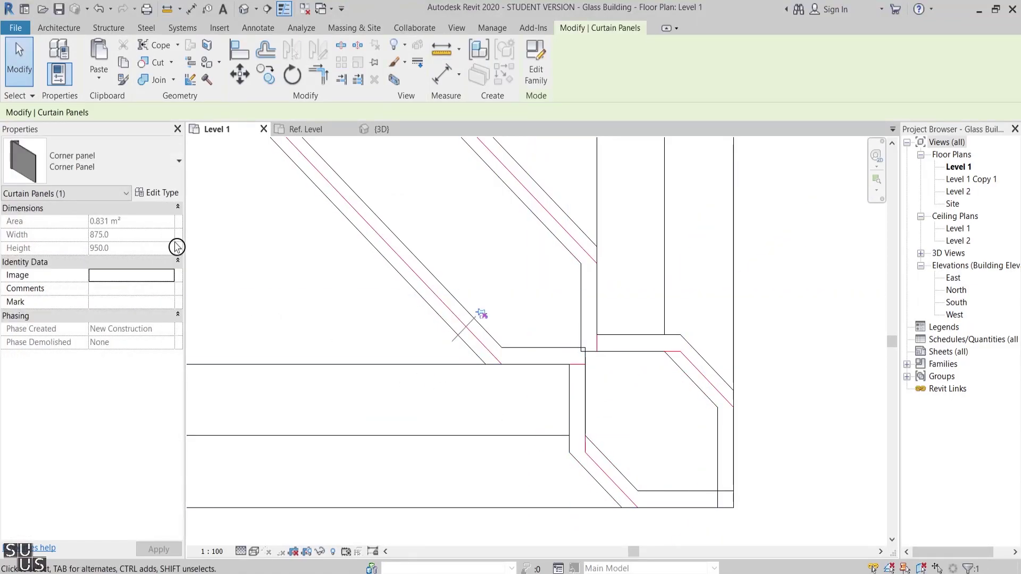
pyautogui.click(162, 194)
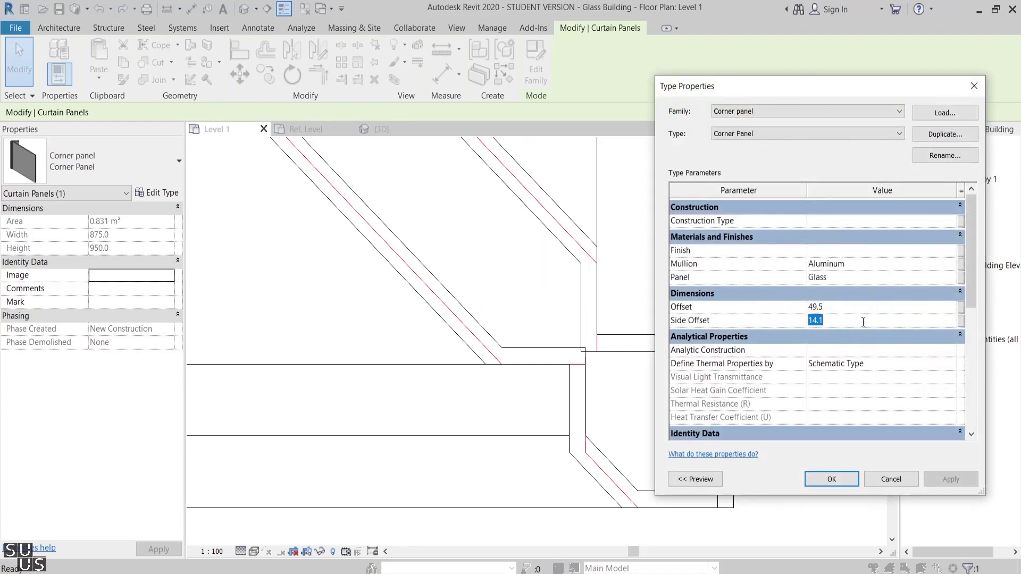
pyautogui.click(832, 479)
pyautogui.press('Escape')
pyautogui.scroll(3, 734, 473)
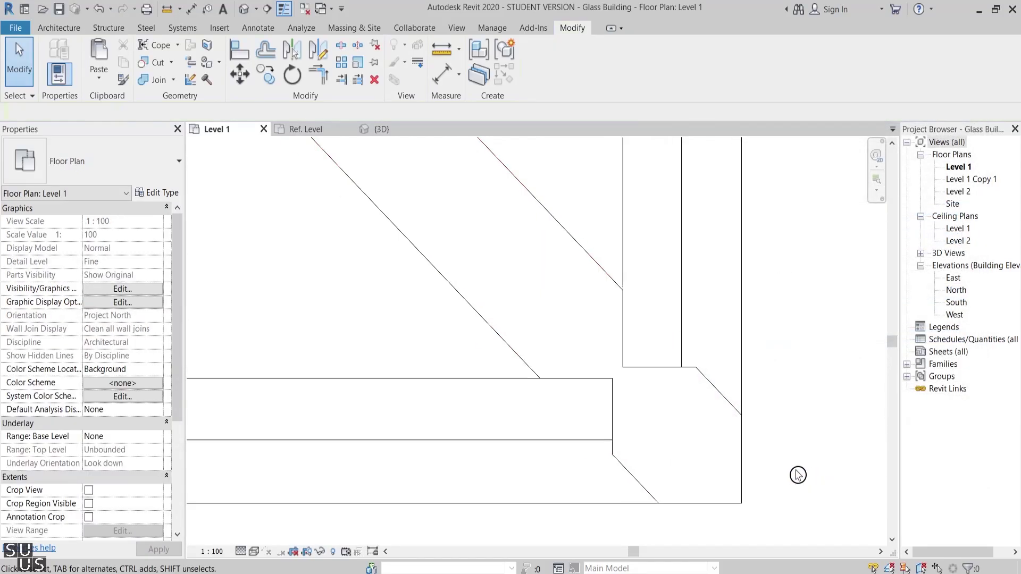
pyautogui.scroll(-2, 813, 462)
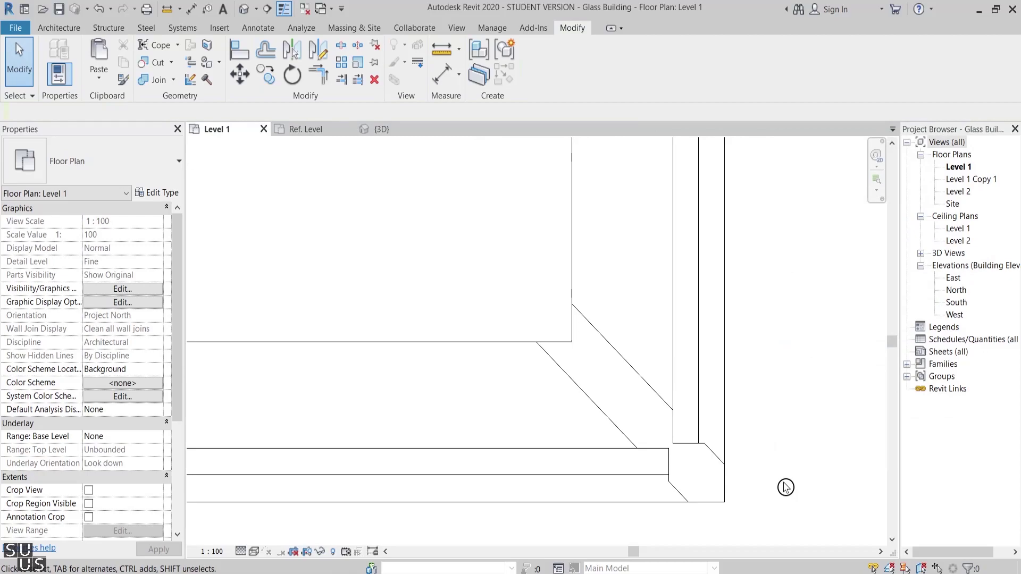
pyautogui.scroll(2, 791, 481)
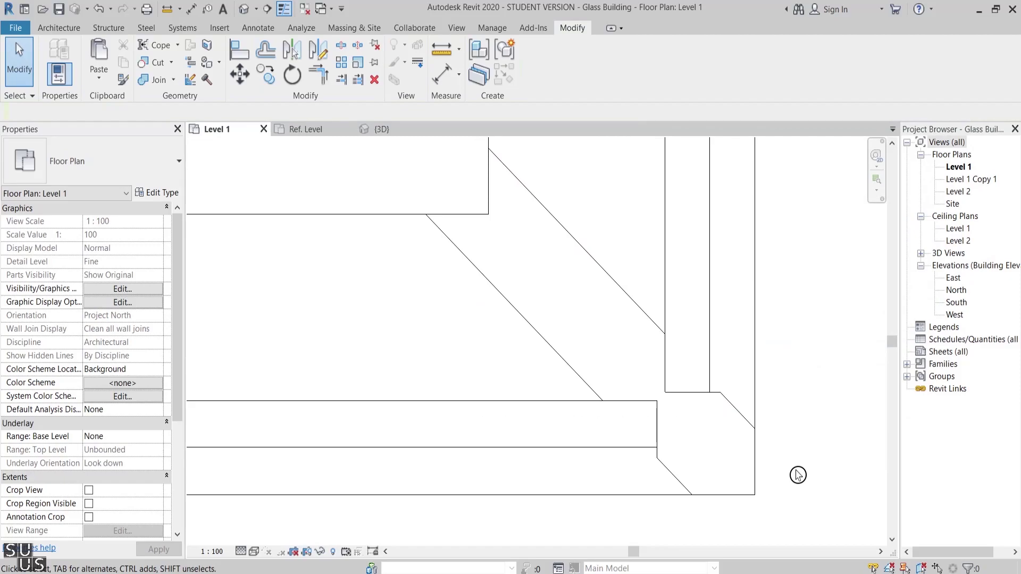
pyautogui.scroll(-3, 718, 466)
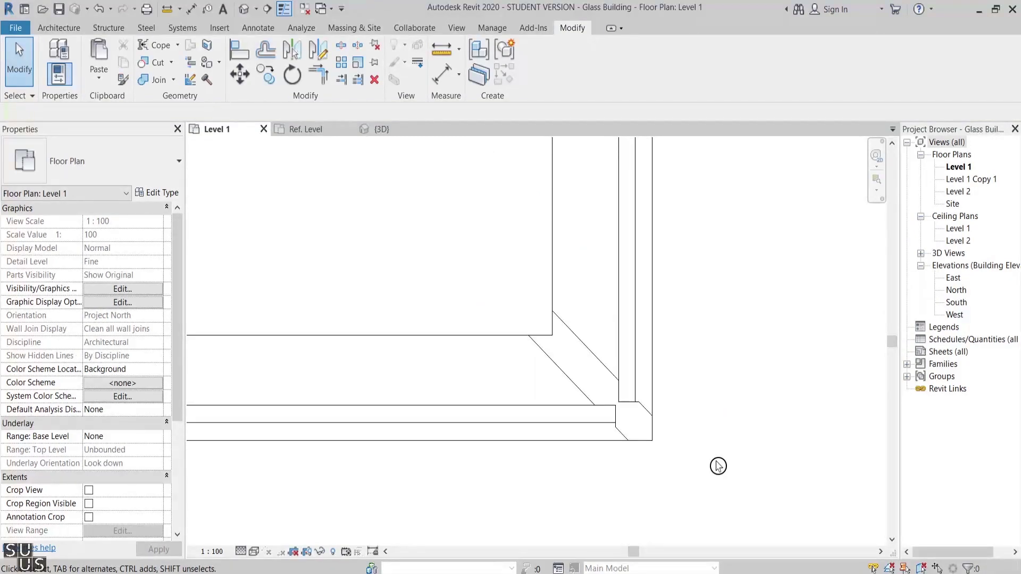
pyautogui.scroll(-2, 719, 467)
# Rotate the short curtain wall 55° with RO
pyautogui.click(622, 286)
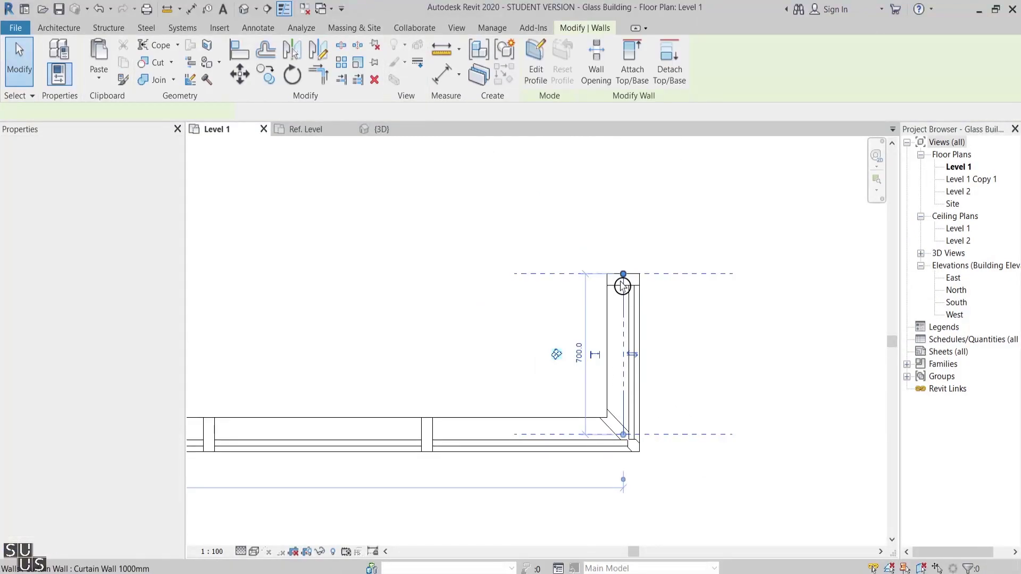
pyautogui.press('r')
pyautogui.press('o')
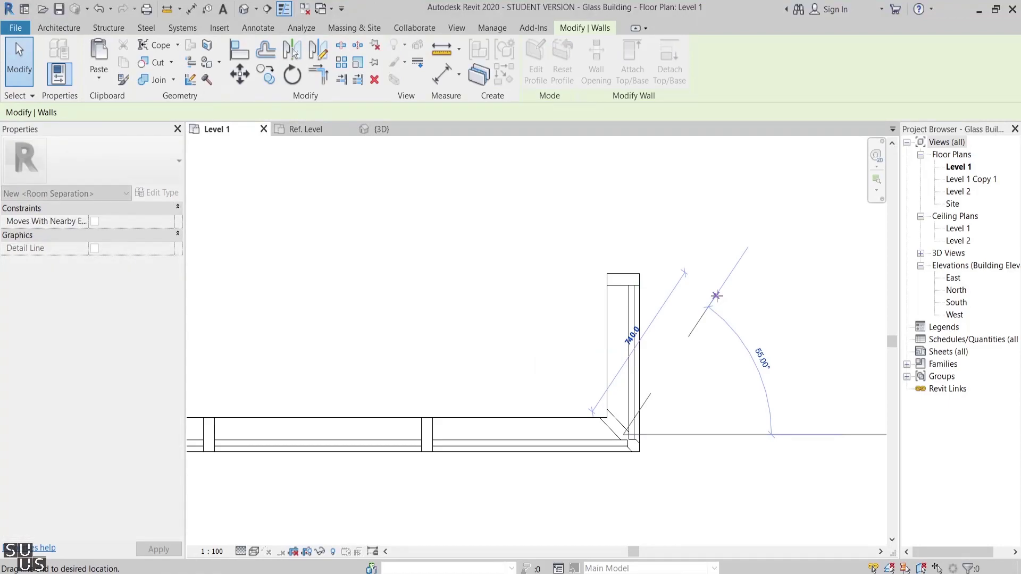
pyautogui.click(716, 296)
pyautogui.click(768, 402)
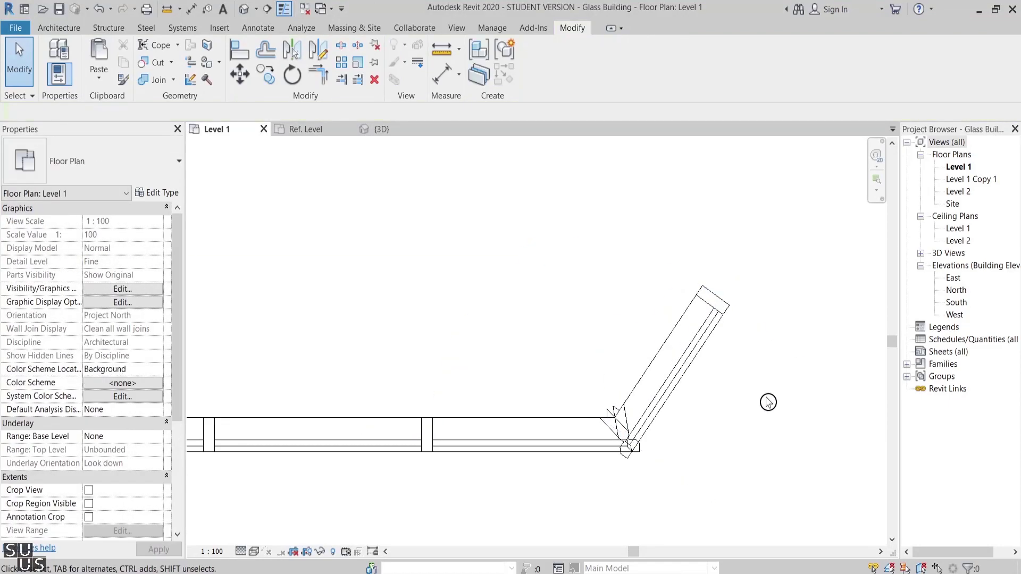
pyautogui.scroll(4, 662, 476)
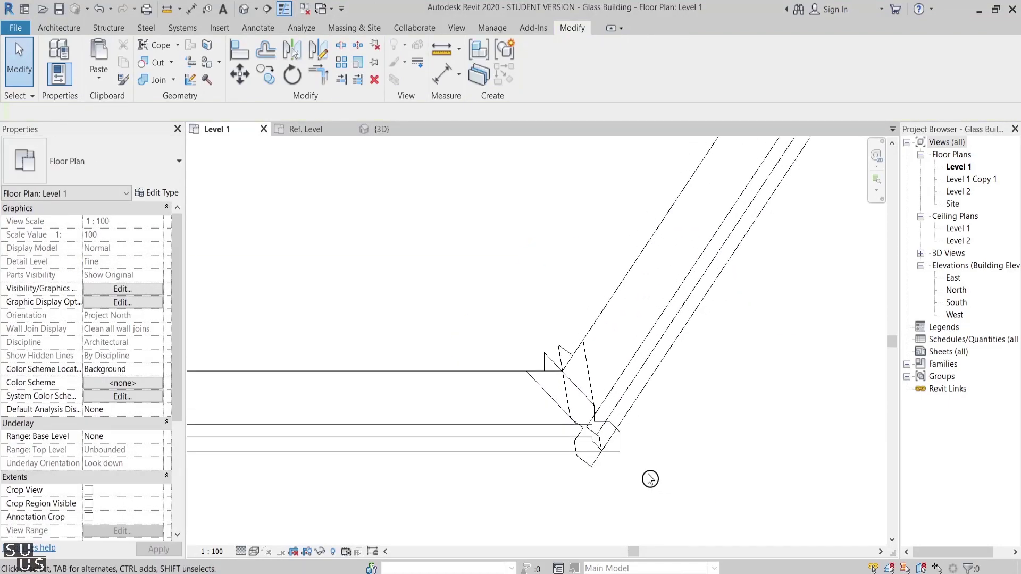
pyautogui.scroll(4, 649, 479)
# Draw a red detail line along the wall corner and offset copies of it by 25.0
pyautogui.press('d')
pyautogui.press('l')
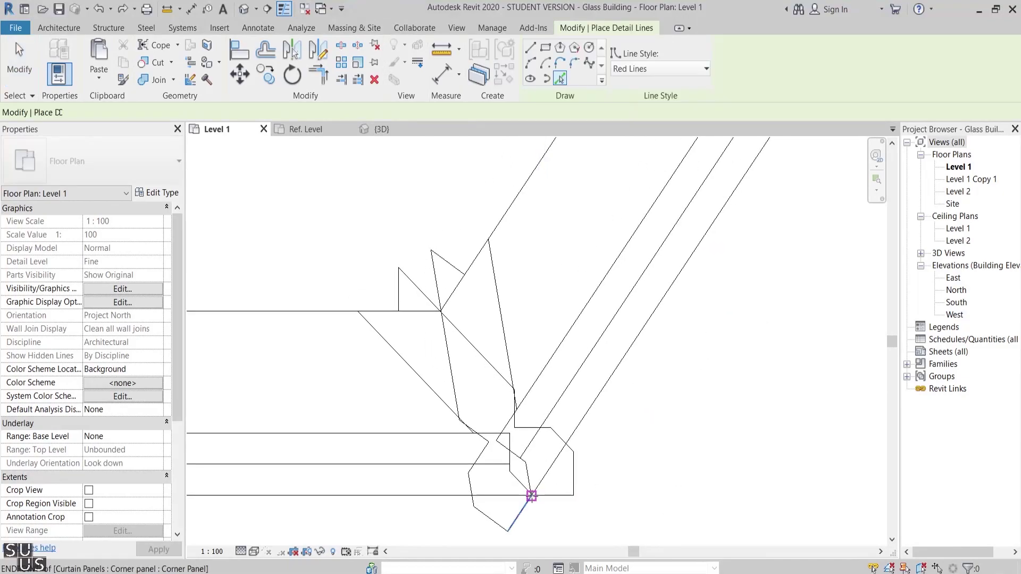
pyautogui.click(531, 496)
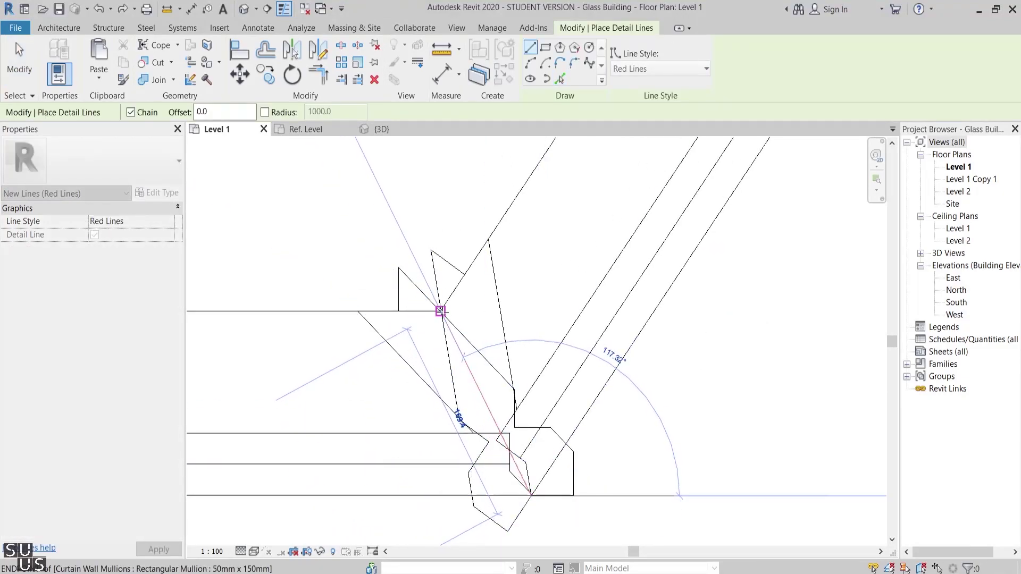
pyautogui.click(440, 311)
pyautogui.press('Escape')
pyautogui.press('Escape')
pyautogui.click(456, 342)
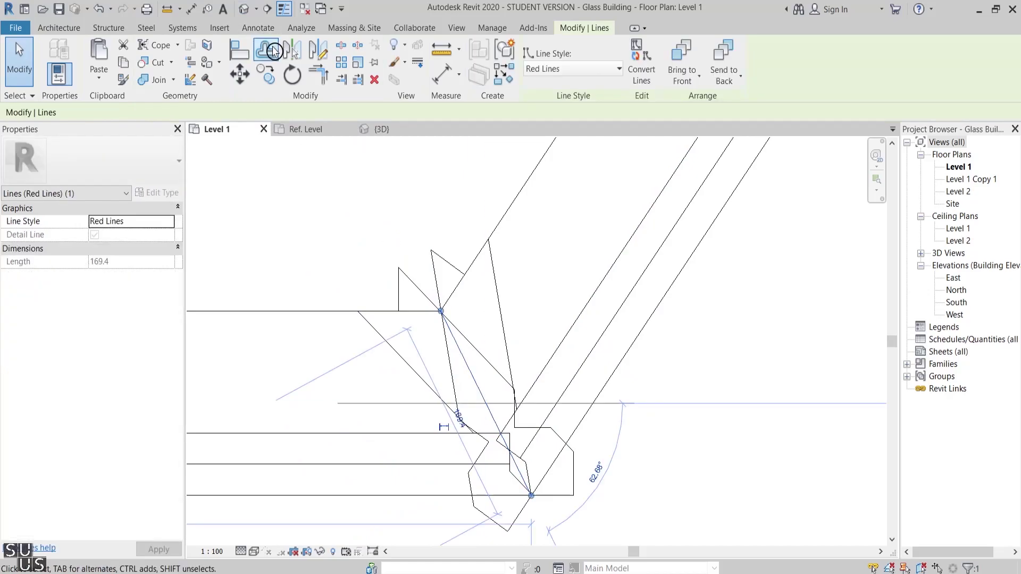
pyautogui.click(274, 50)
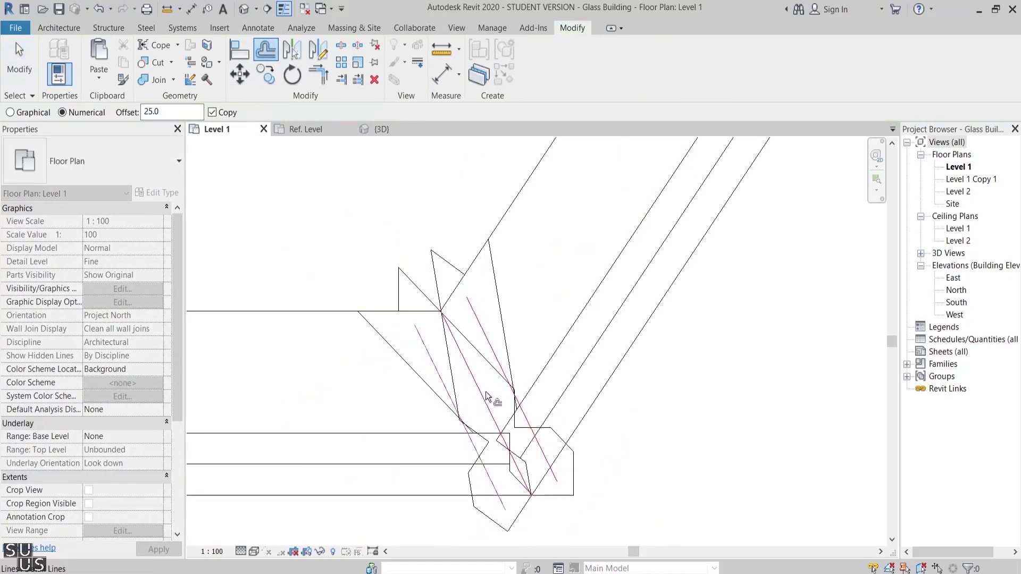
pyautogui.press('Escape')
# Trace the outer diagonal wall edge and the bottom and upper horizontal edges as red lines
pyautogui.press('d')
pyautogui.press('l')
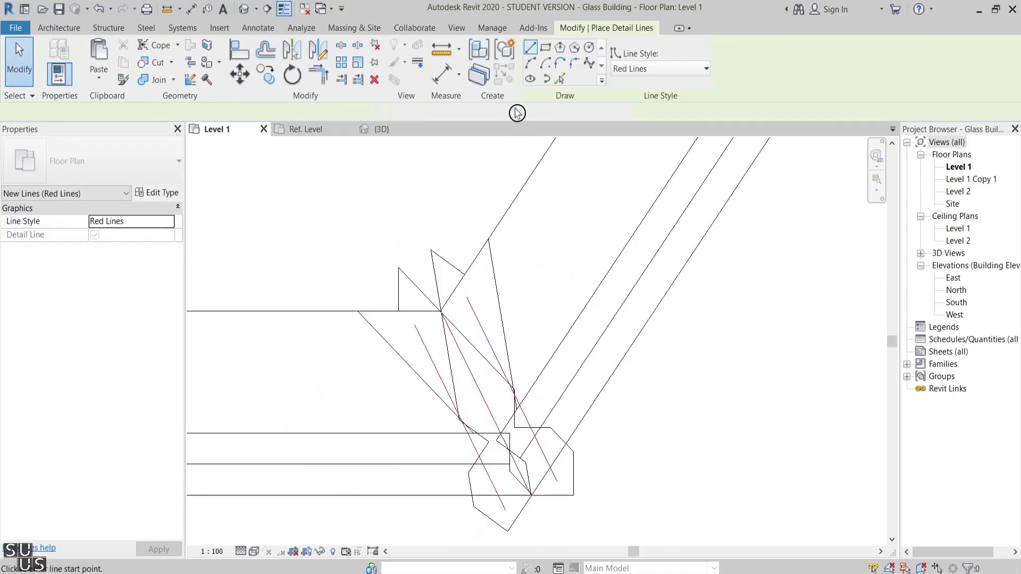
pyautogui.click(559, 79)
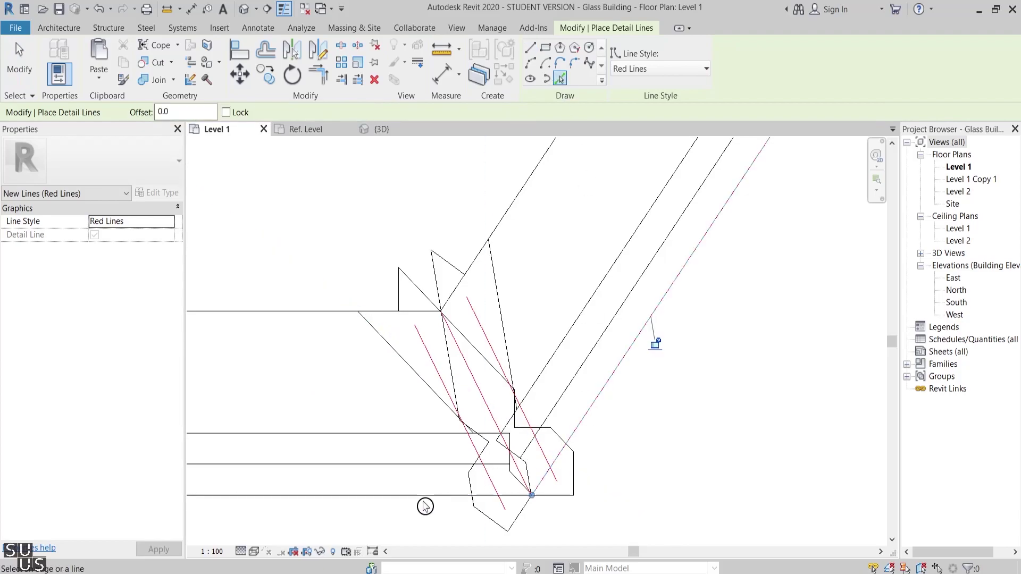
pyautogui.click(425, 505)
pyautogui.click(533, 176)
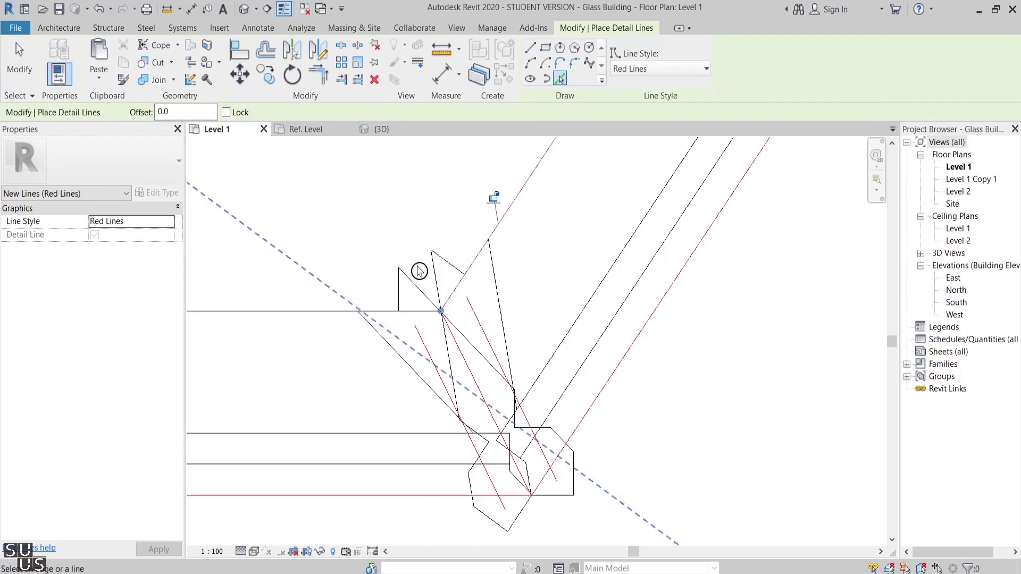
pyautogui.click(328, 315)
pyautogui.press('Escape')
pyautogui.press('Escape')
# Trim/Extend the red diagonals to corners with the top, bottom, and other diagonal lines
pyautogui.press('t')
pyautogui.press('r')
pyautogui.click(470, 323)
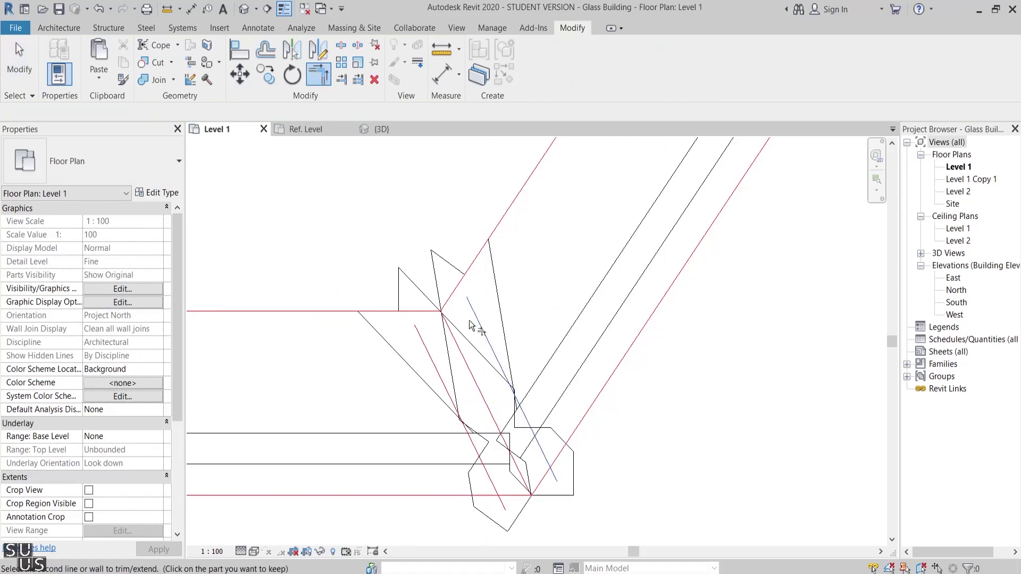
pyautogui.click(425, 316)
pyautogui.click(427, 348)
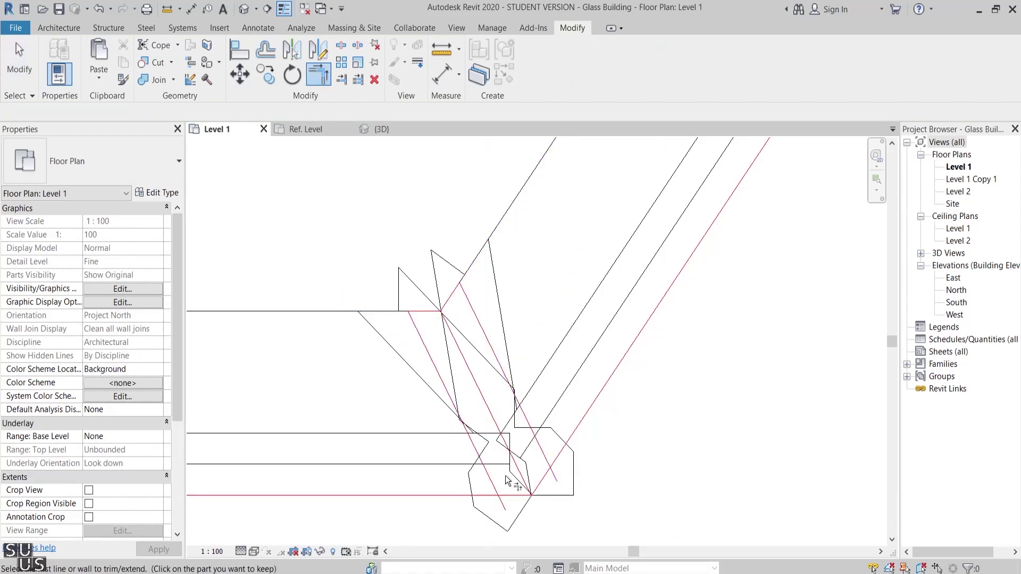
pyautogui.click(520, 496)
pyautogui.click(497, 487)
pyautogui.click(539, 485)
pyautogui.click(550, 465)
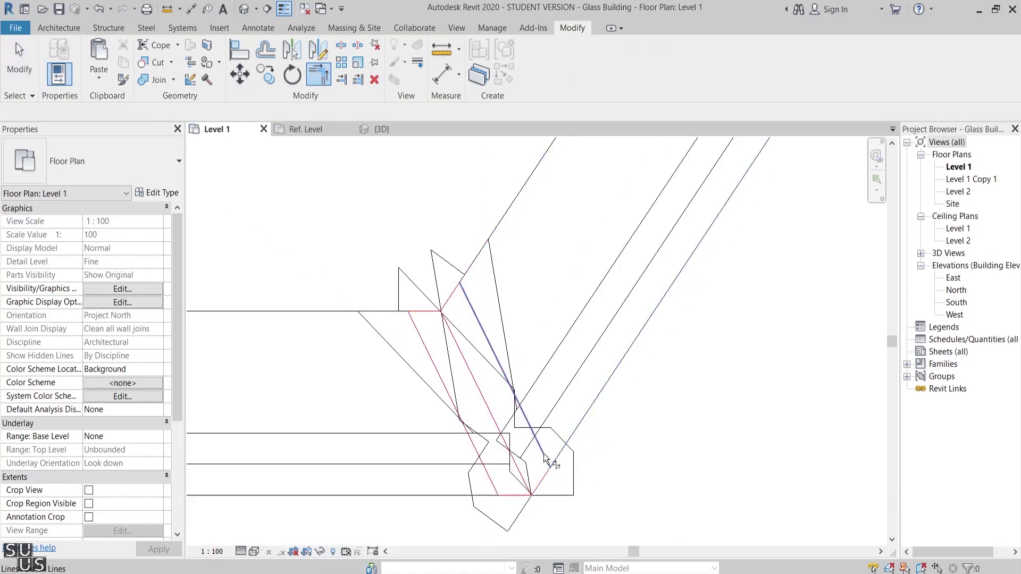
pyautogui.press('Escape')
pyautogui.click(521, 476)
pyautogui.click(474, 228)
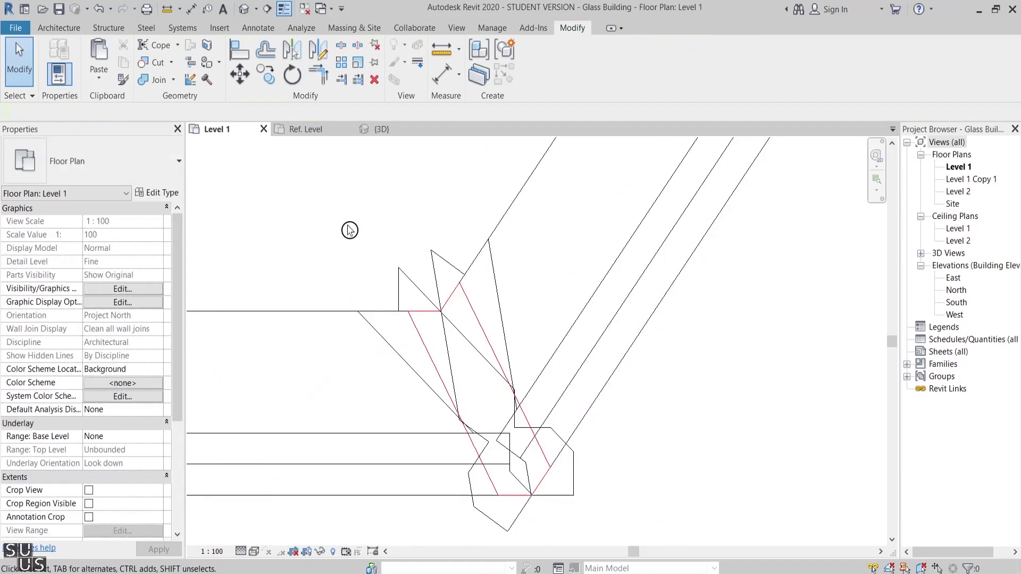
# Orbit the 3D view around the glazed corner to inspect the Corner Panel mullions
pyautogui.moveTo(344, 215); pyautogui.dragTo(591, 516)
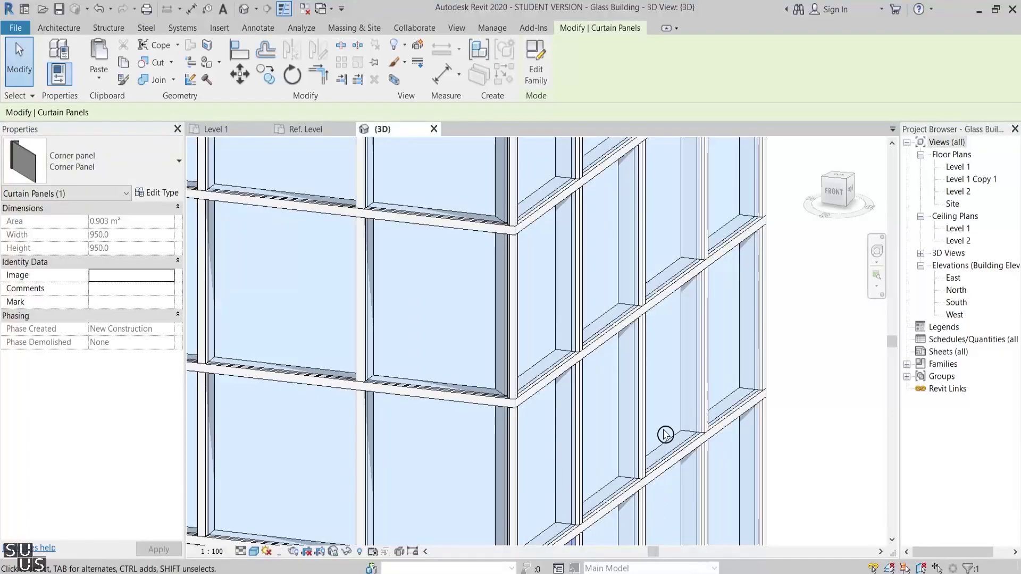
pyautogui.keyDown('shift'); pyautogui.moveTo(676, 430); pyautogui.dragTo(629, 440, button='middle'); pyautogui.keyUp('shift')
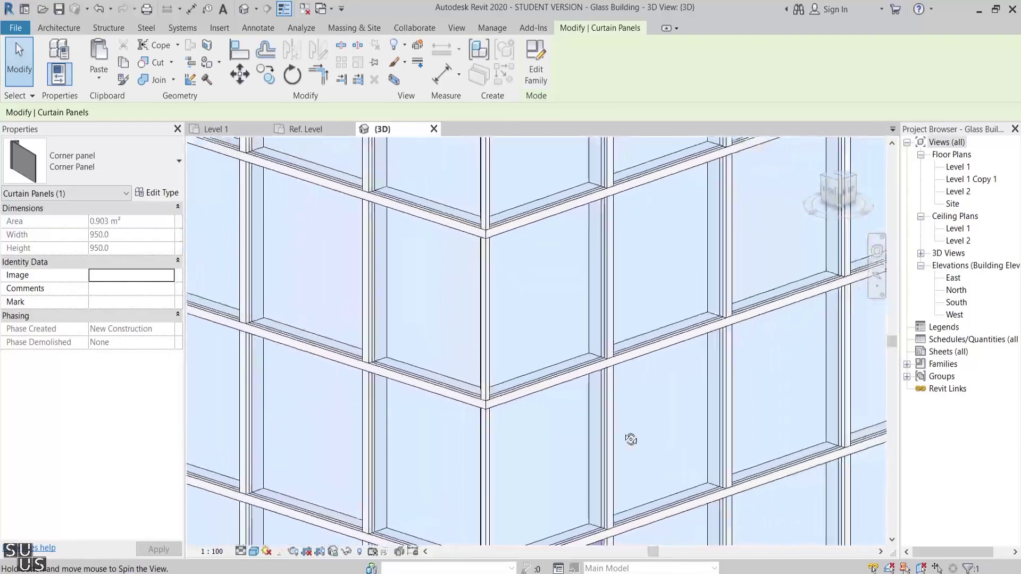